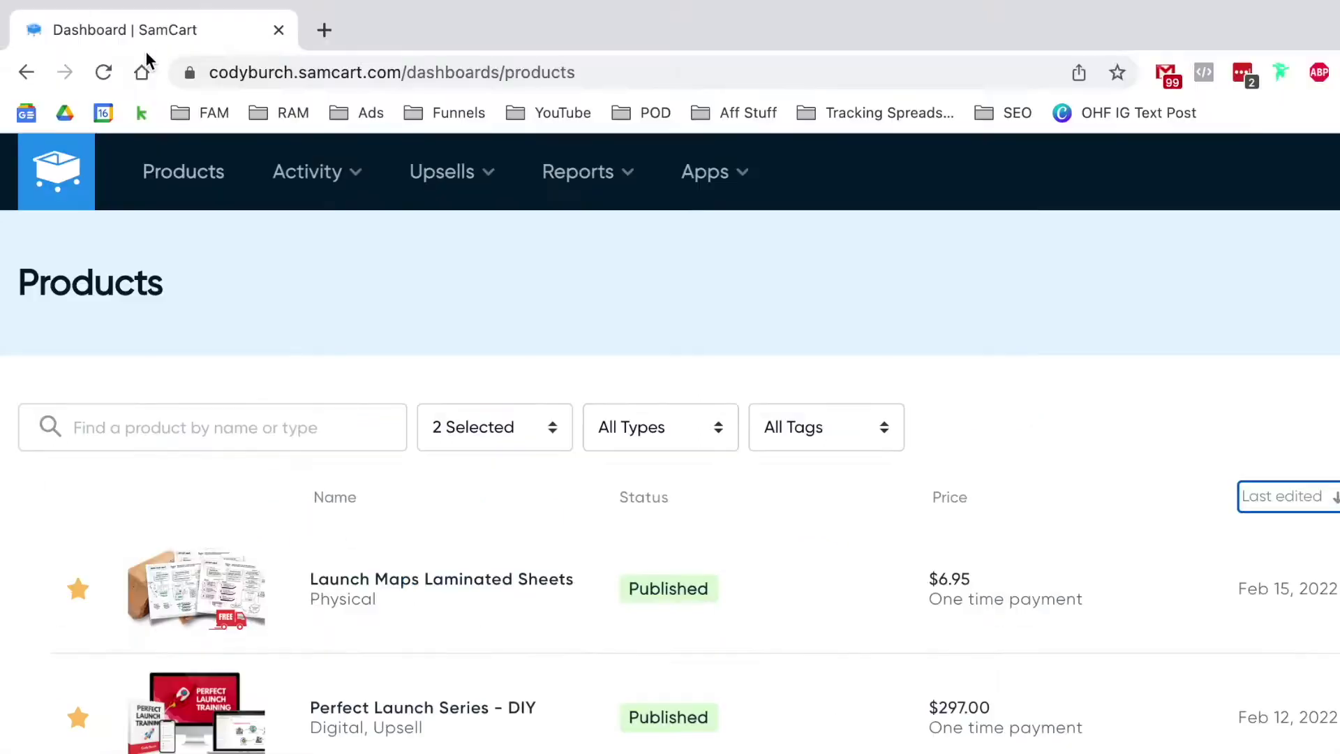
- Duplicate the Products dashboard tab twice and open Launch Maps Laminated Sheets in the third tab
right_click(153, 35)
left_click(228, 198)
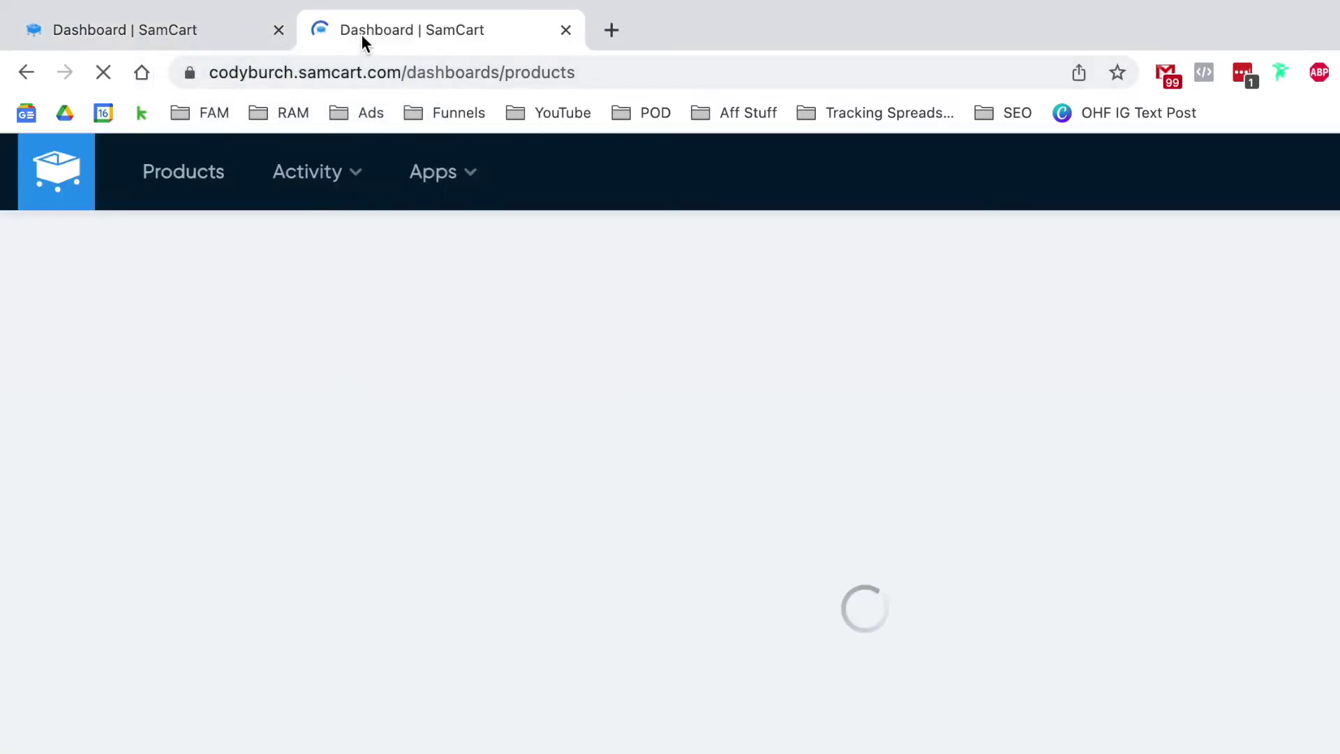
right_click(361, 34)
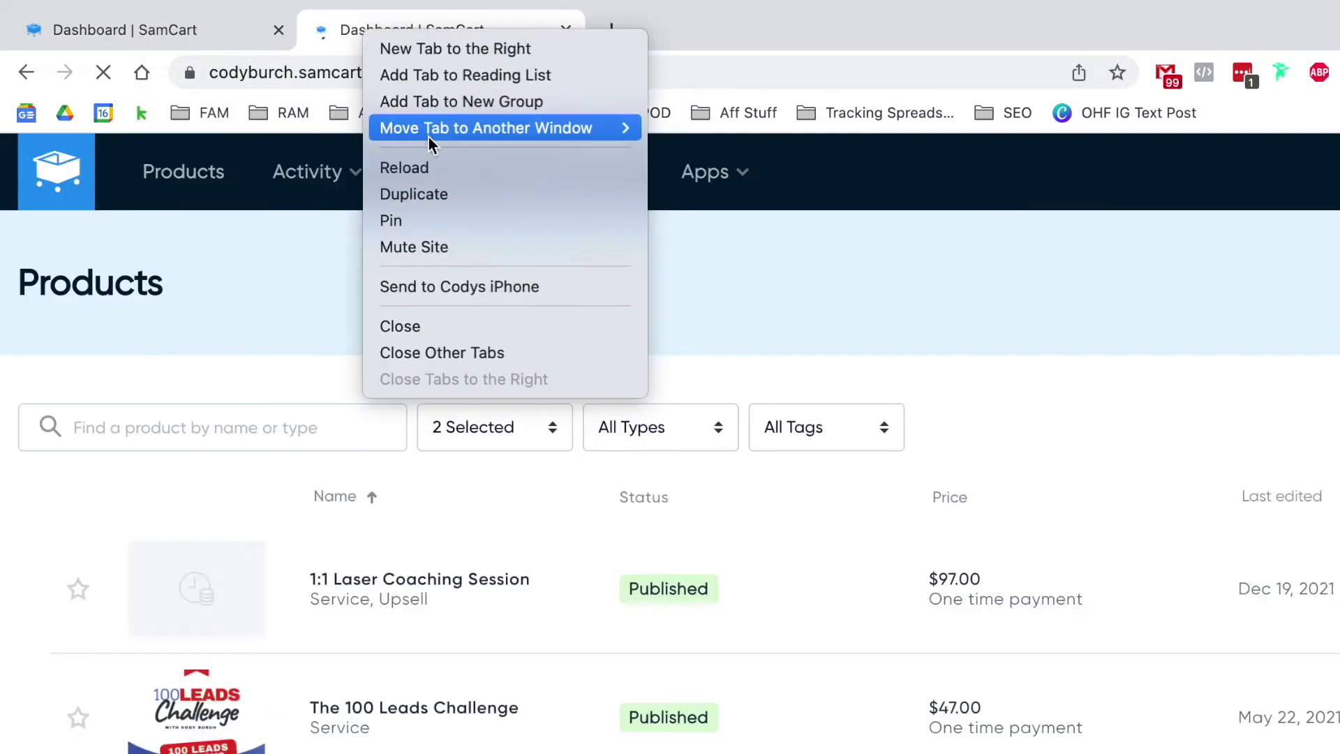
left_click(428, 193)
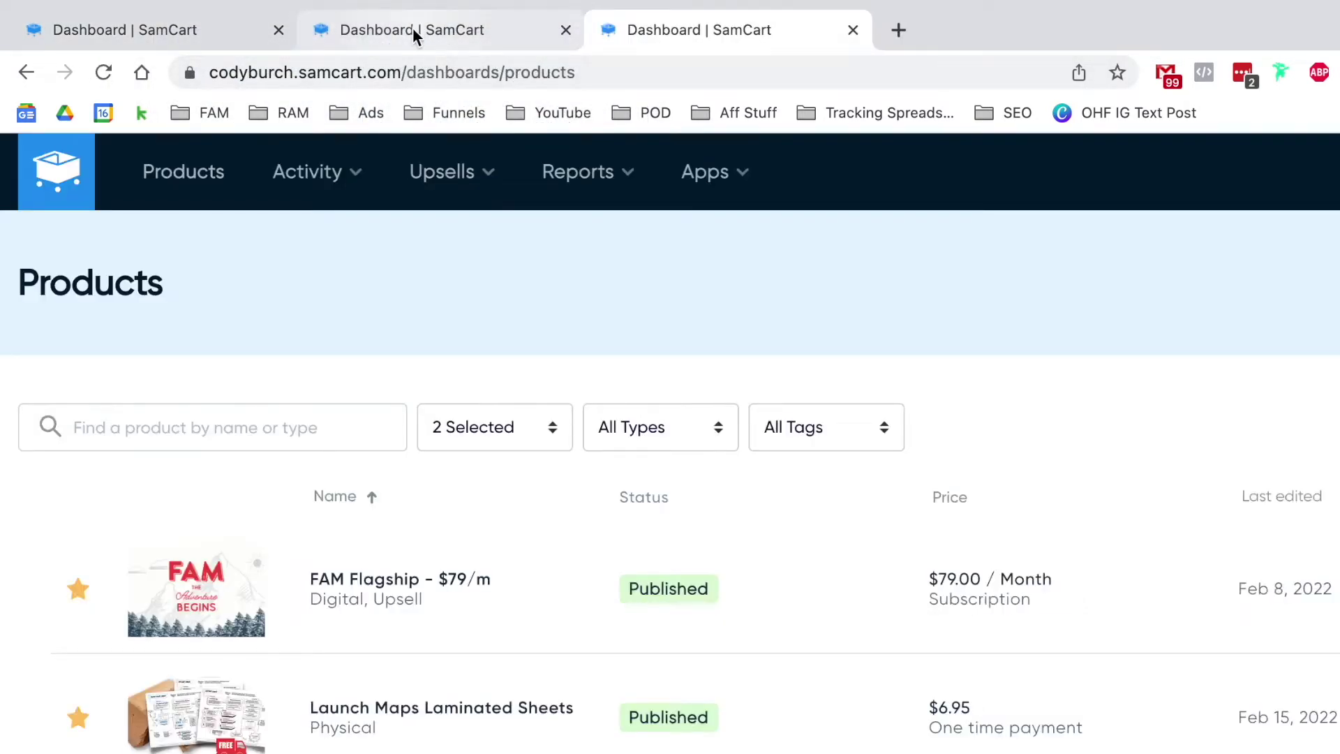
left_click(388, 709)
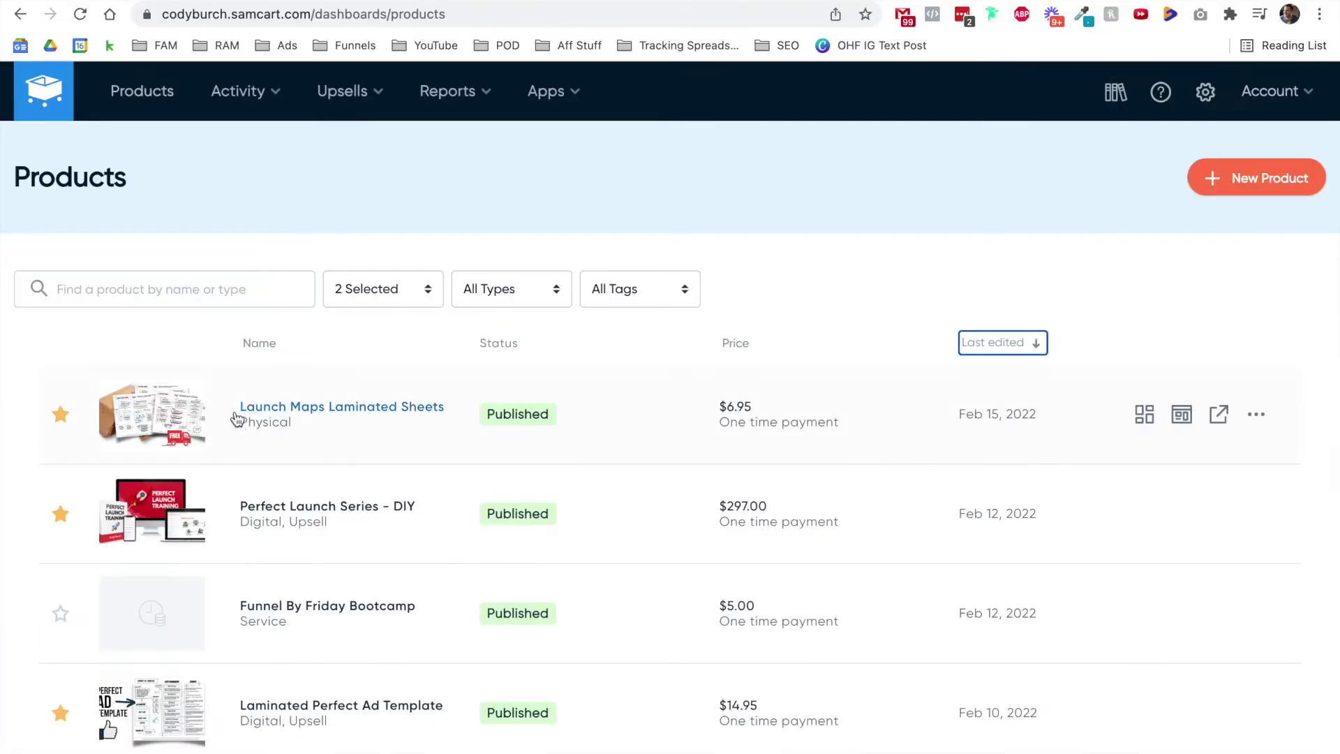
- Tag Funnel By Friday Bootcamp as 'digital products' and set its delivery to Digital File Link
left_click(312, 607)
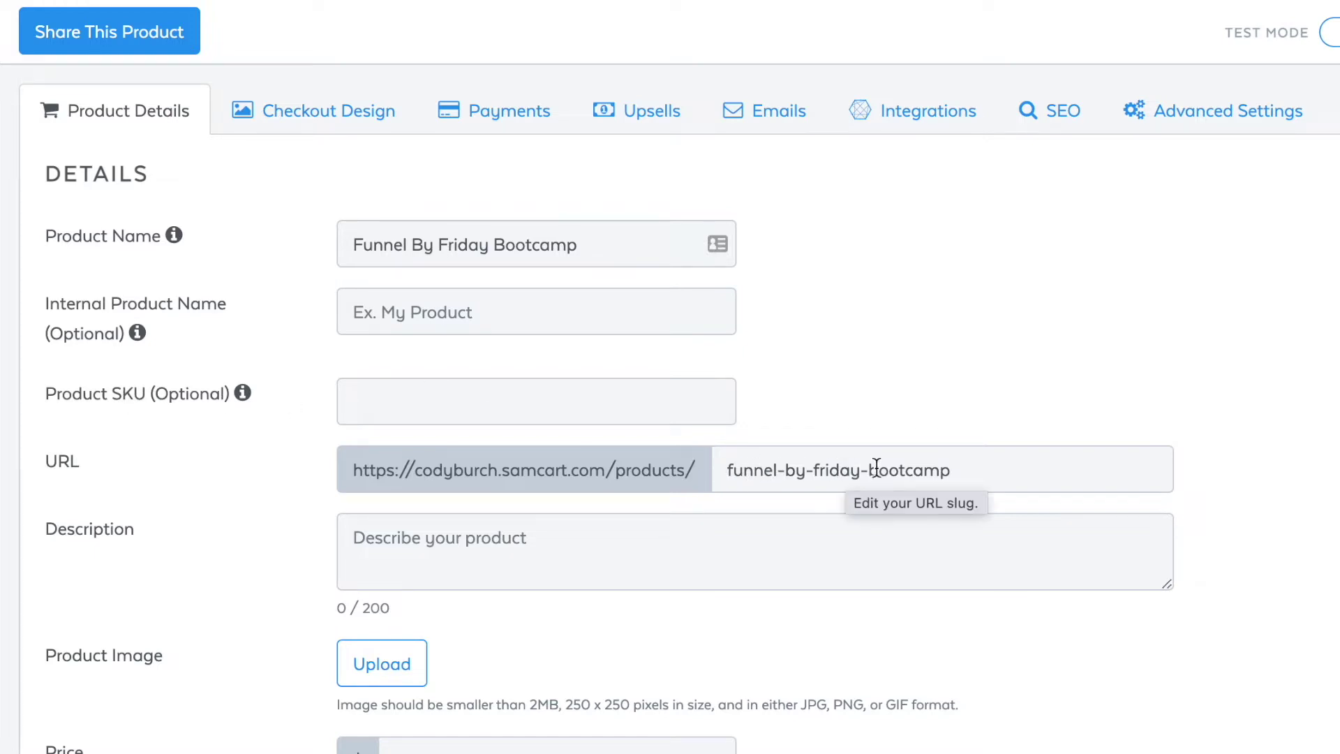
scroll(904, 454, "down", 1)
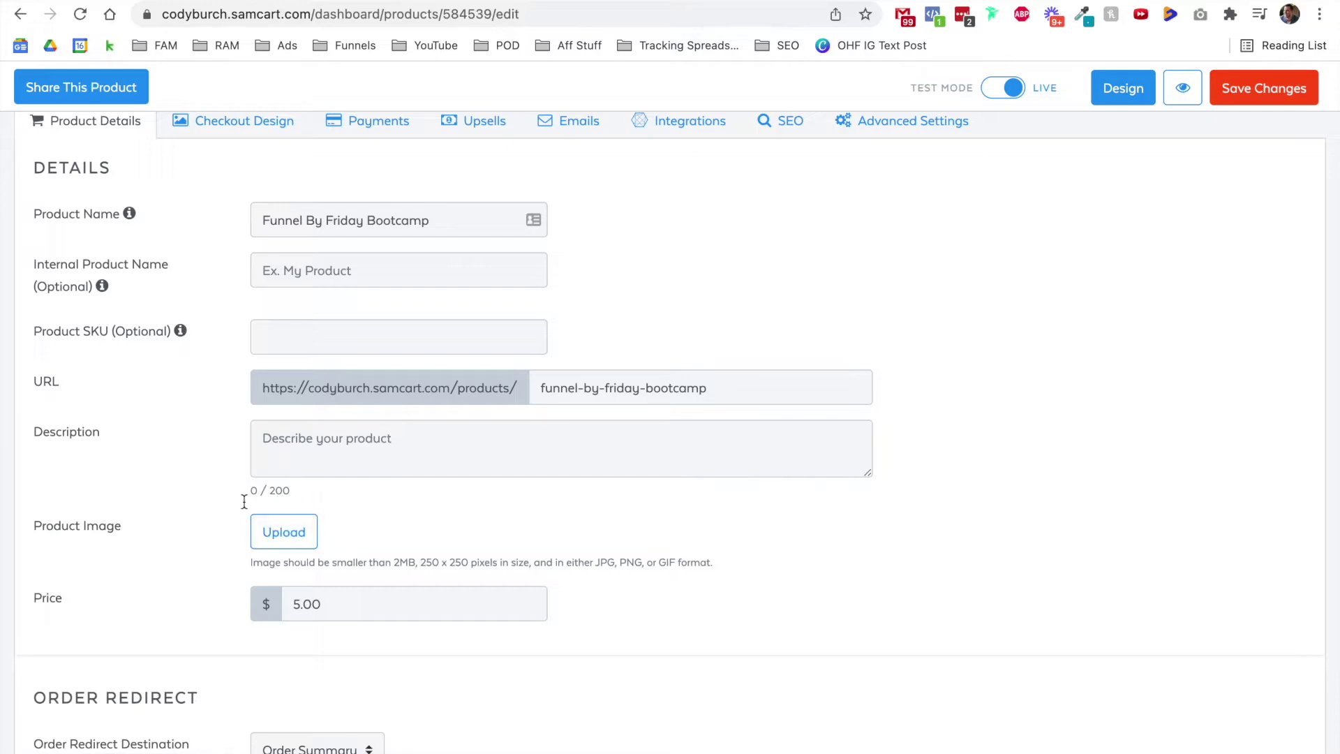
scroll(329, 571, "down", 7)
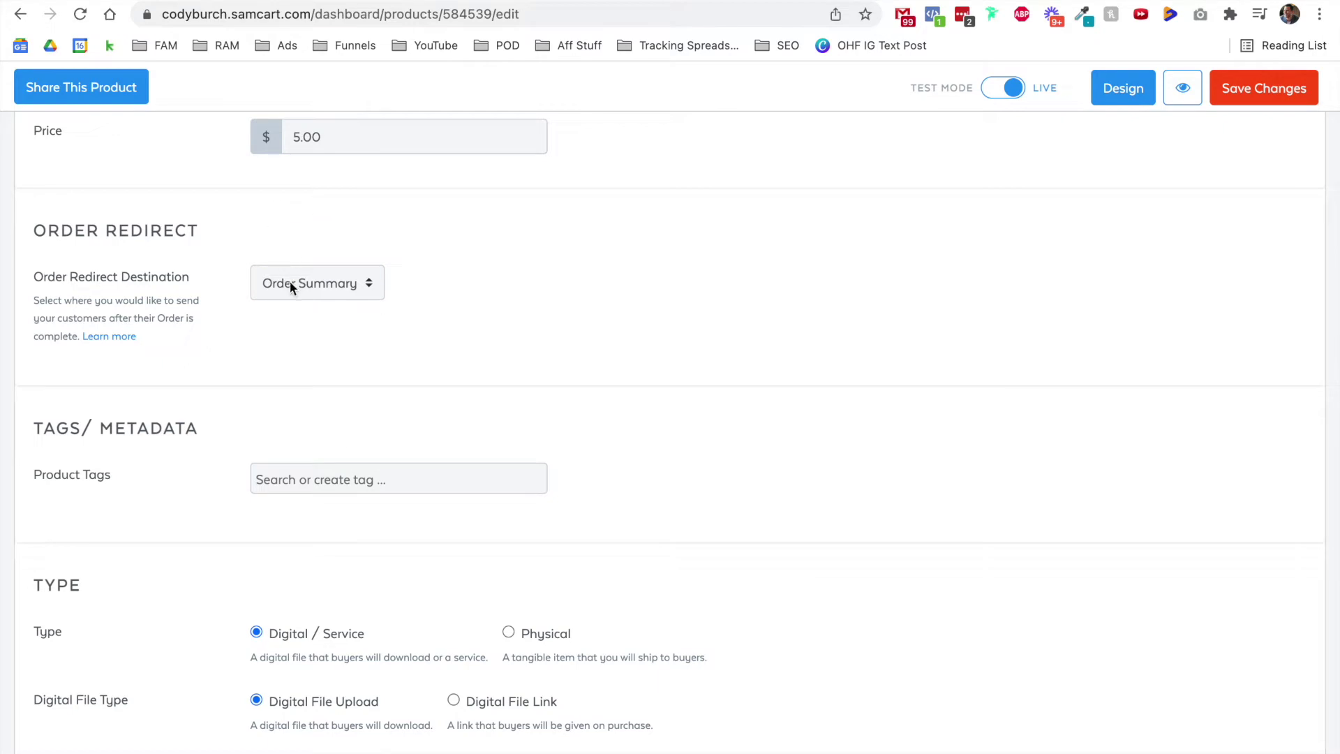
left_click(326, 478)
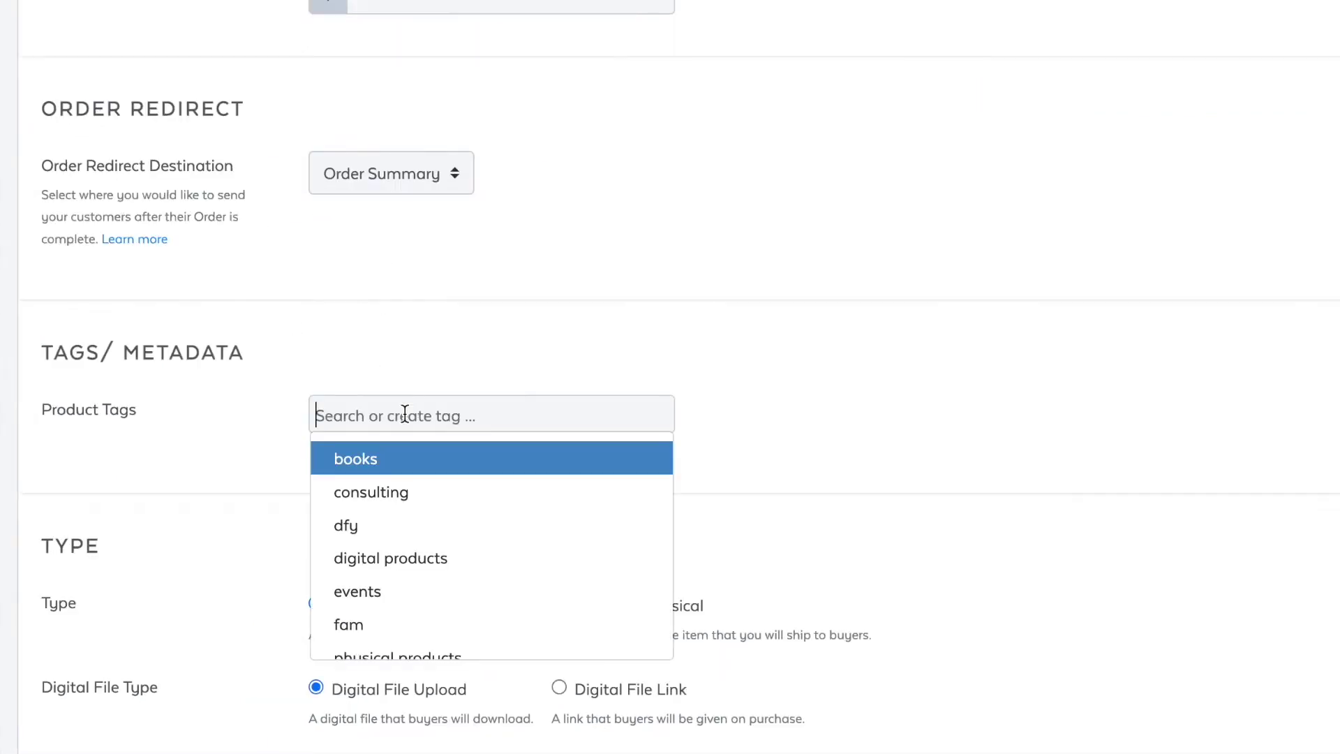
left_click(429, 556)
scroll(473, 530, "down", 3)
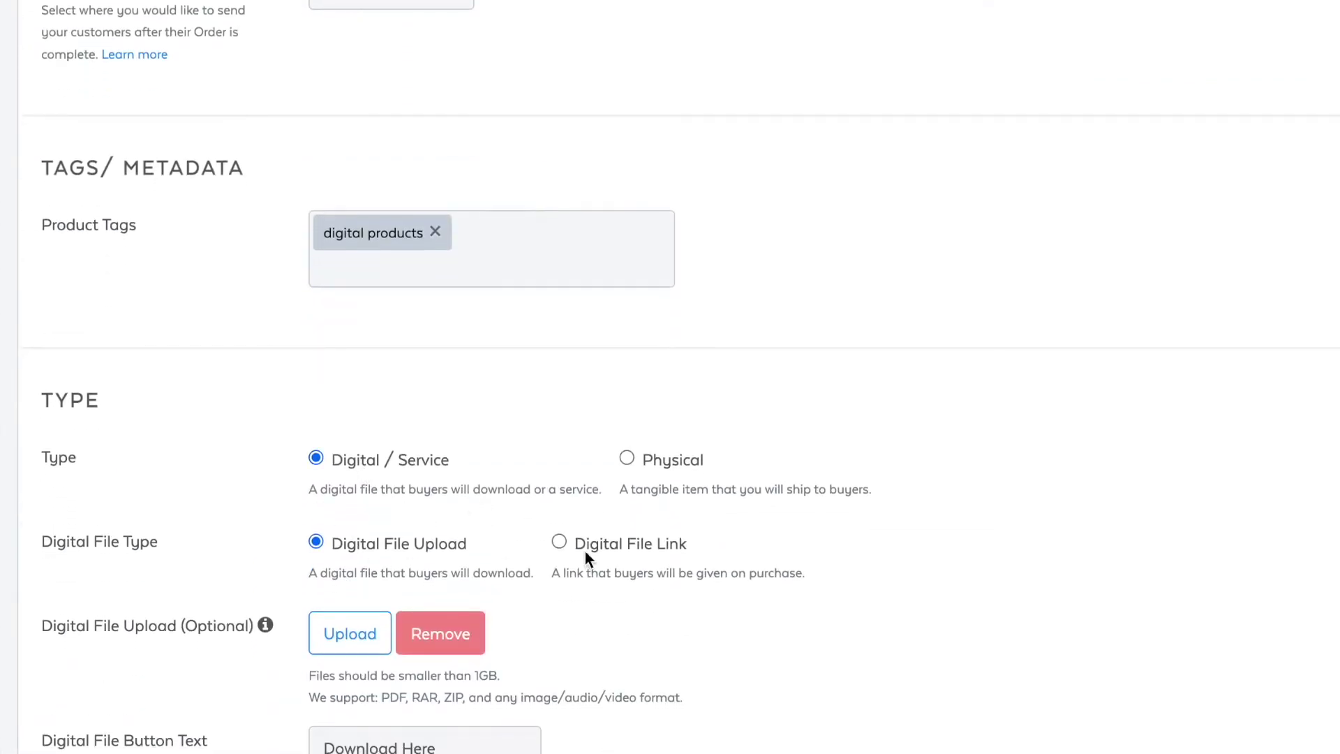
left_click(562, 542)
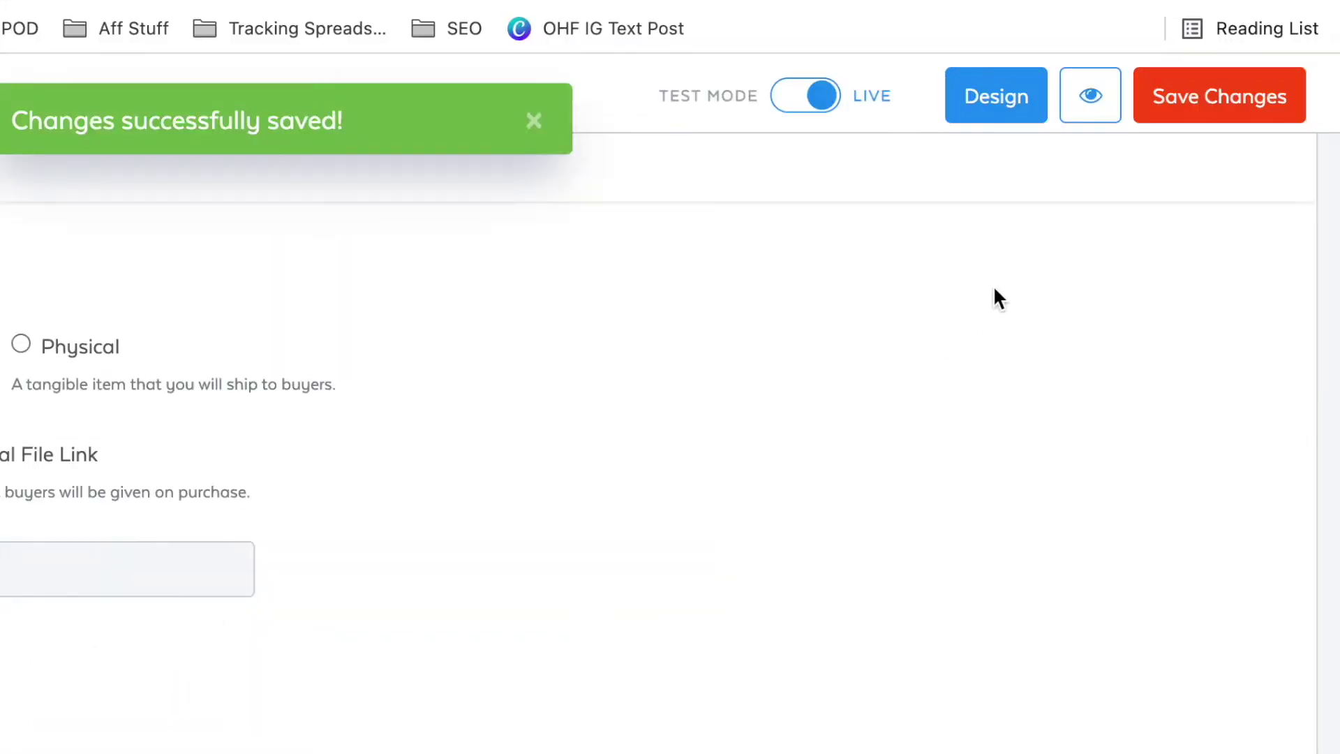
scroll(502, 565, "up", 10)
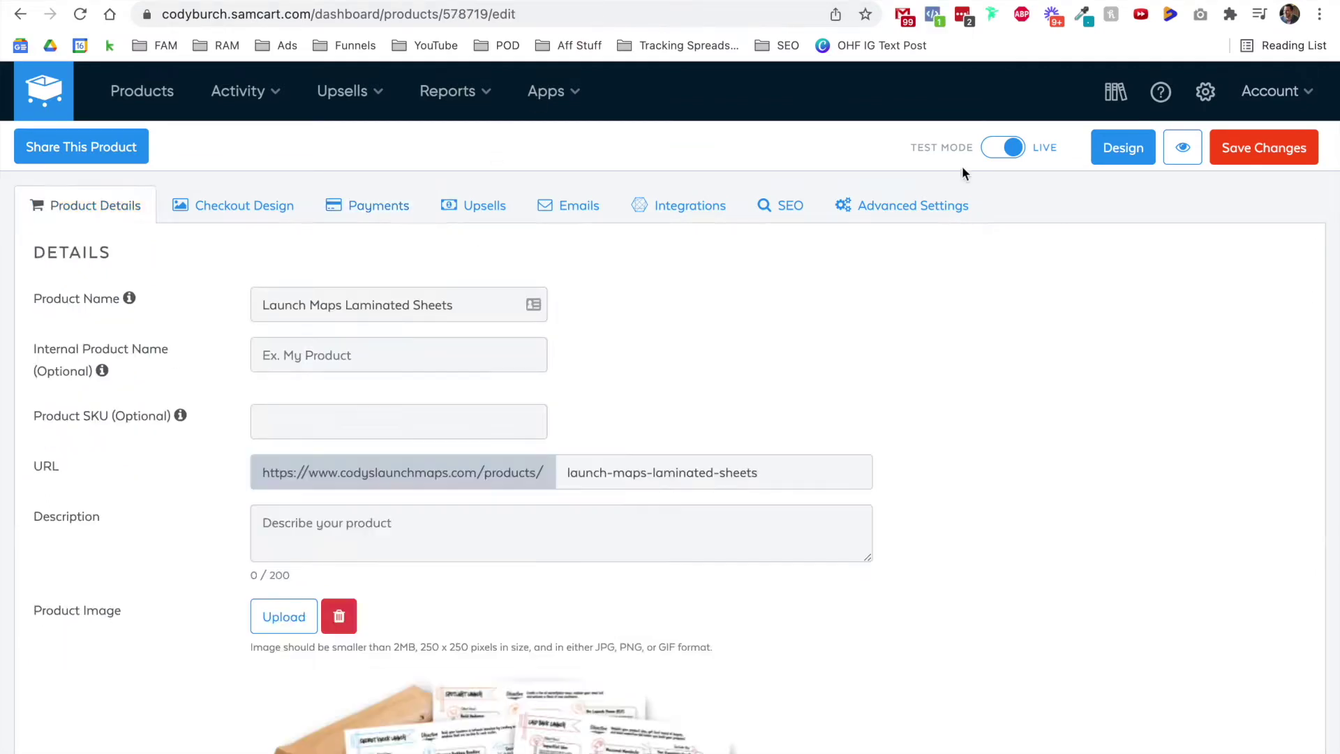
- Preview the Launch Maps Laminated Sheets sales page and scroll down to its checkout form
left_click(1181, 149)
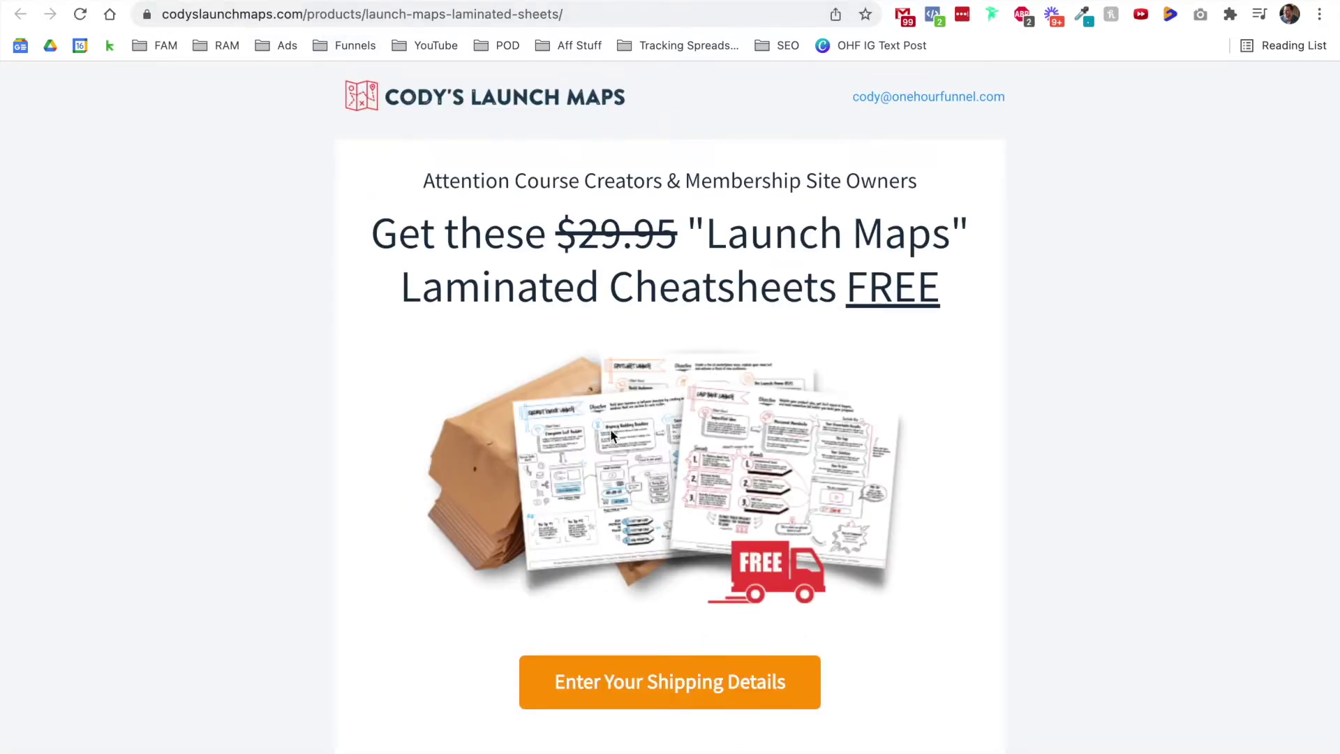
scroll(411, 457, "down", 2)
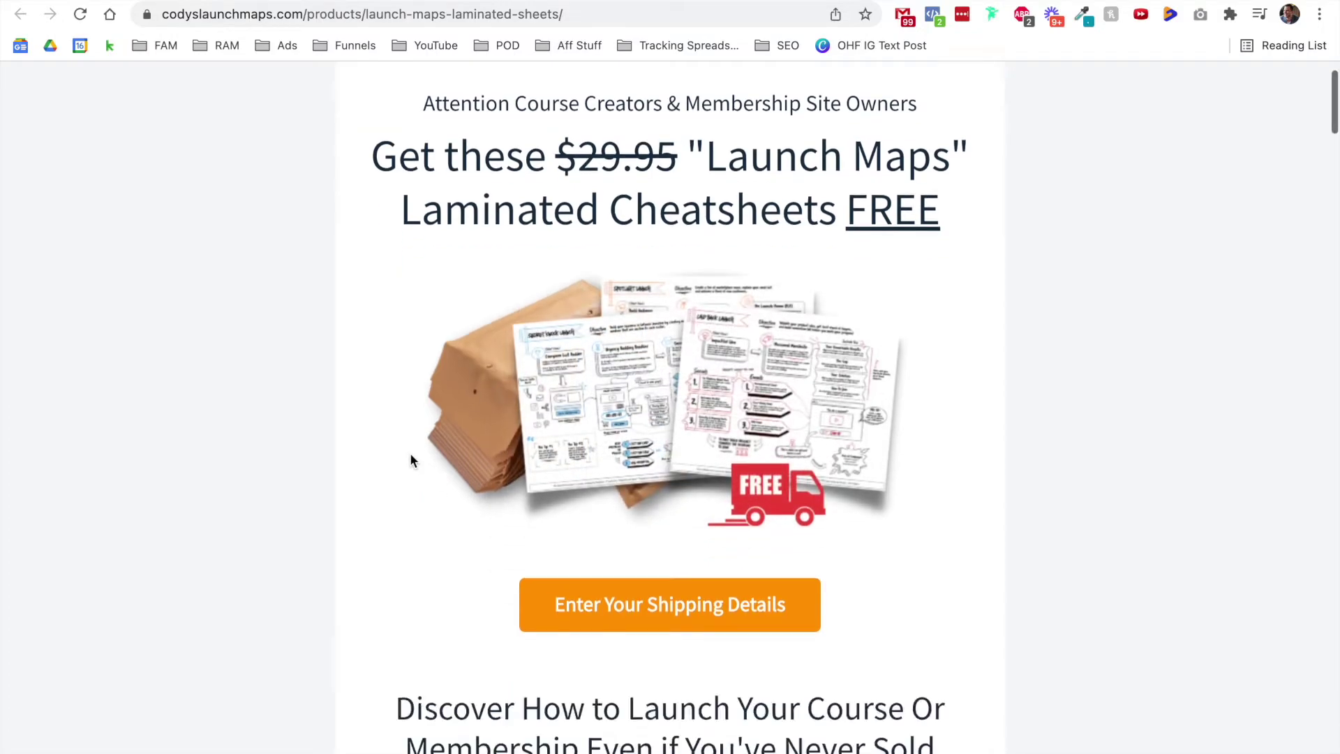
scroll(350, 444, "down", 20)
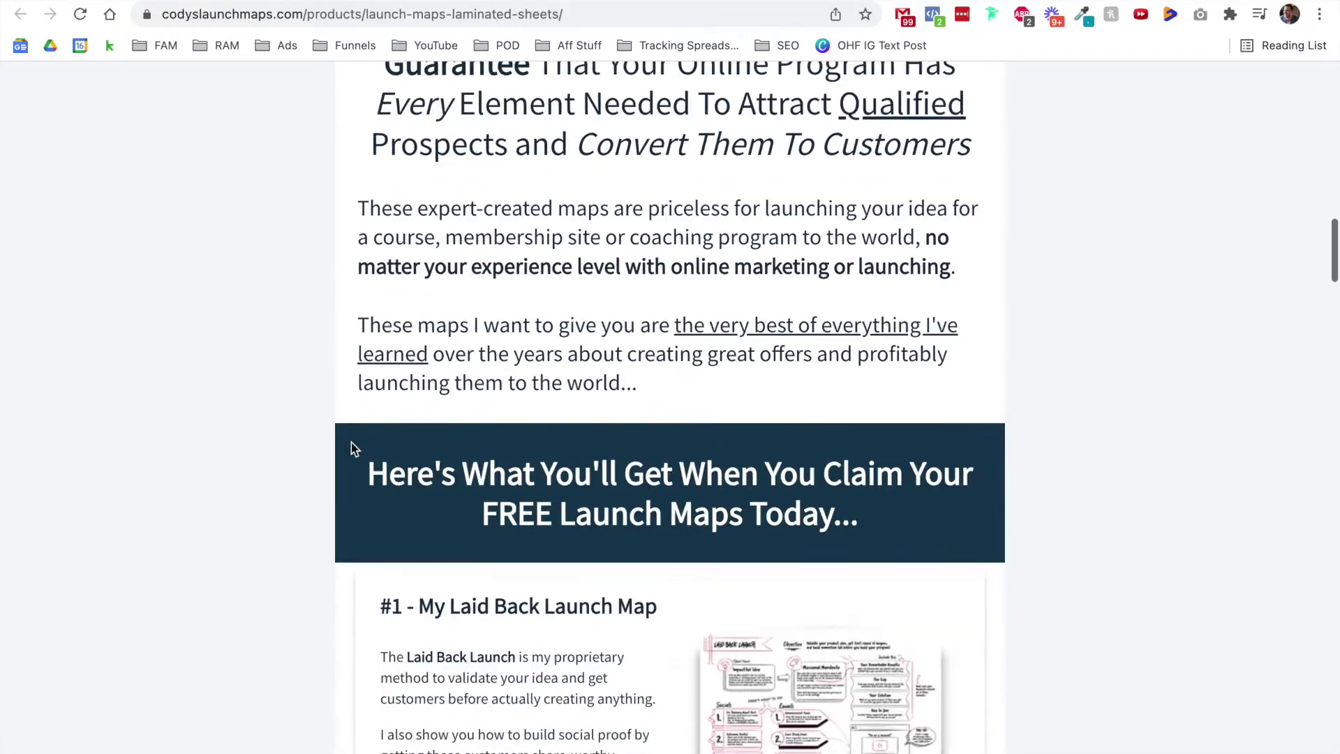
scroll(351, 442, "down", 18)
scroll(499, 419, "down", 4)
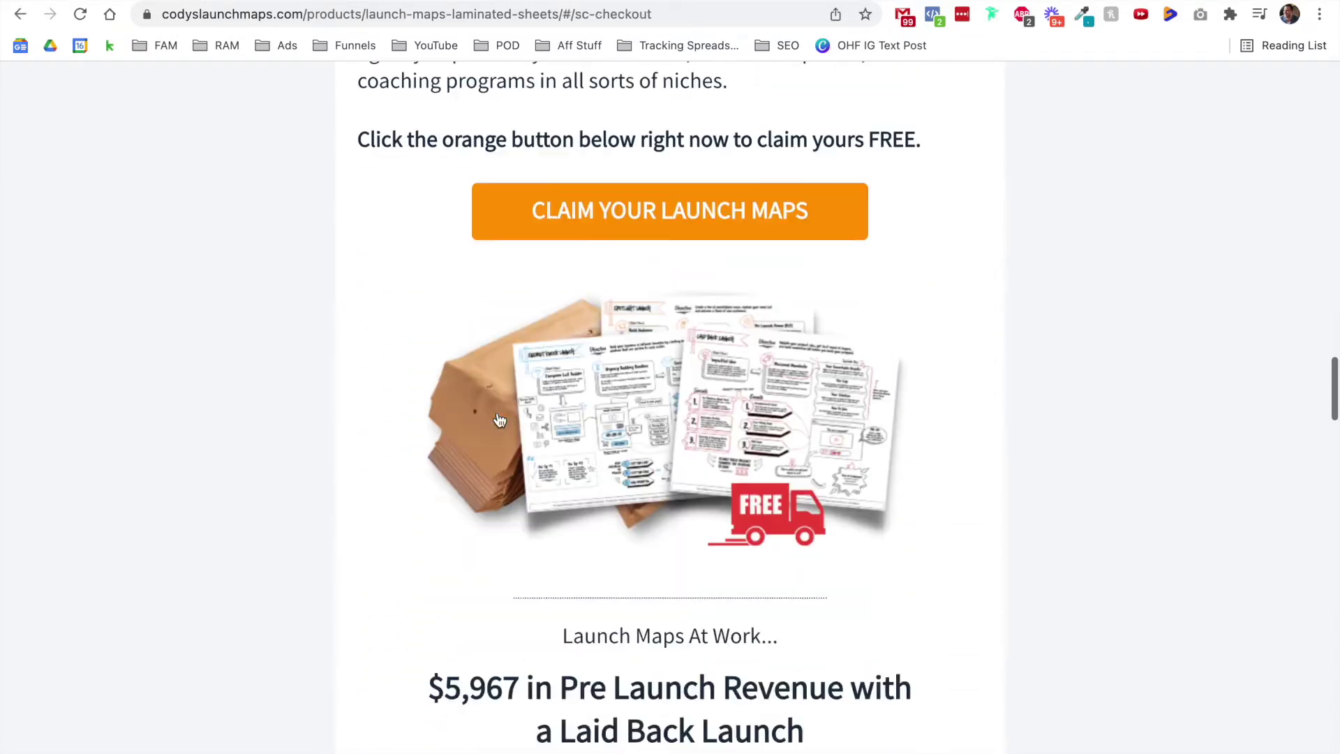
scroll(502, 412, "down", 15)
scroll(512, 401, "up", 1)
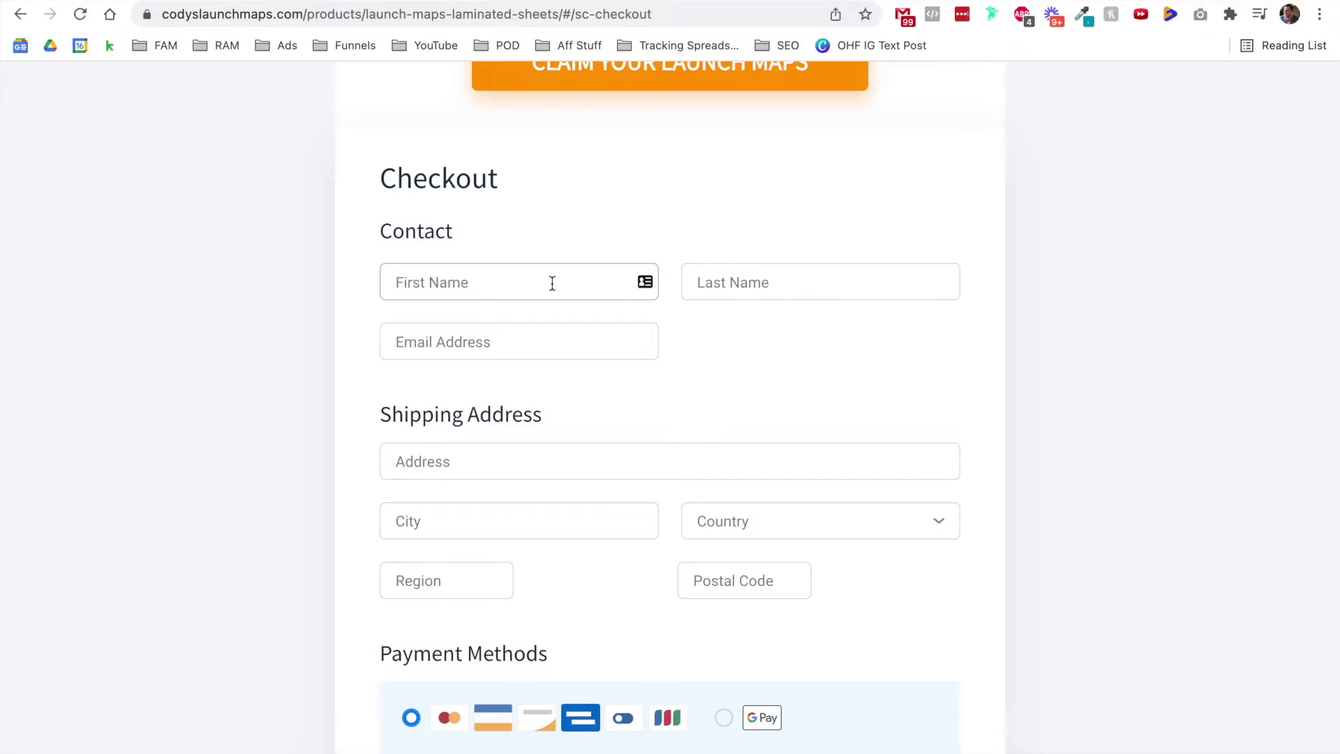
- Switch the checkout payment method to Google Pay and back to card
scroll(568, 346, "down", 5)
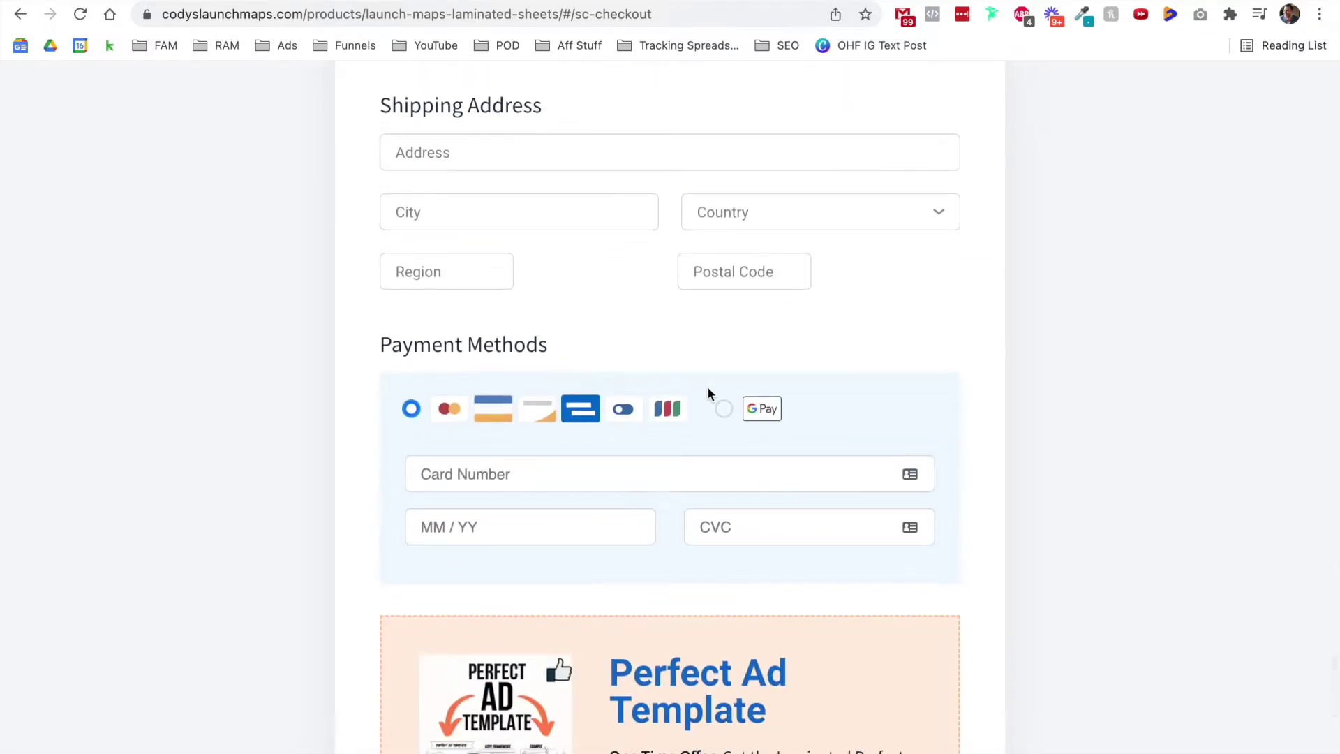
left_click(722, 409)
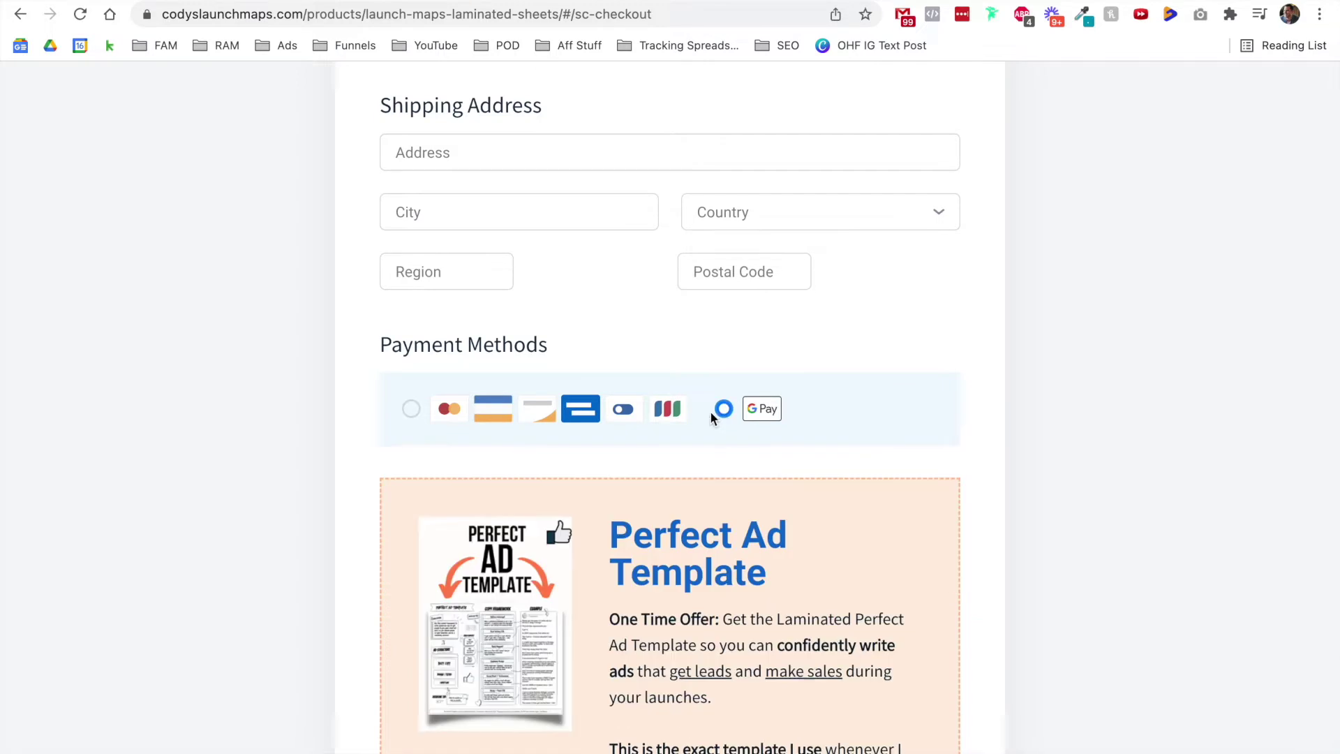
left_click(412, 410)
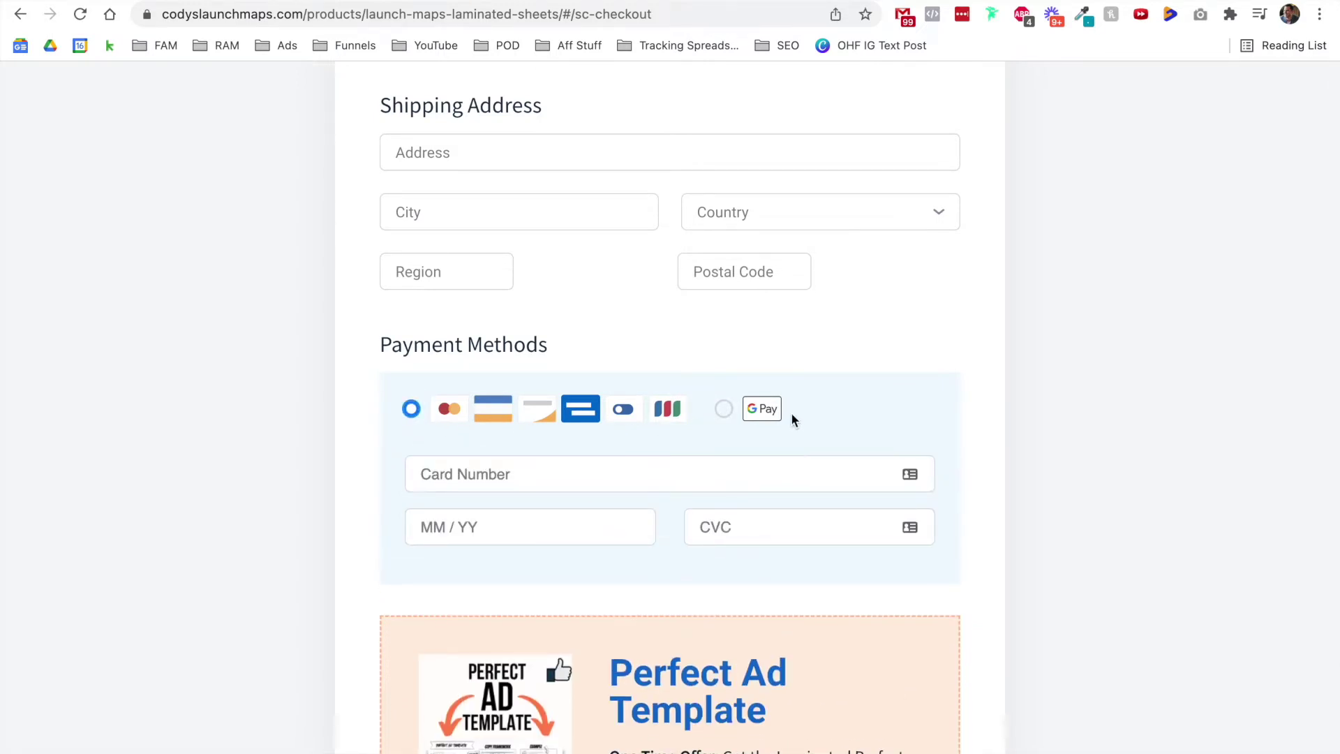
- Add the $14.95 Perfect Ad Template bump, raising the order total from $6.95 to $21.90
scroll(266, 451, "down", 5)
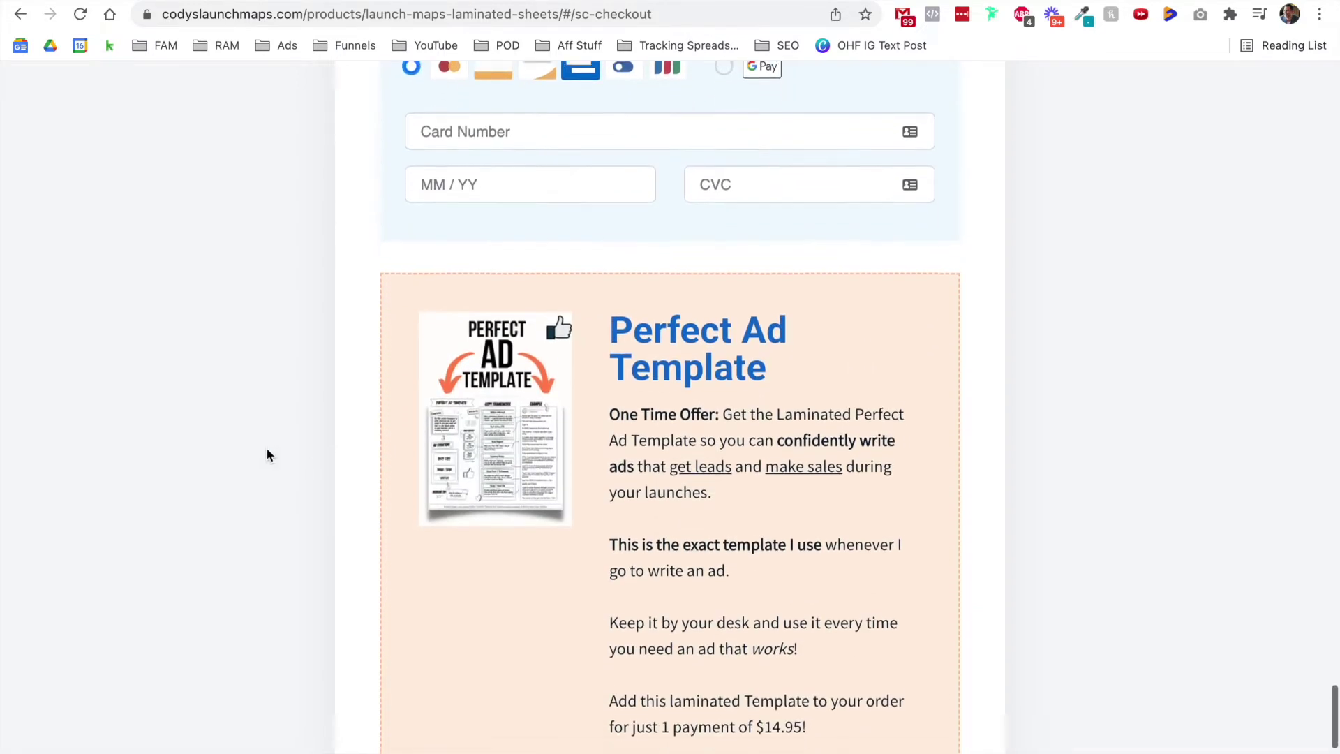
scroll(563, 551, "down", 1)
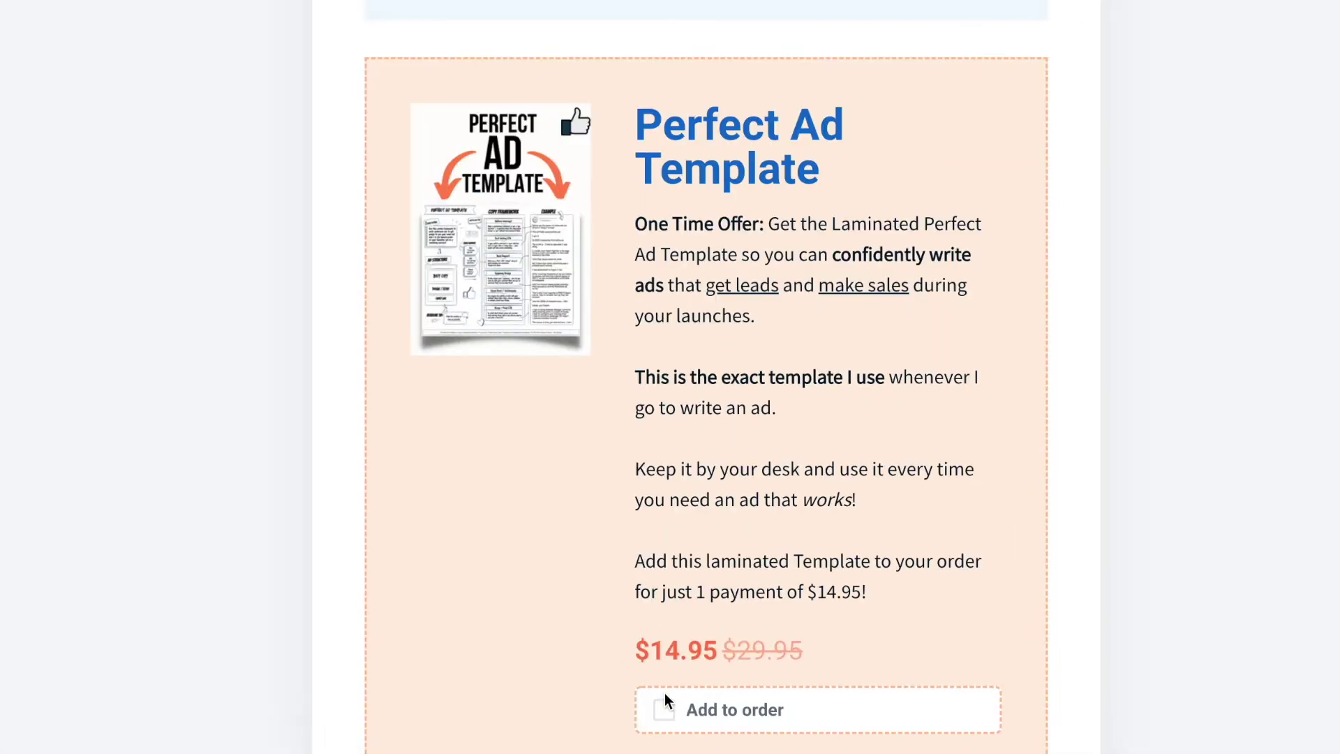
scroll(694, 700, "down", 2)
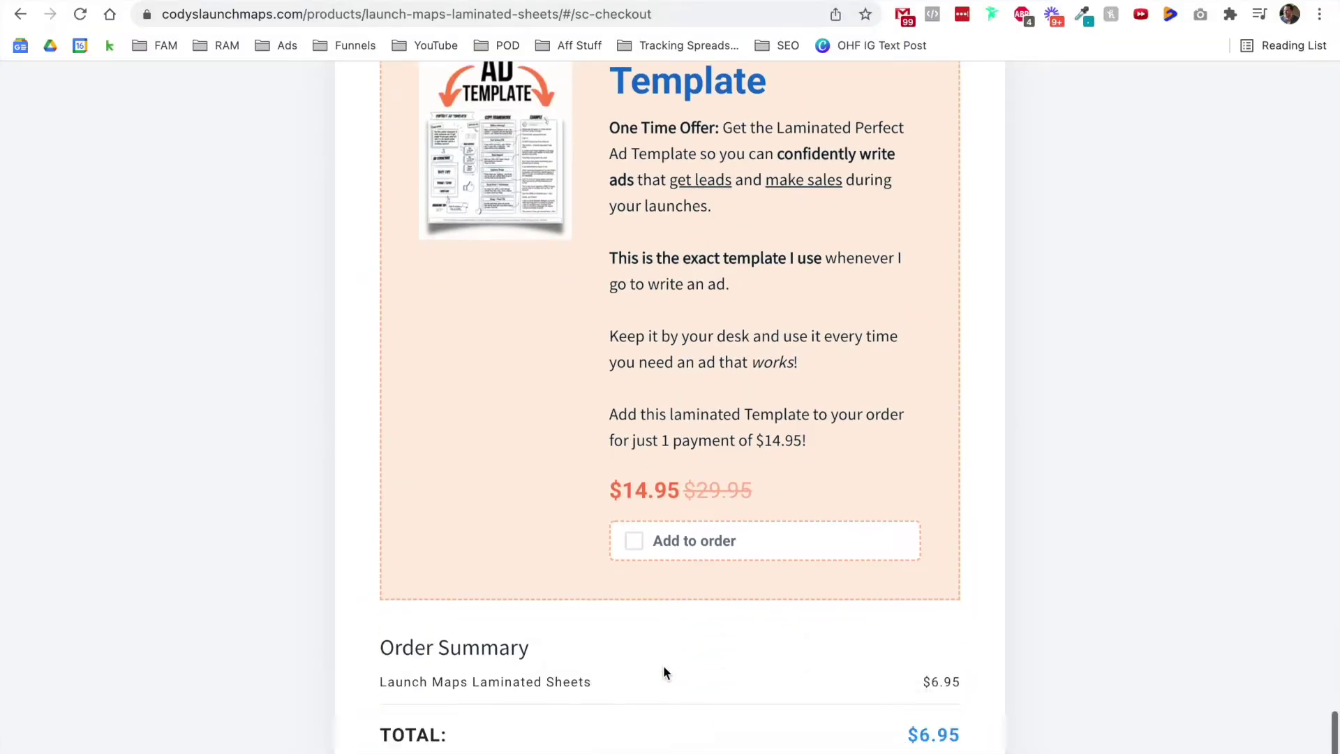
scroll(663, 672, "down", 3)
double_click(936, 525)
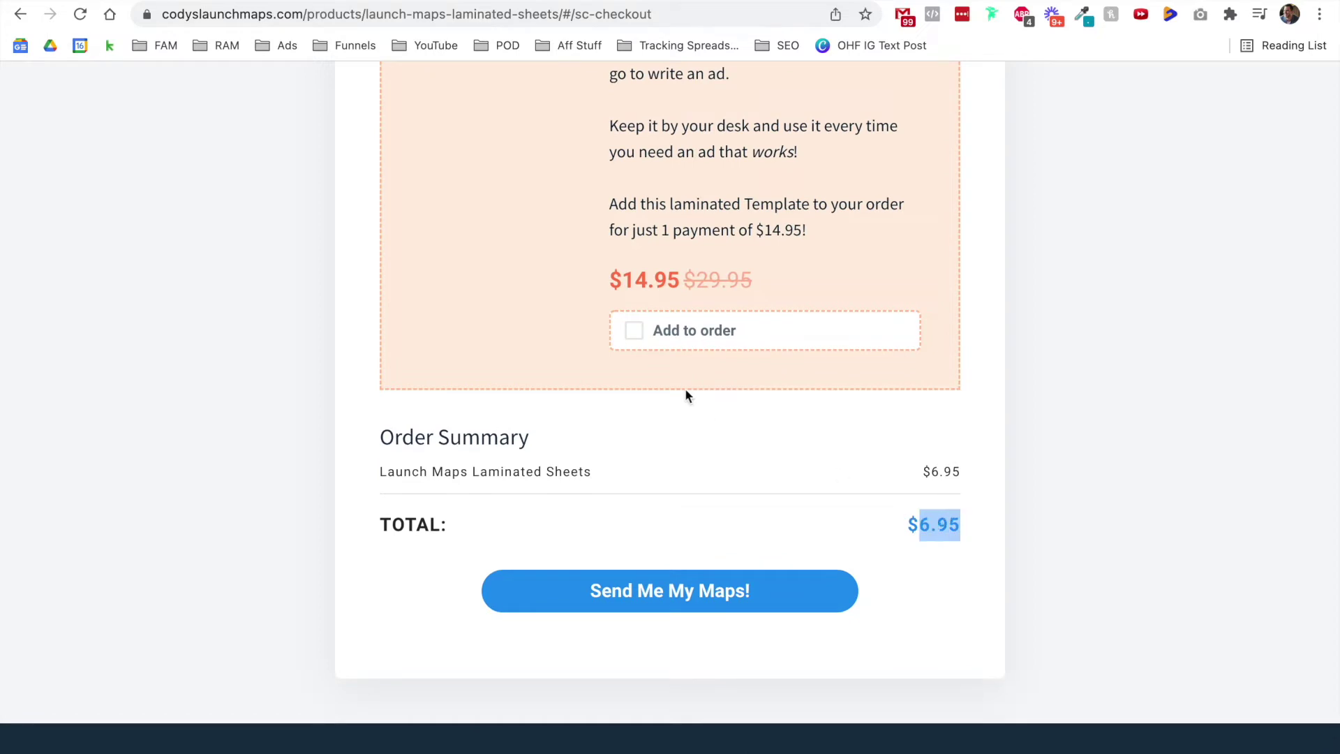
left_click(646, 333)
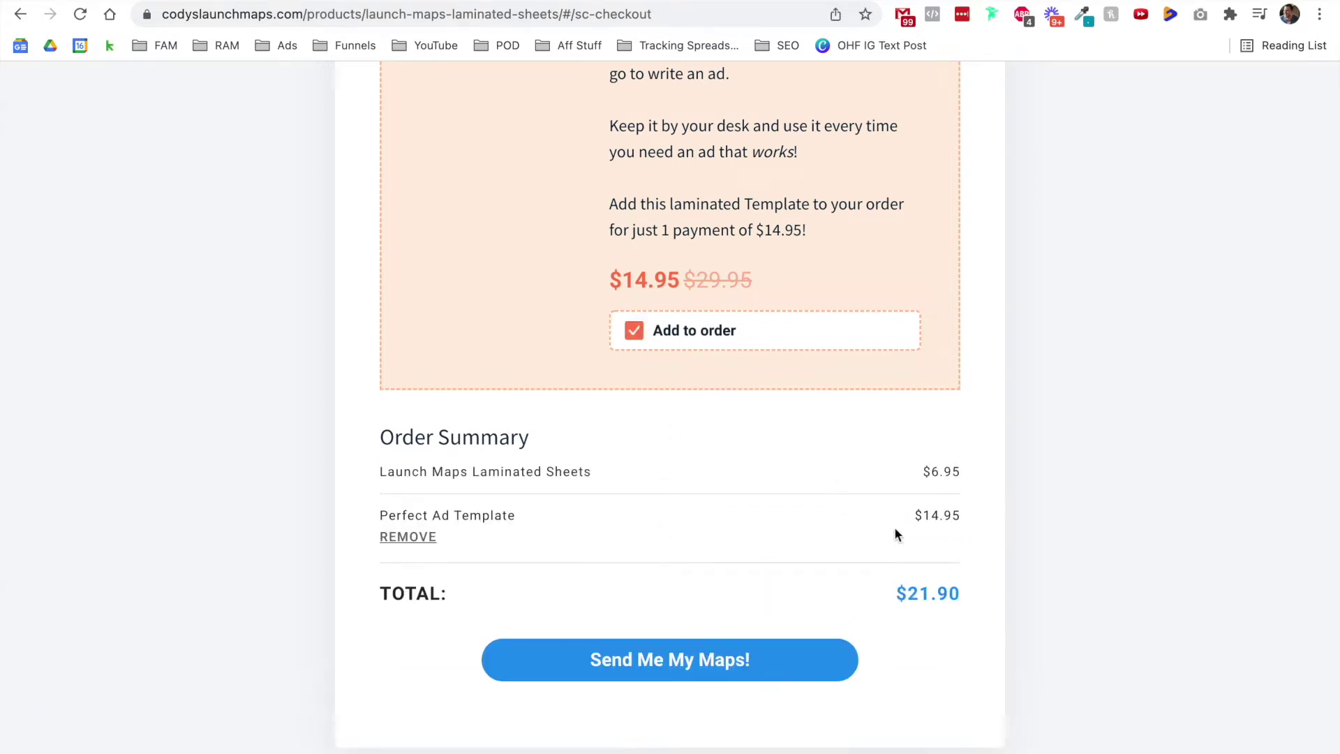
left_click_drag(894, 535, 972, 516)
left_click(977, 533)
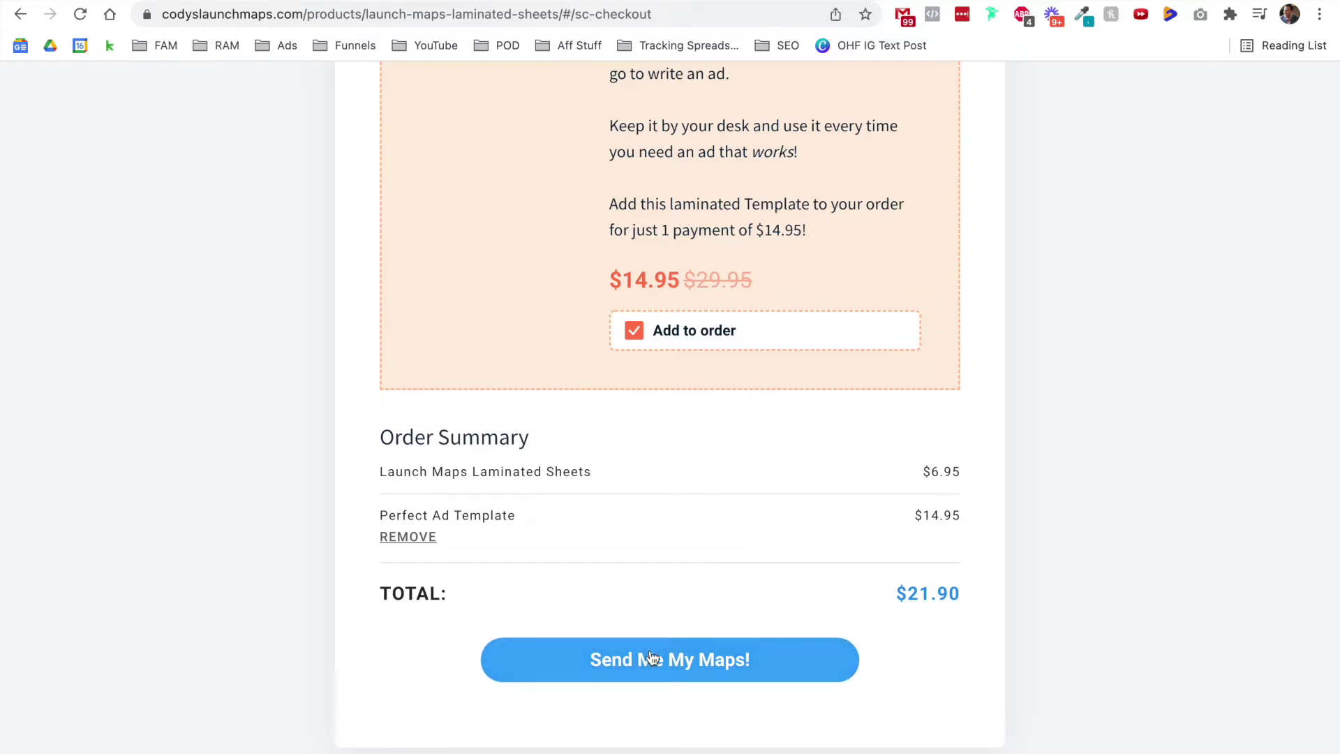
- Scroll back to the top and return to the product's Payments settings
scroll(623, 535, "up", 5)
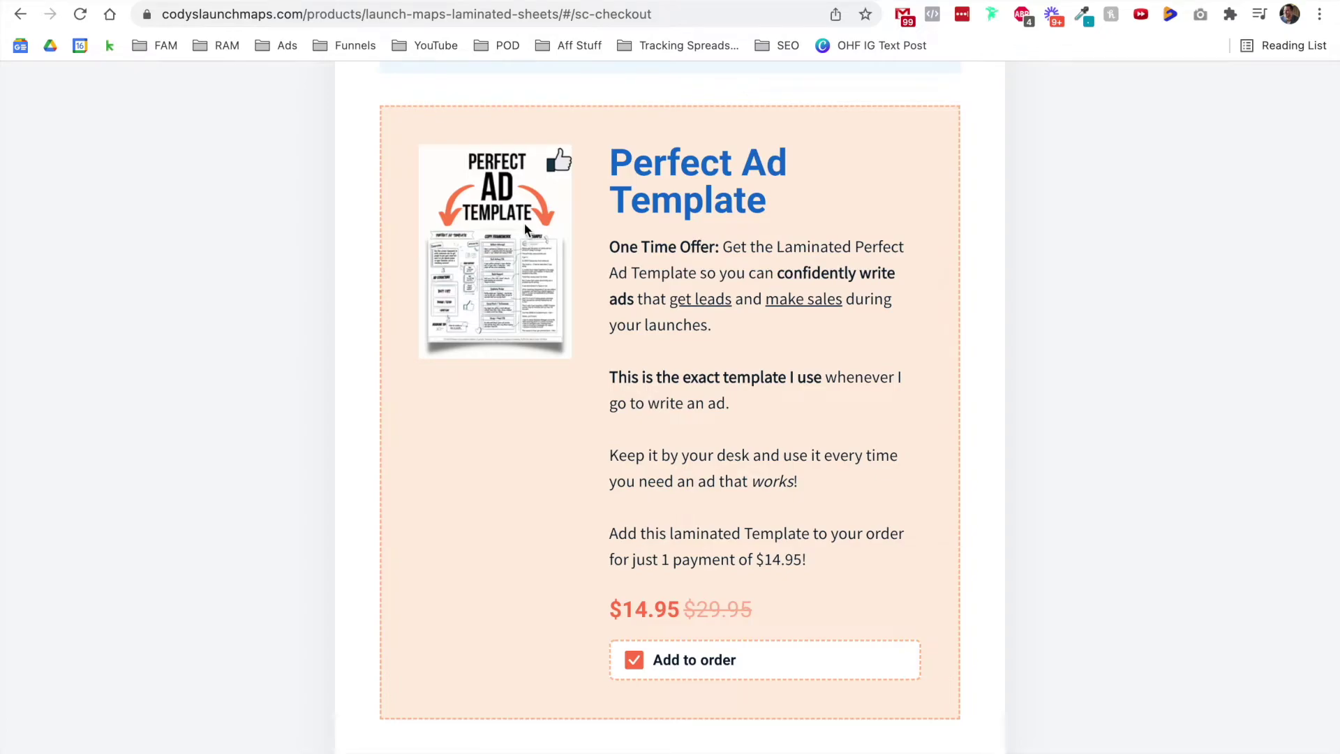
scroll(462, 280, "up", 20)
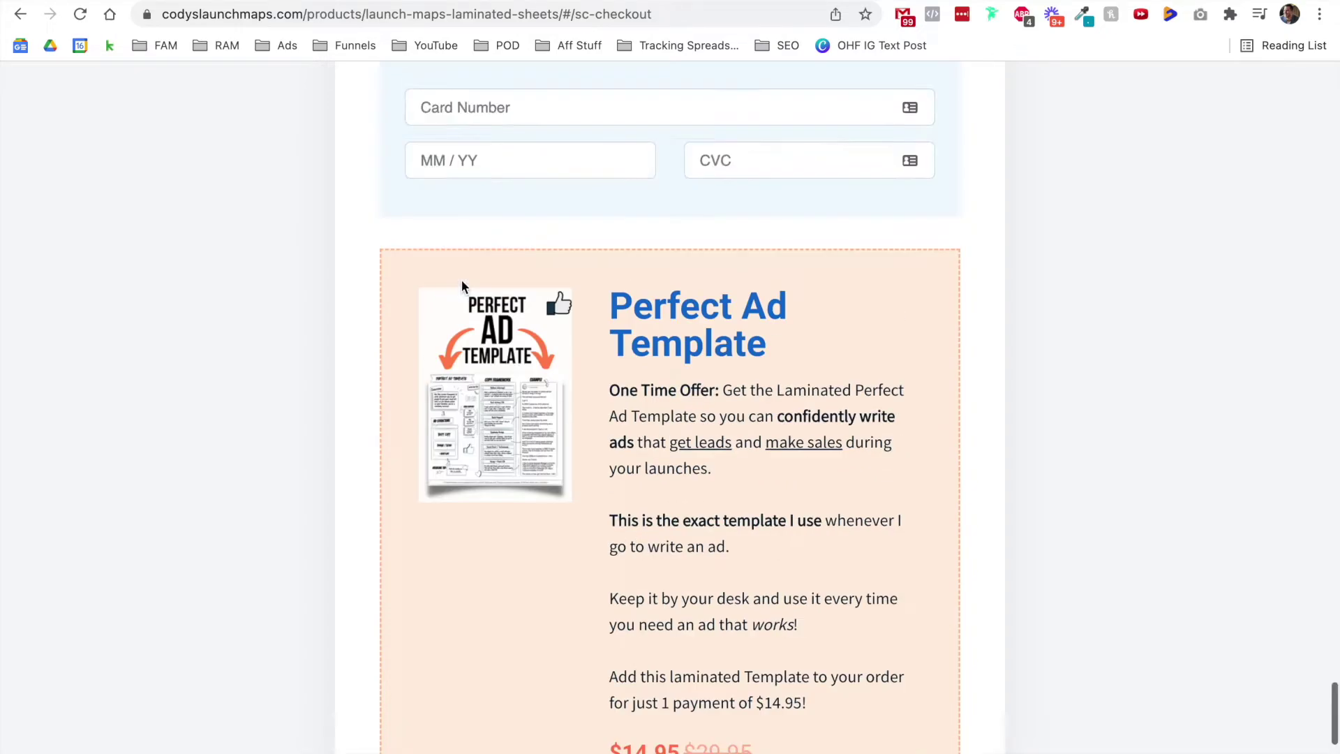
scroll(462, 279, "up", 15)
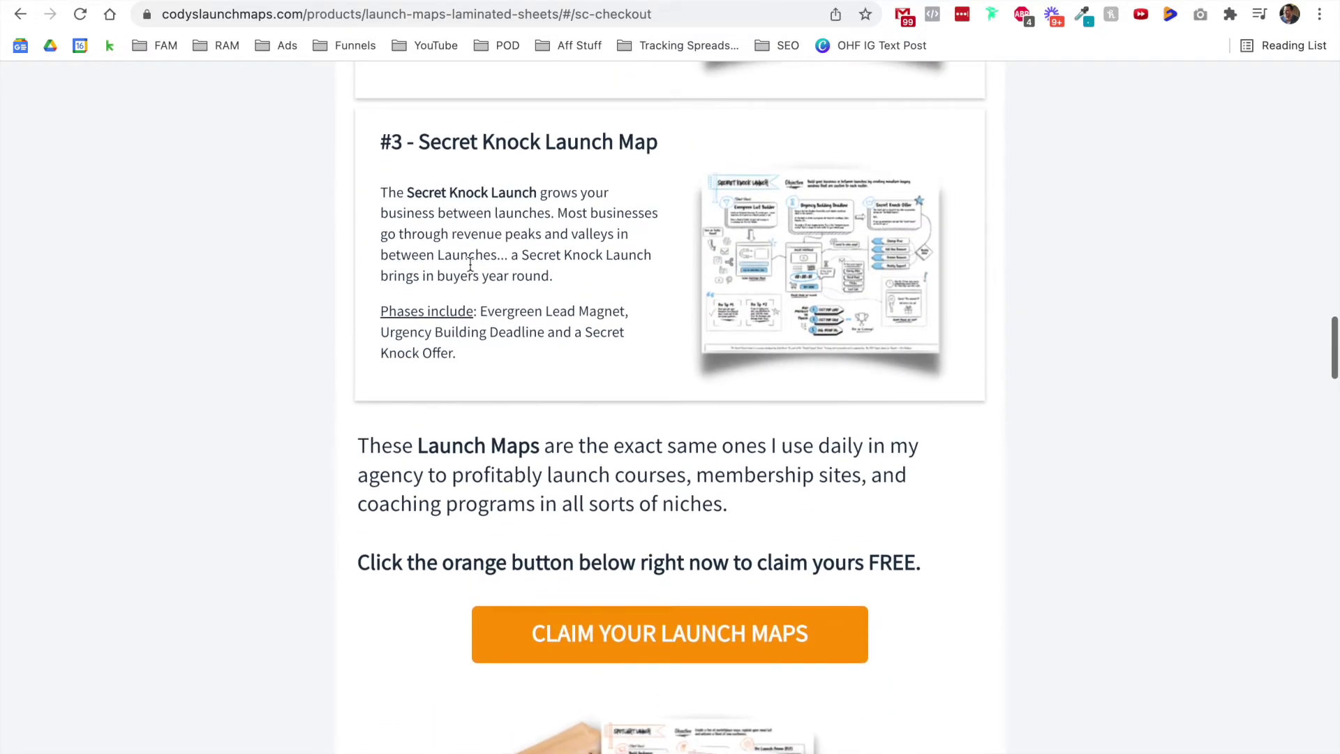
scroll(461, 264, "up", 15)
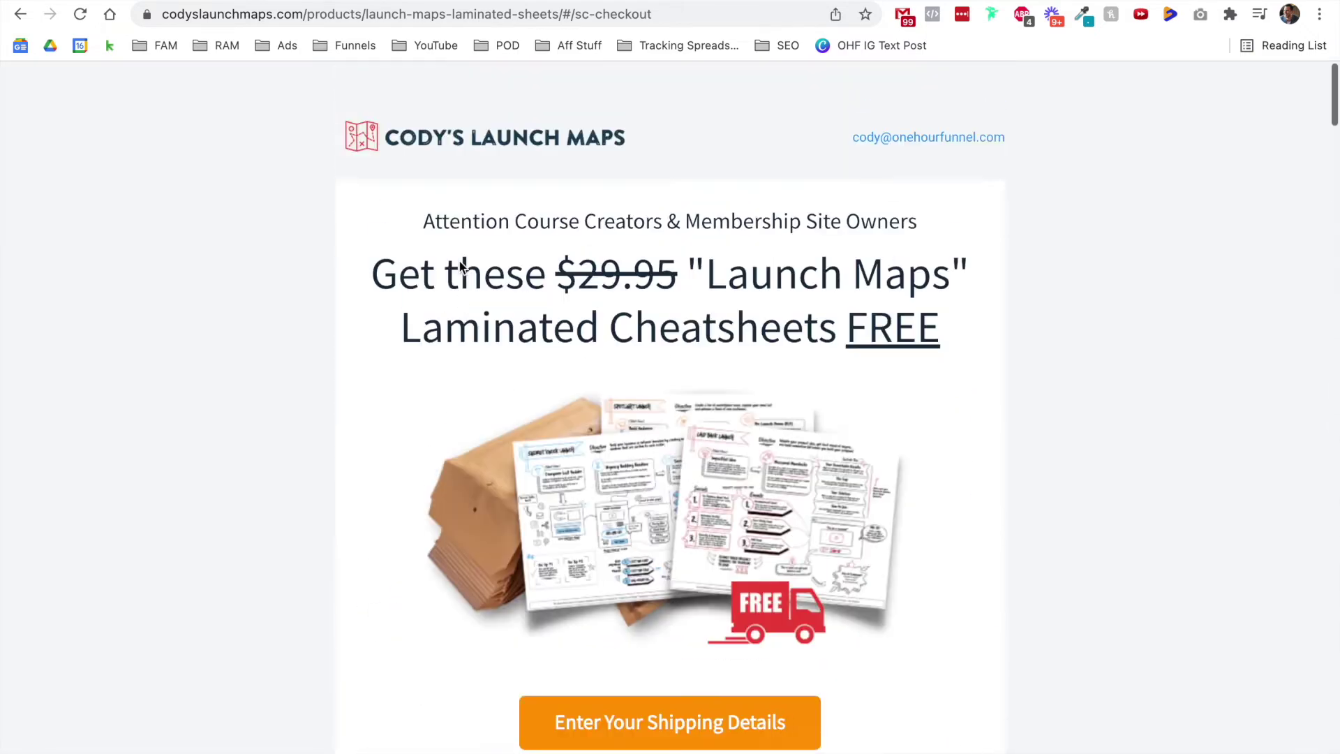
key("ctrl+Tab")
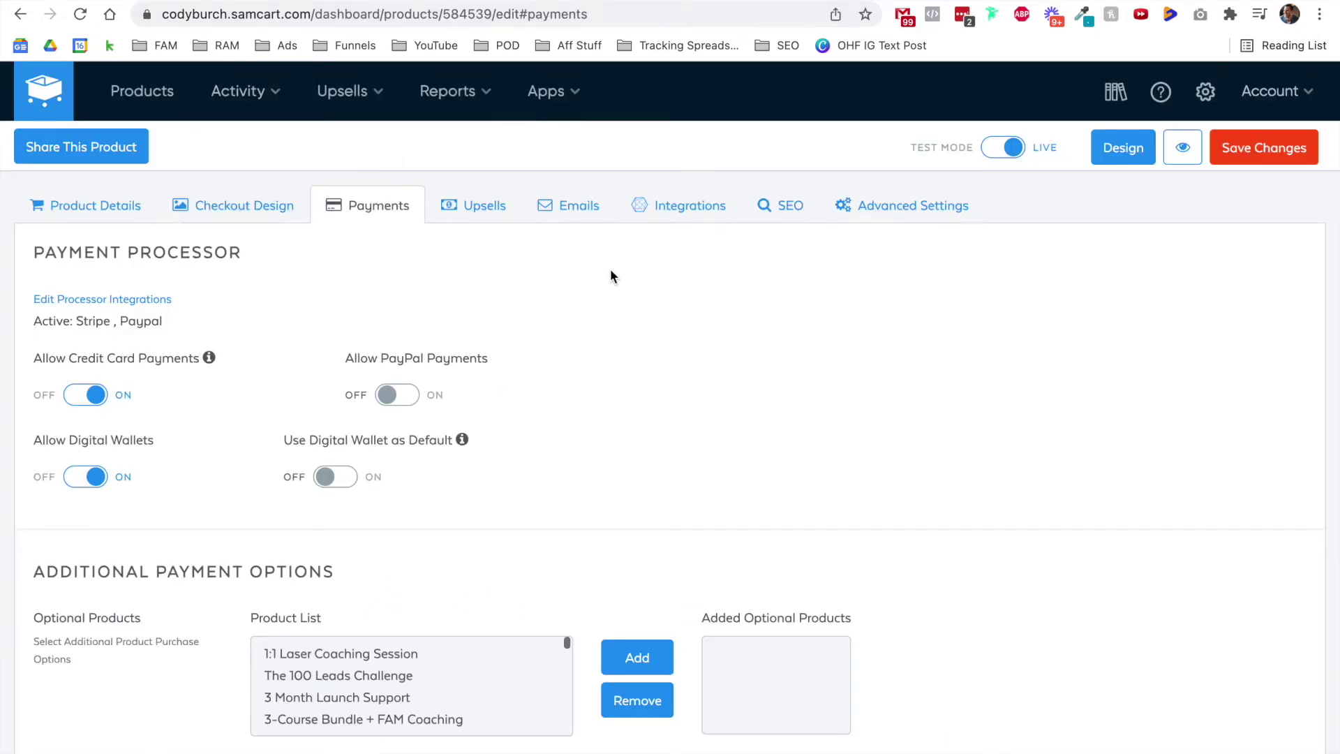
- Save the payment settings and review the Upsells, Emails, Integrations, SEO and Advanced Settings tabs
left_click(1256, 147)
mouse_move(428, 451)
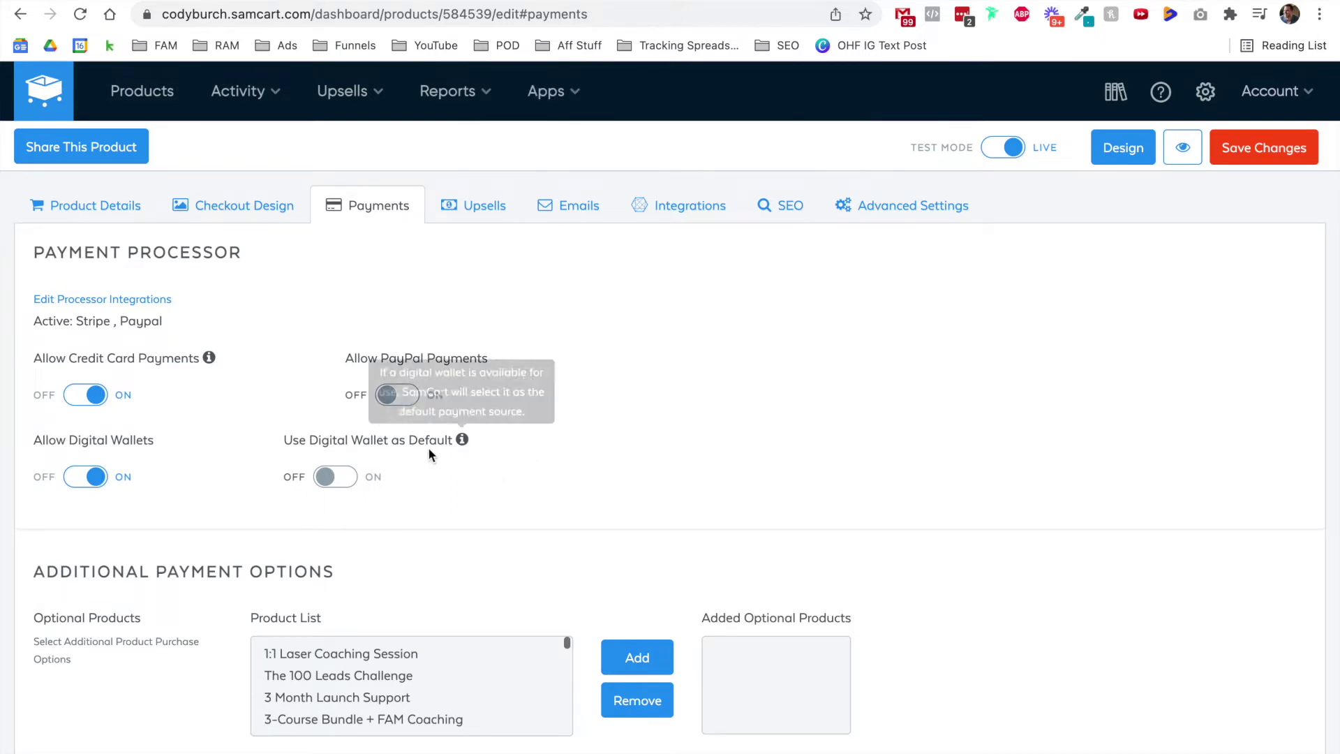
left_click(482, 209)
left_click(565, 206)
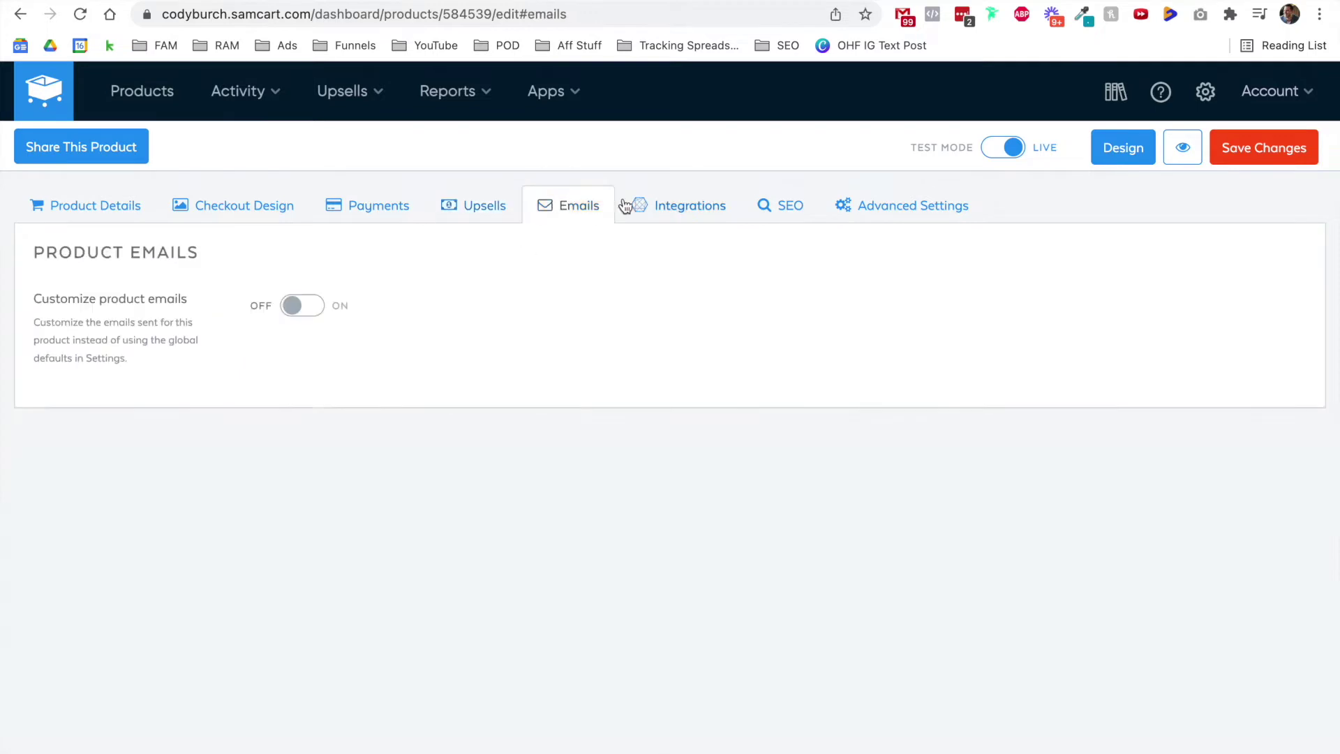
left_click(665, 218)
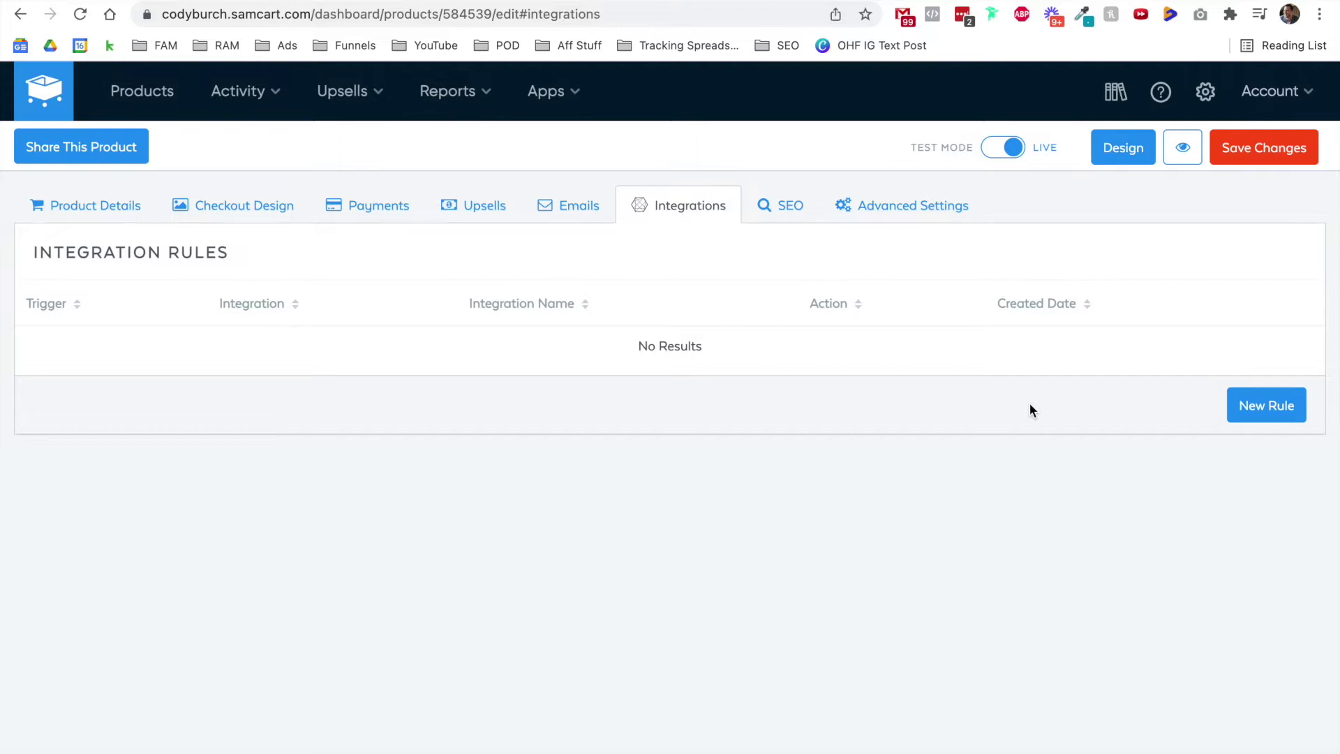
left_click(815, 212)
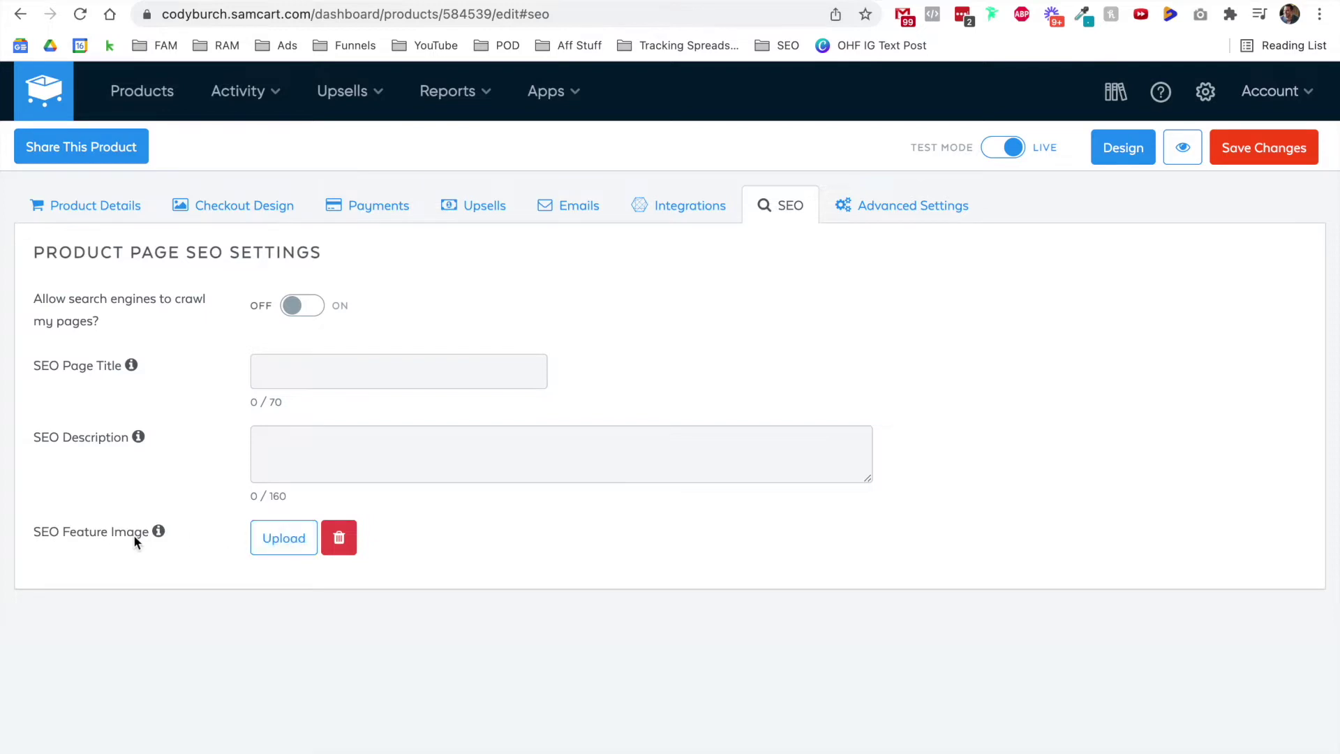
left_click(878, 210)
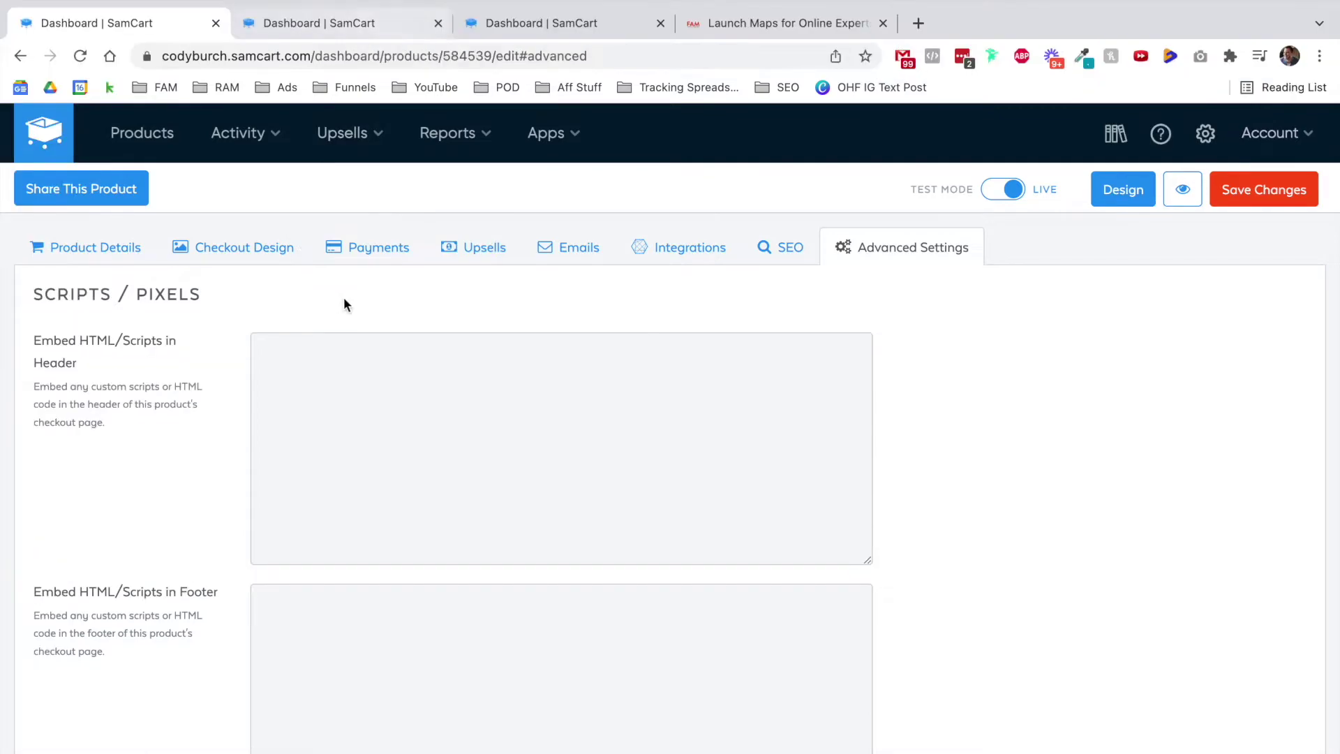
left_click(378, 24)
- Start a new product 'Order Bump For Example', described 'Example Order Bump for YouTube Video', one-time price 17
left_click(1199, 223)
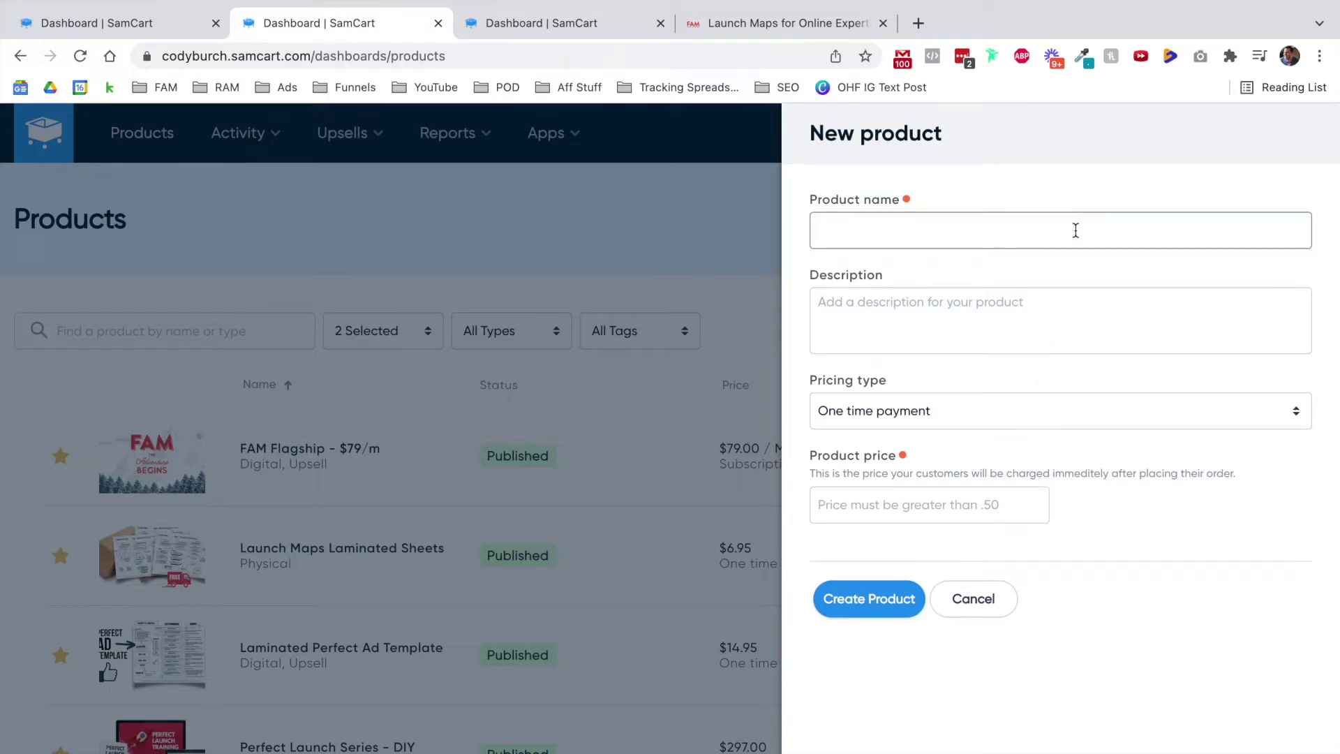
left_click(1076, 231)
type("Or")
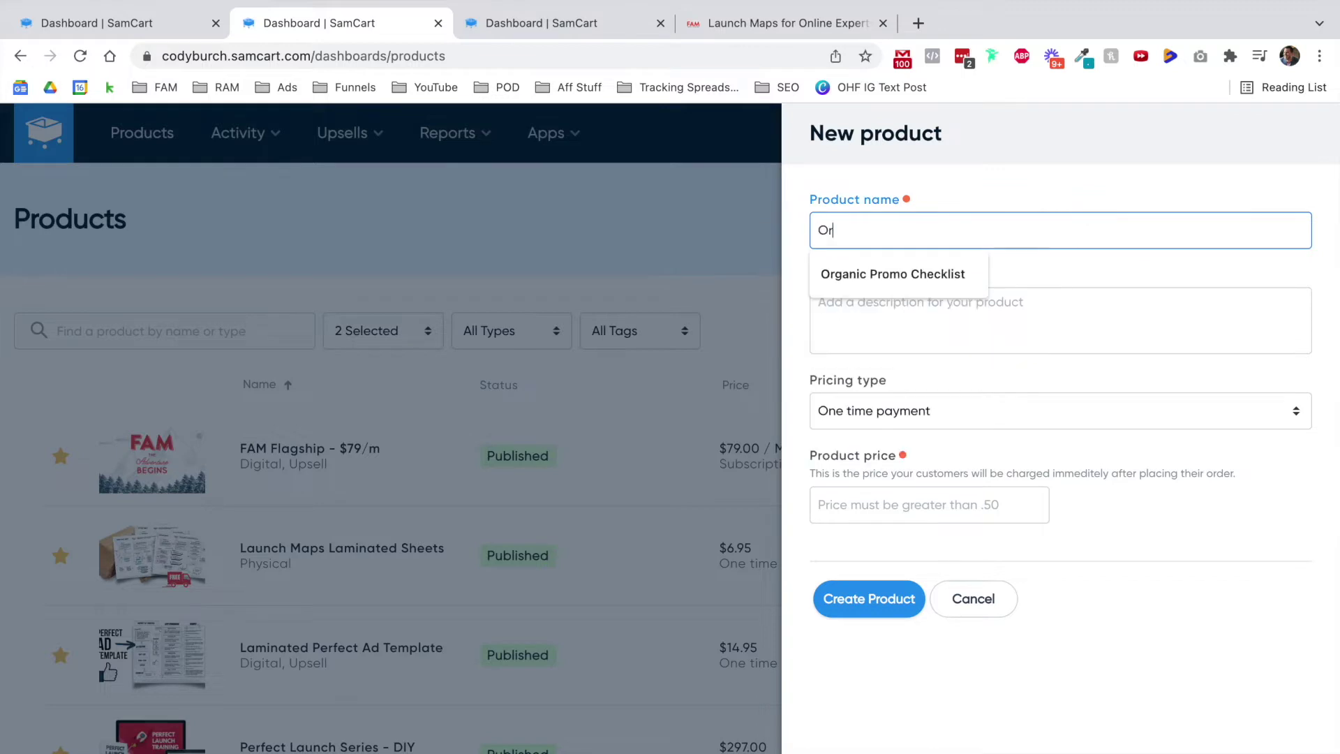
type("der Bump For Example")
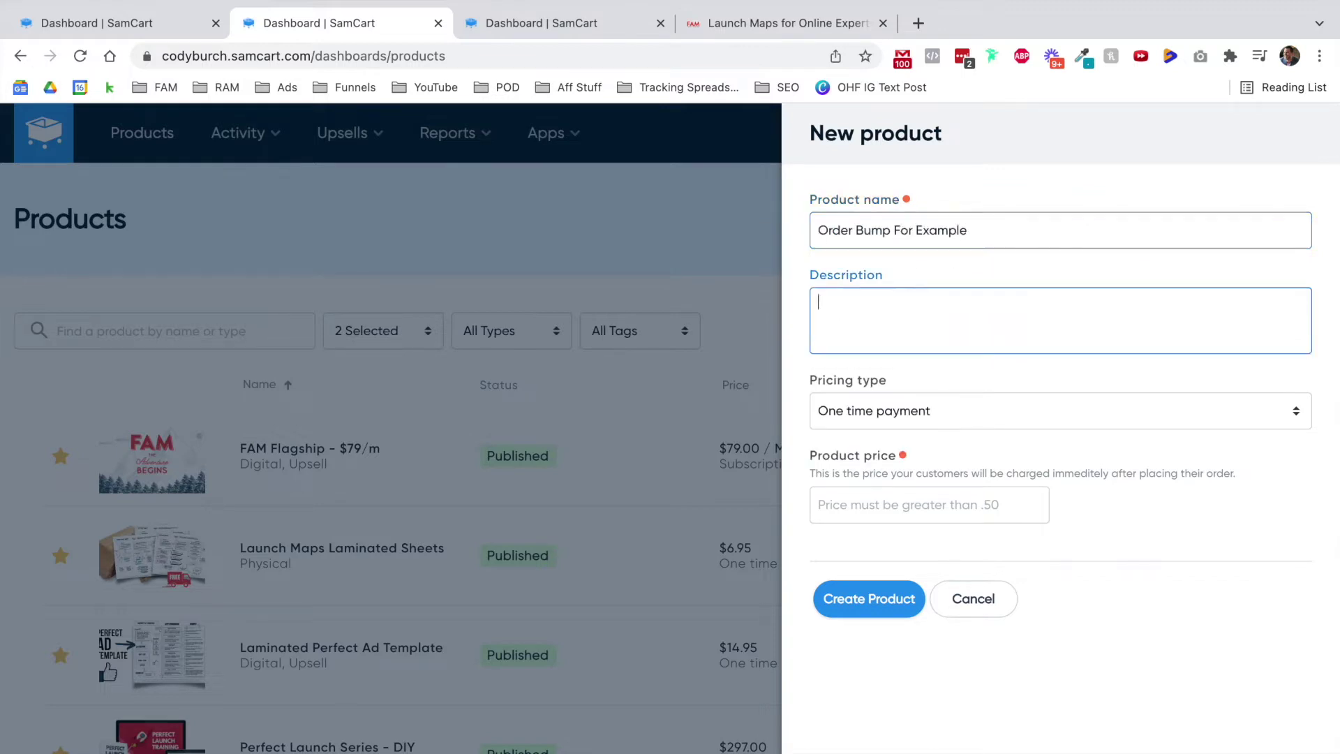
type("Example Order Bump ")
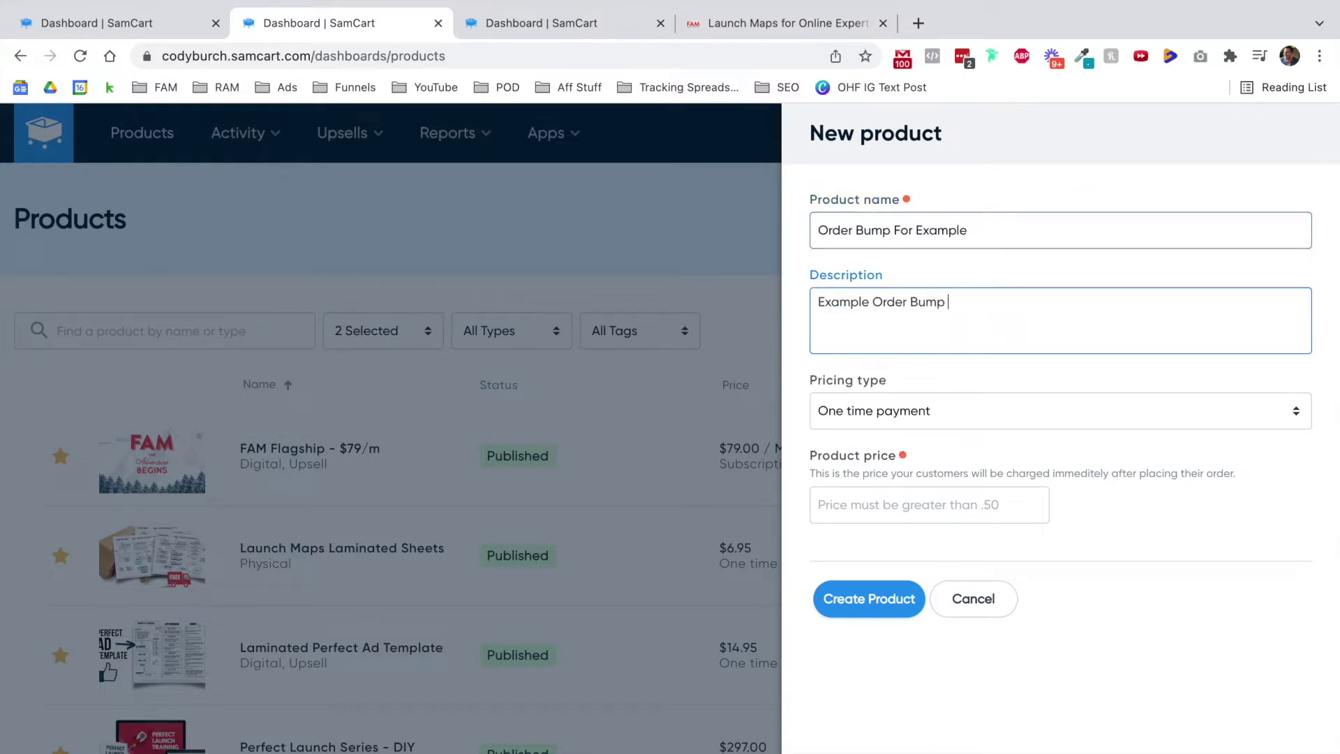
type("for YouTube Video")
key("Tab")
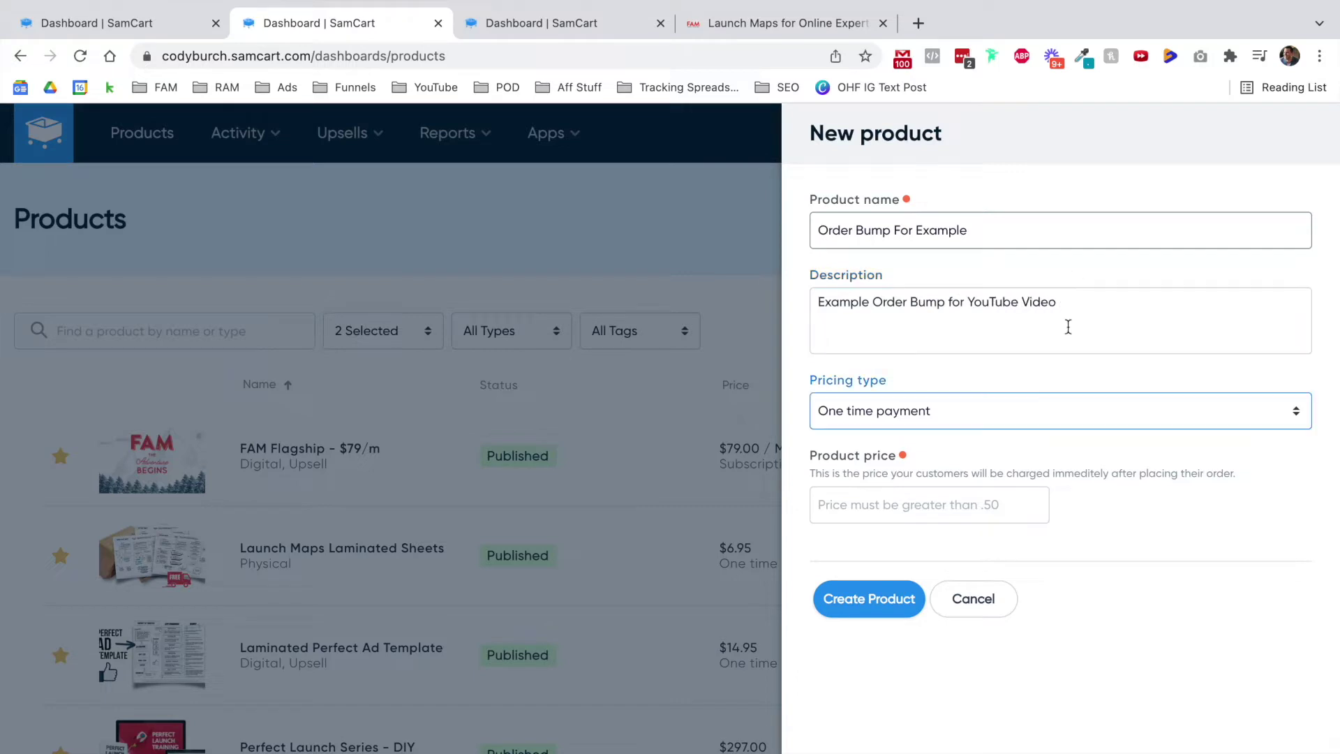
left_click(964, 509)
type("17")
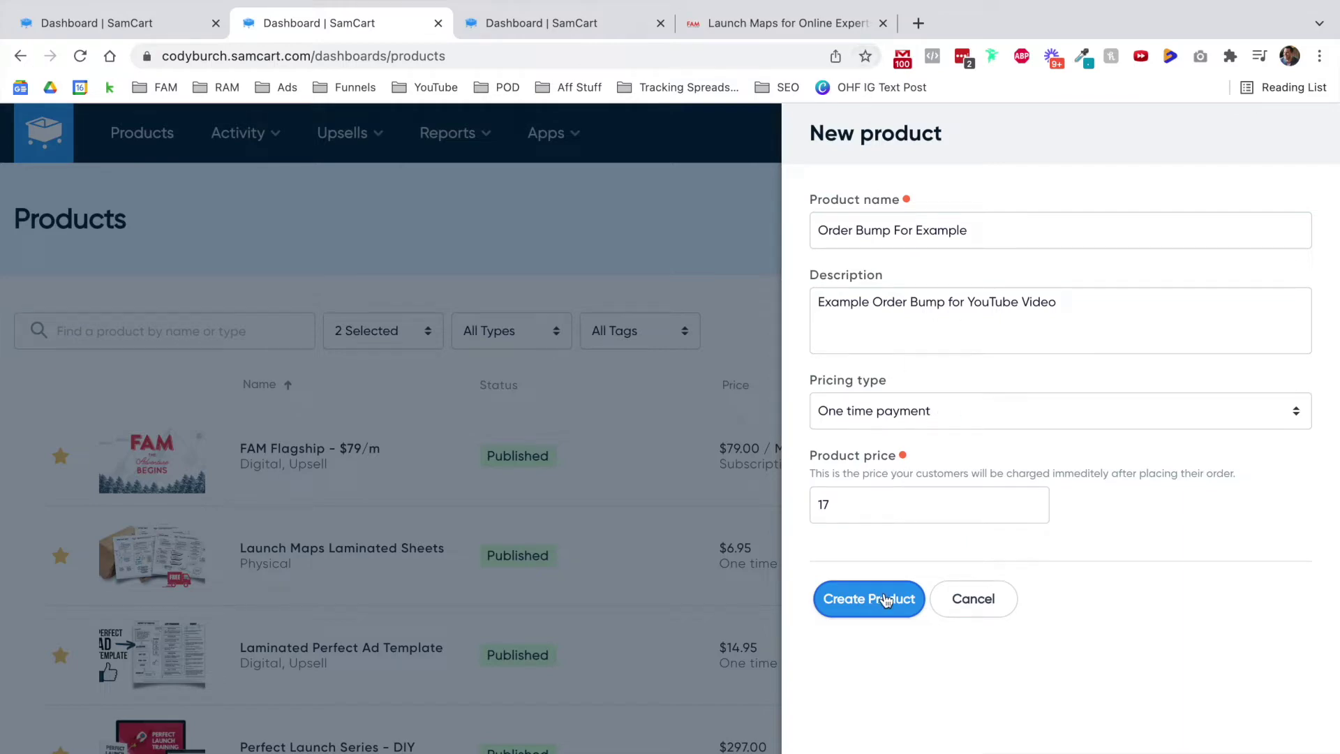
- Load the adwritingworkshop.com checkout page in a new tab and reload it
left_click(918, 23)
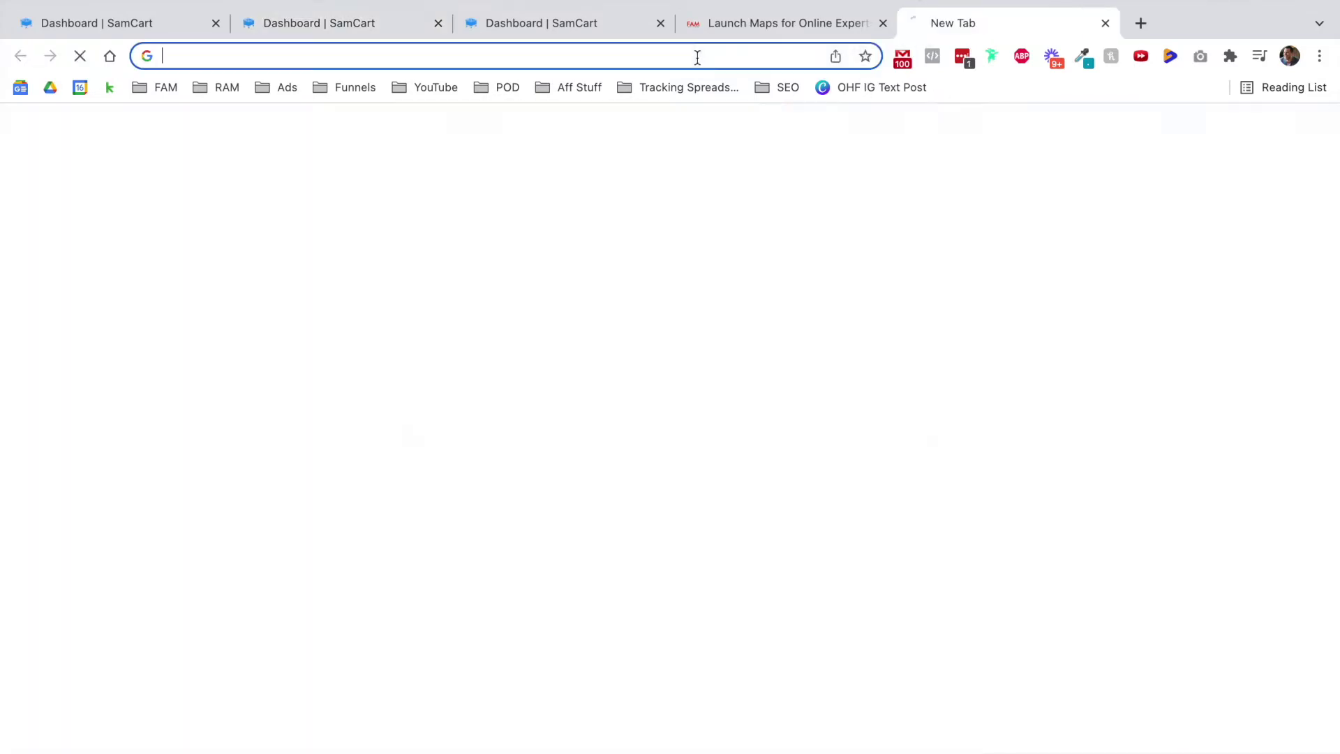
left_click(696, 56)
type("adwr")
key("Return")
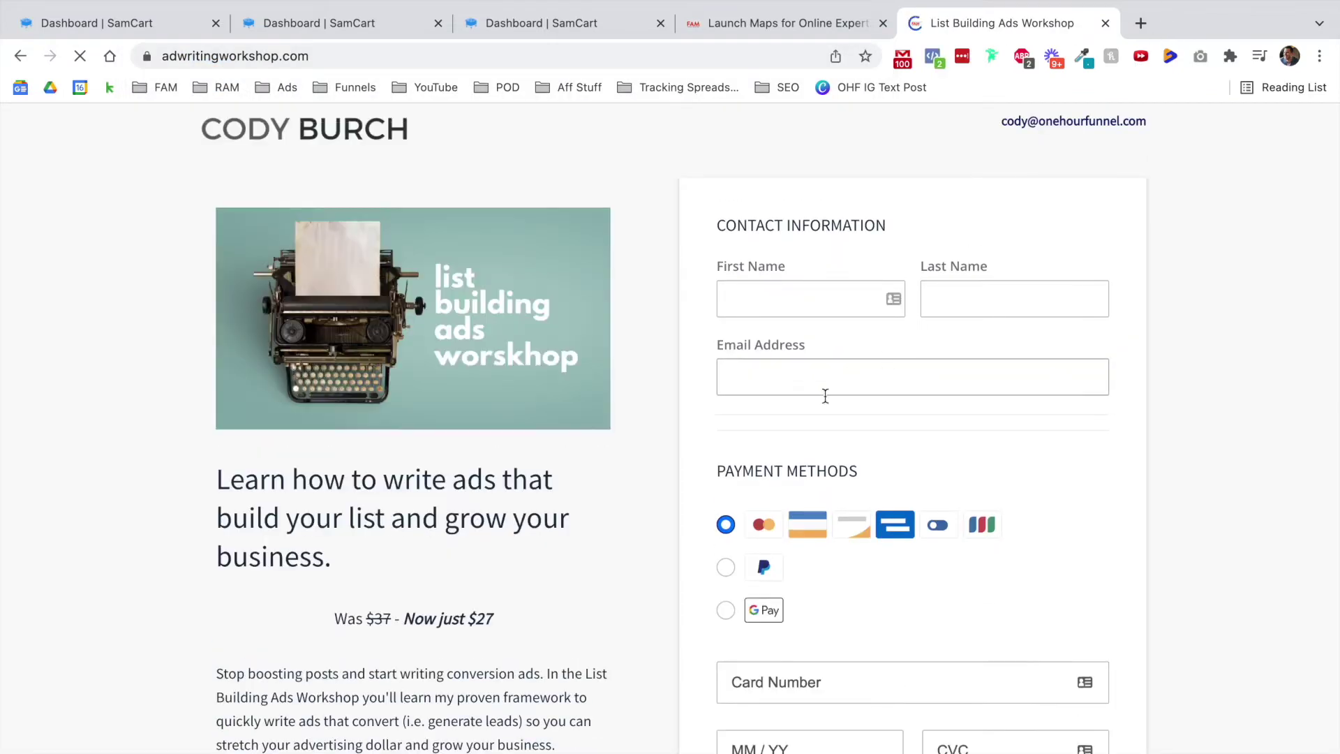
scroll(820, 403, "down", 5)
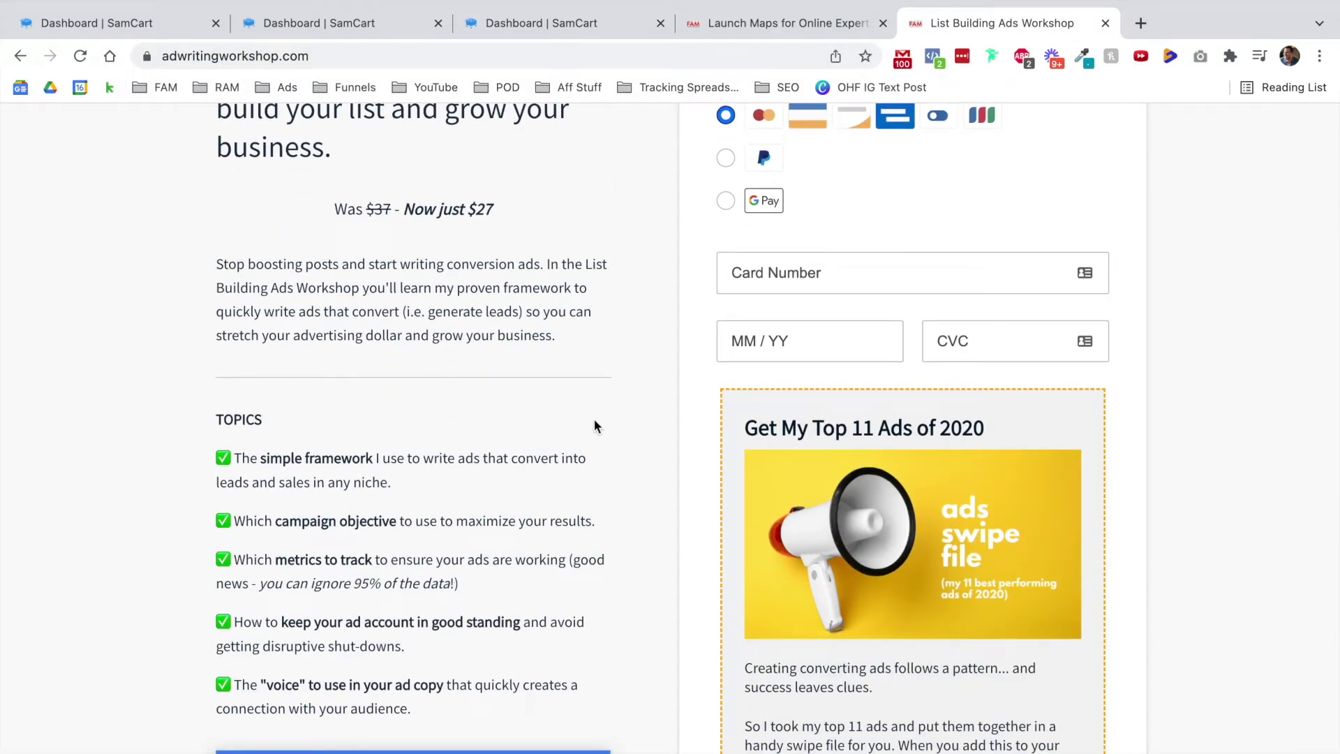
scroll(815, 460, "down", 3)
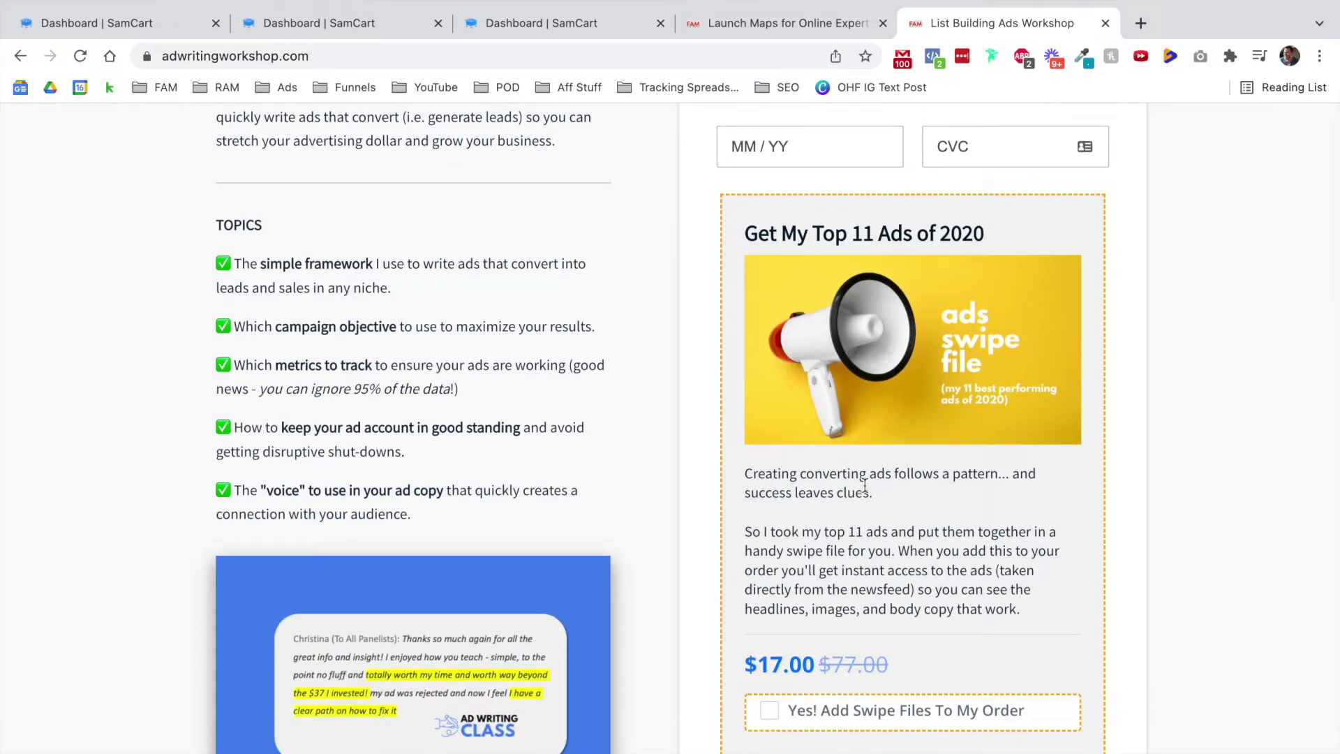
key("super+r")
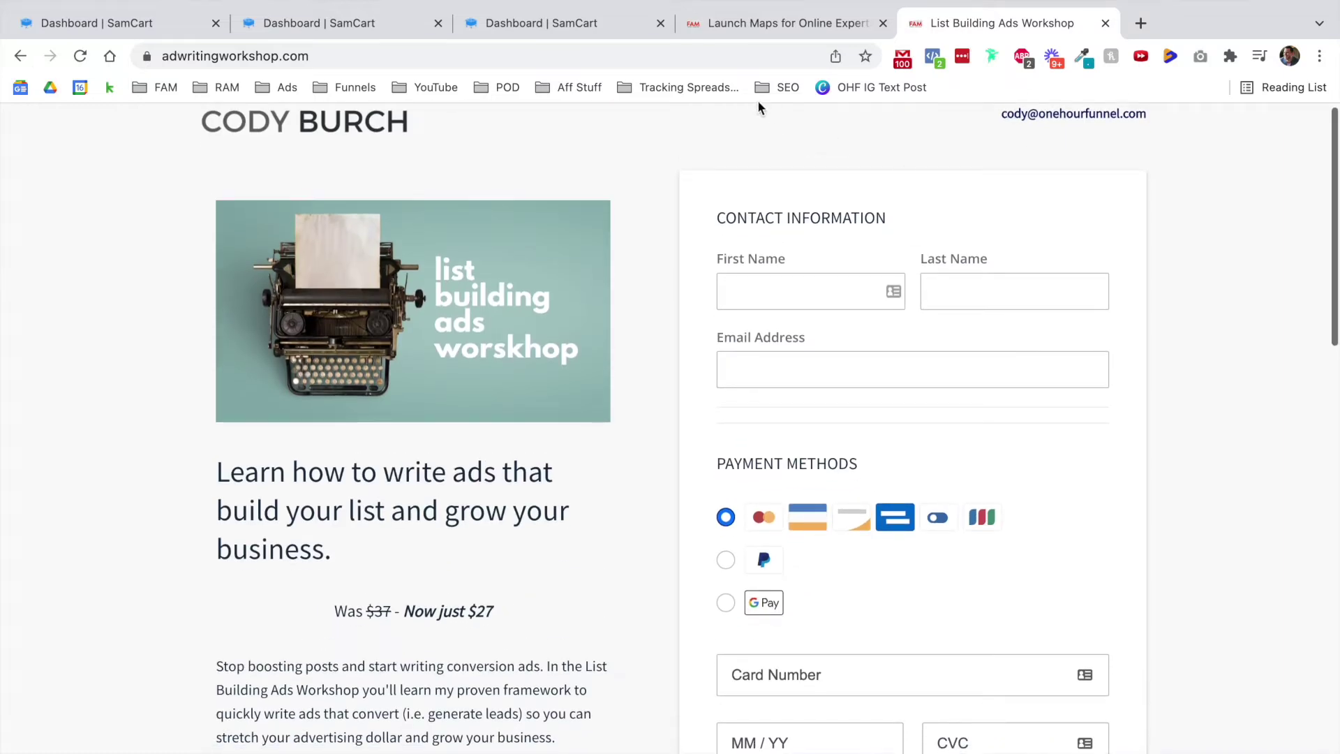
- Open the List Builder Workshop checkout and look over its Canva template and email-sequence bumps
left_click(733, 60)
type("list")
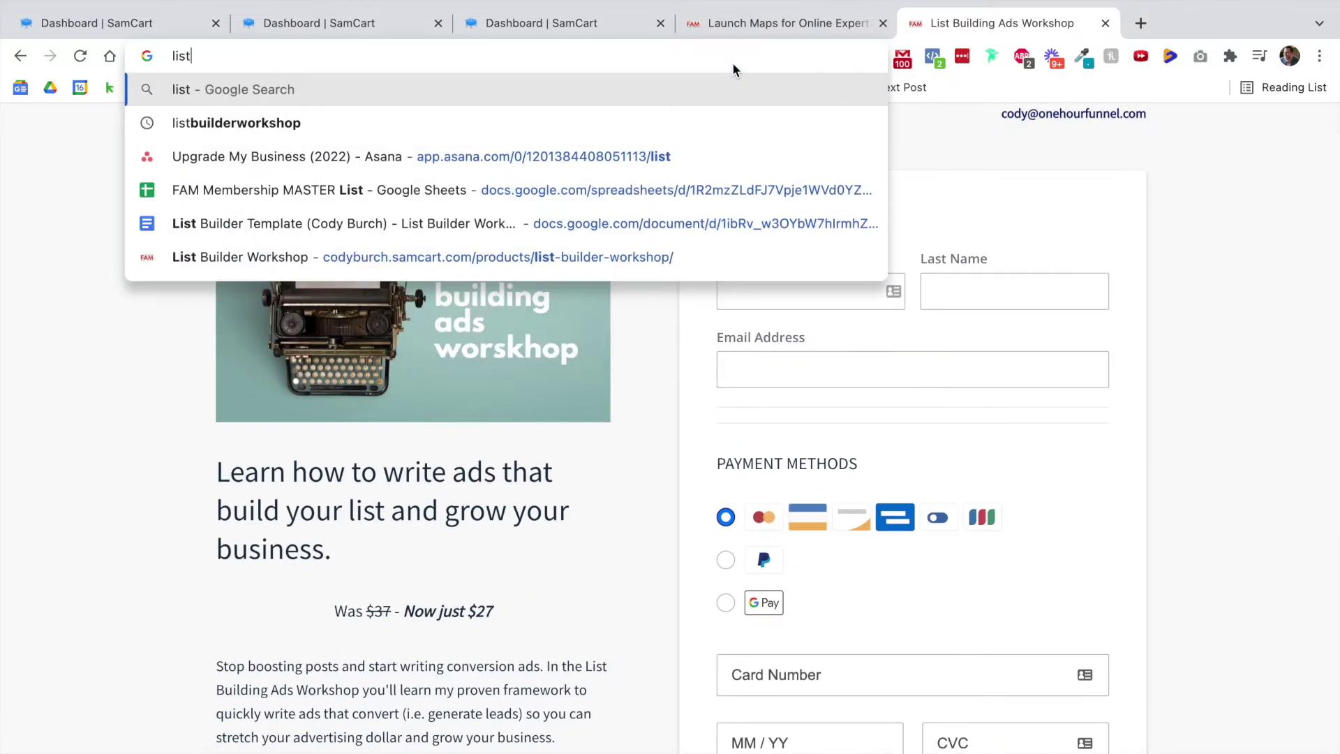
type(" buil")
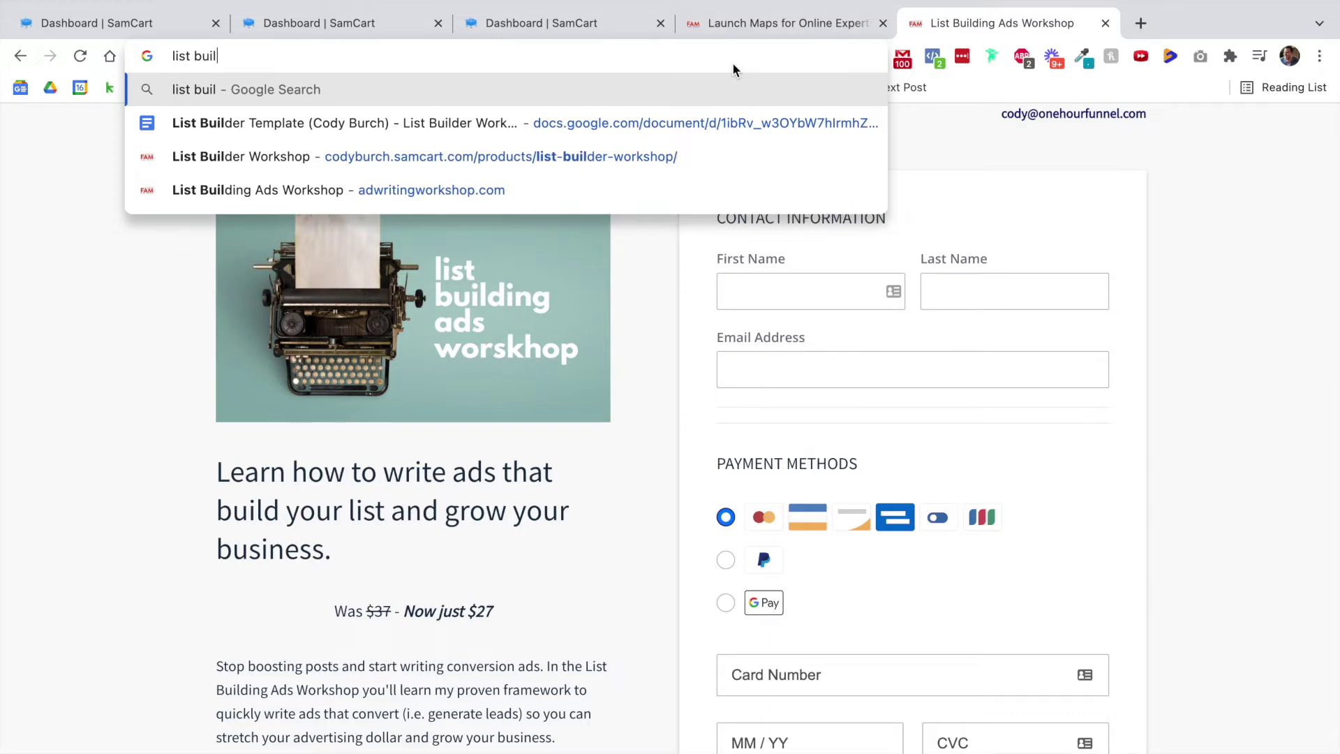
key("Down")
key("Down")
left_click(686, 155)
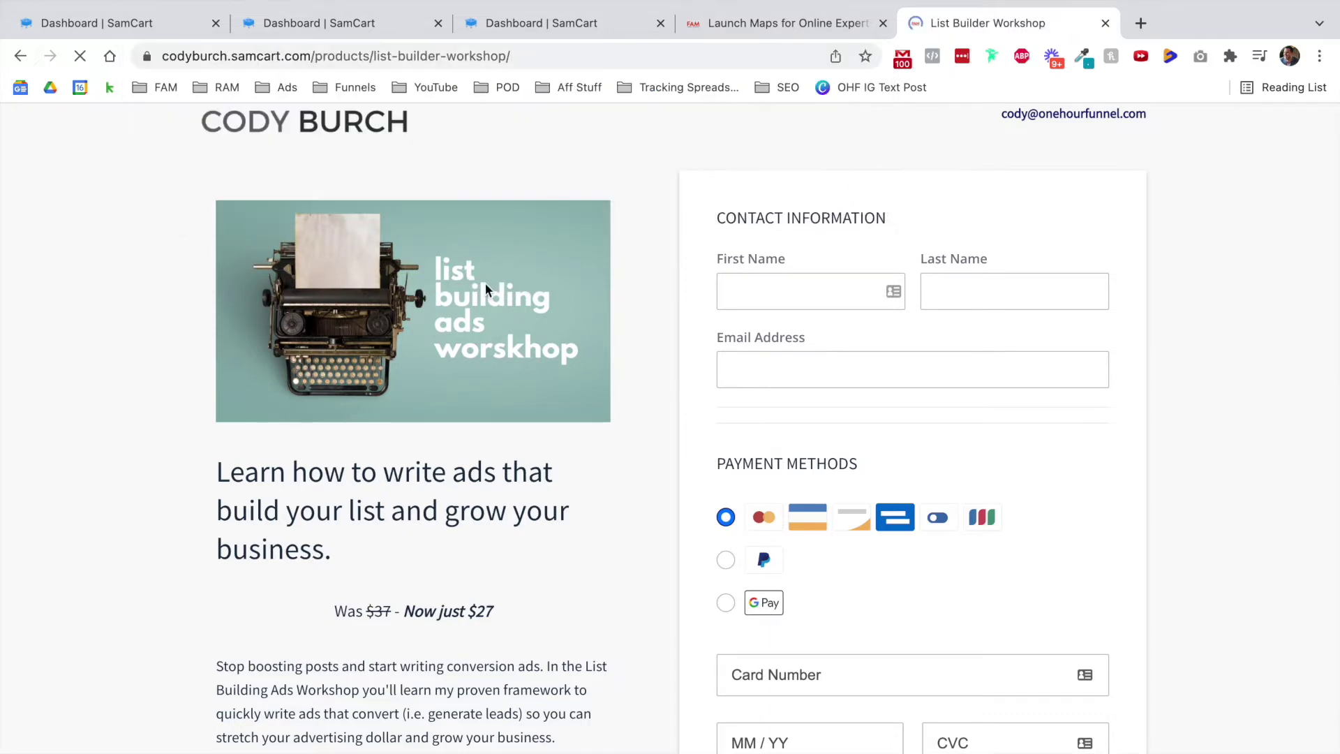
scroll(650, 464, "down", 3)
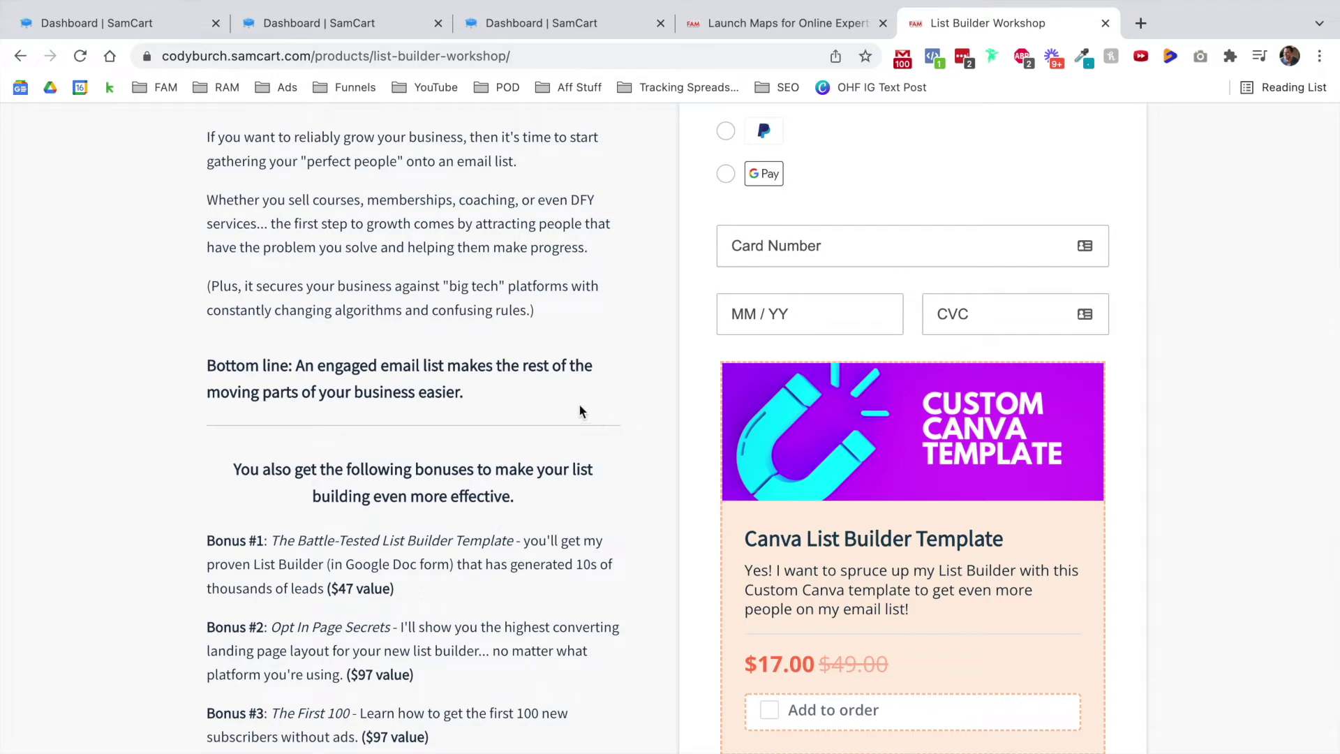
scroll(579, 407, "up", 3)
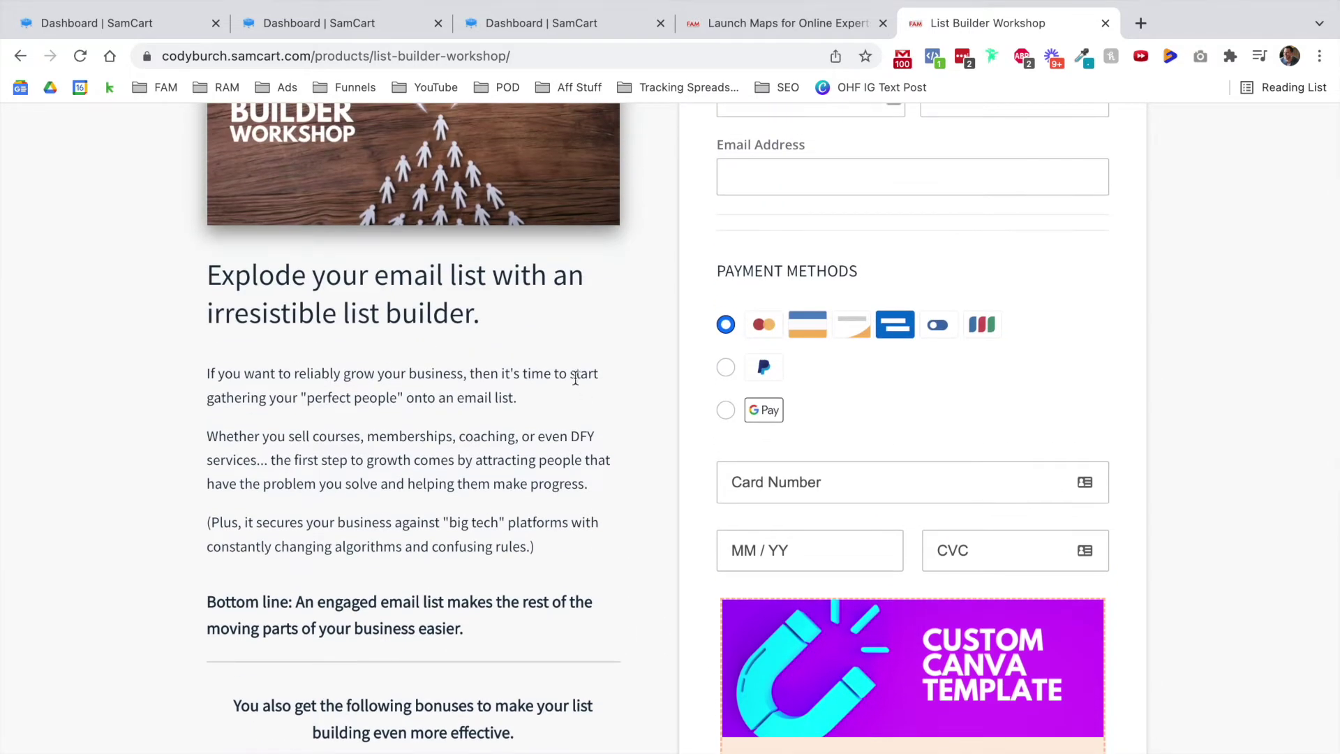
scroll(572, 377, "down", 5)
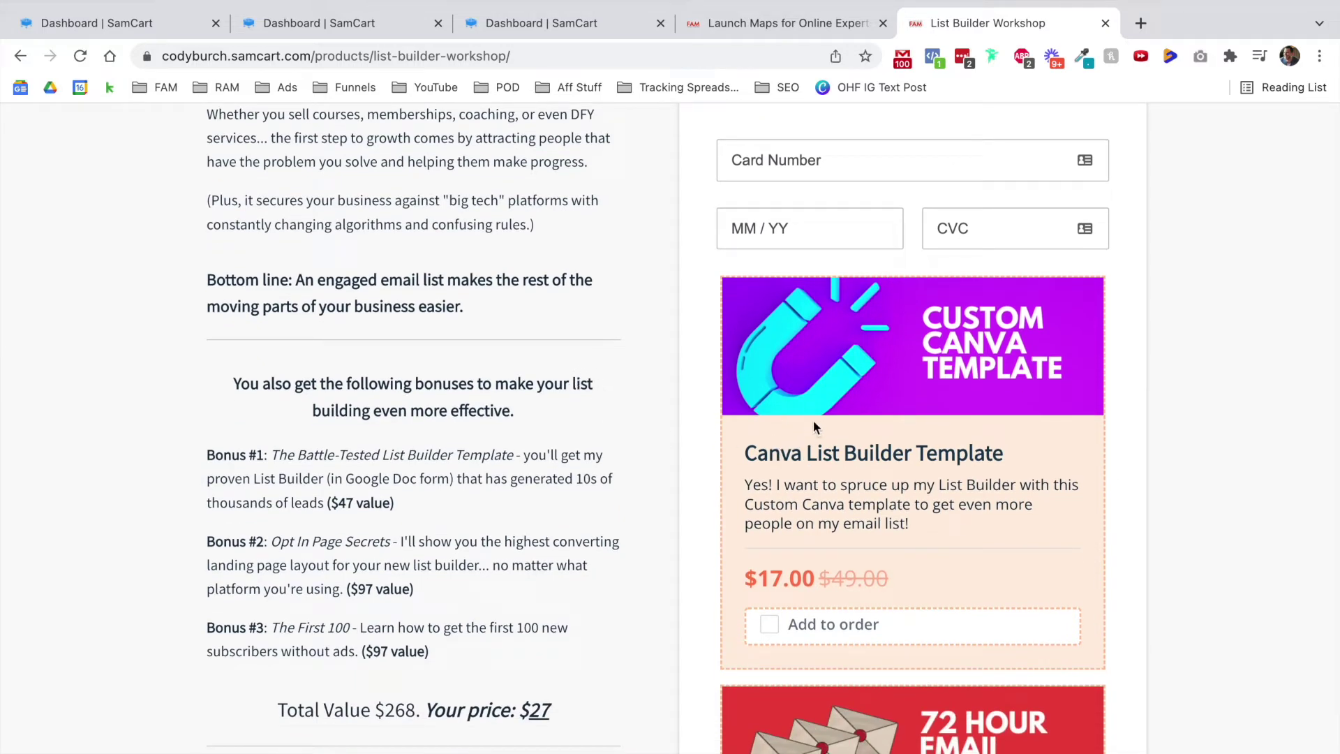
scroll(785, 432, "down", 2)
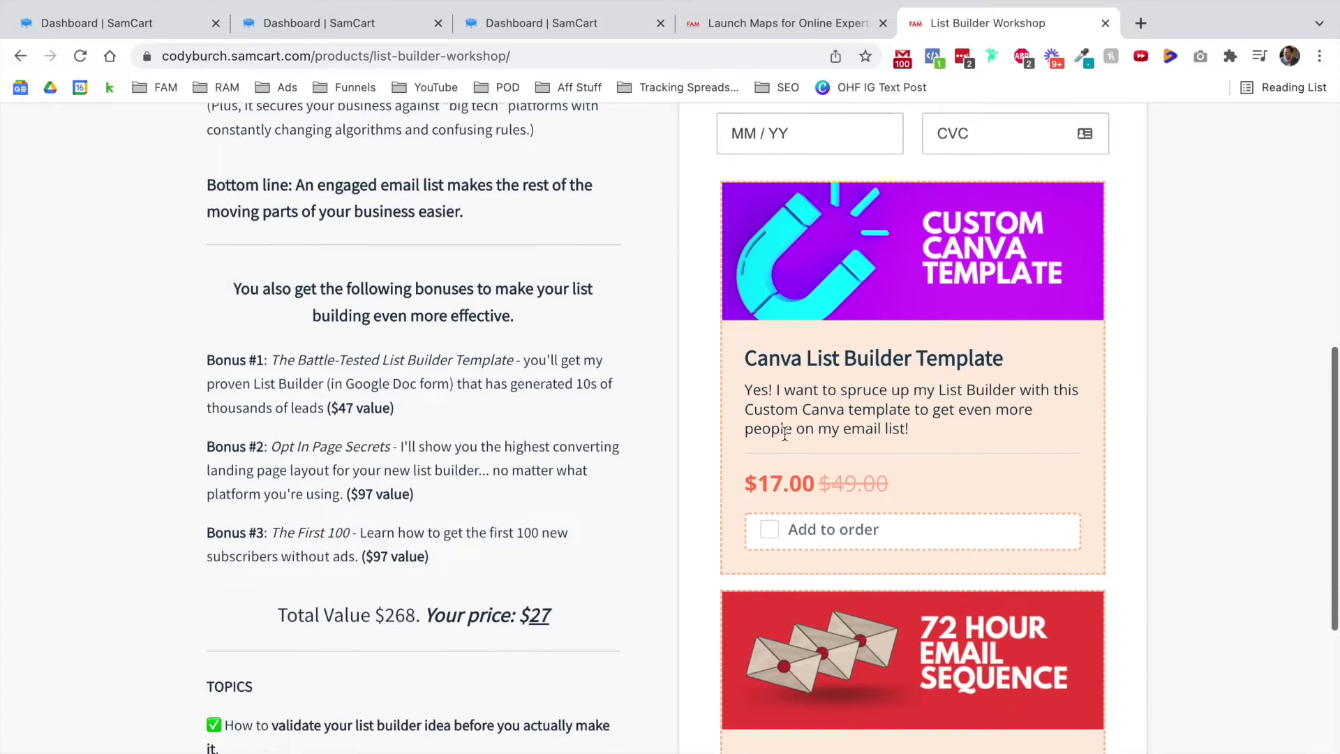
scroll(854, 335, "down", 5)
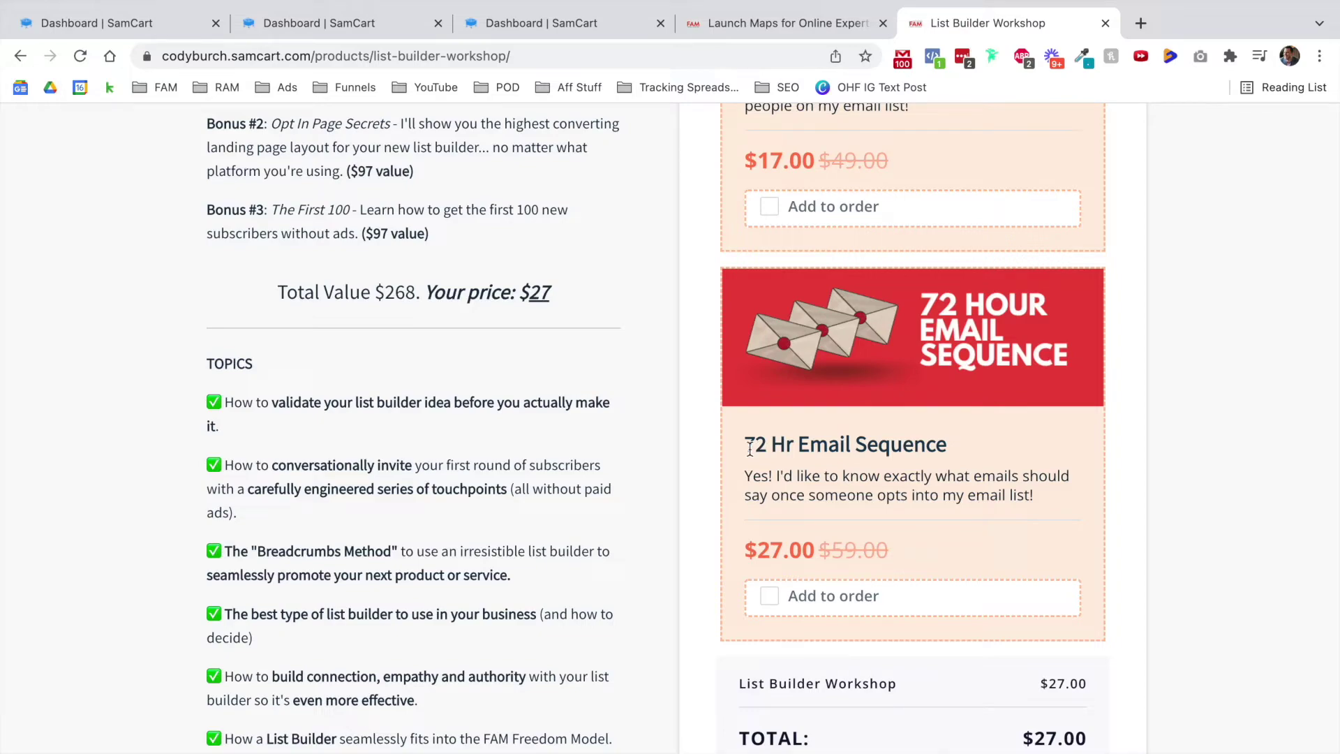
scroll(684, 447, "up", 12)
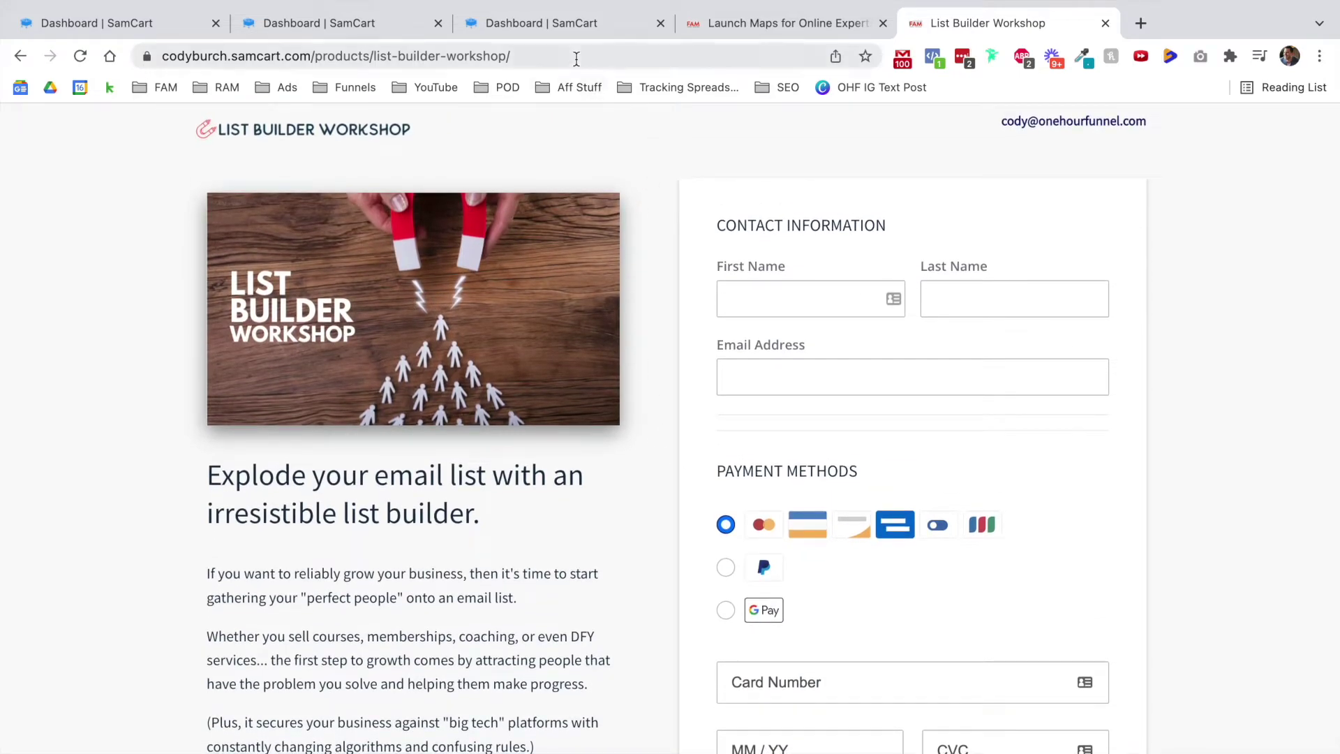
left_click(576, 57)
- Load the Laid Back Launch workshop checkout page from the address bar
type("laid")
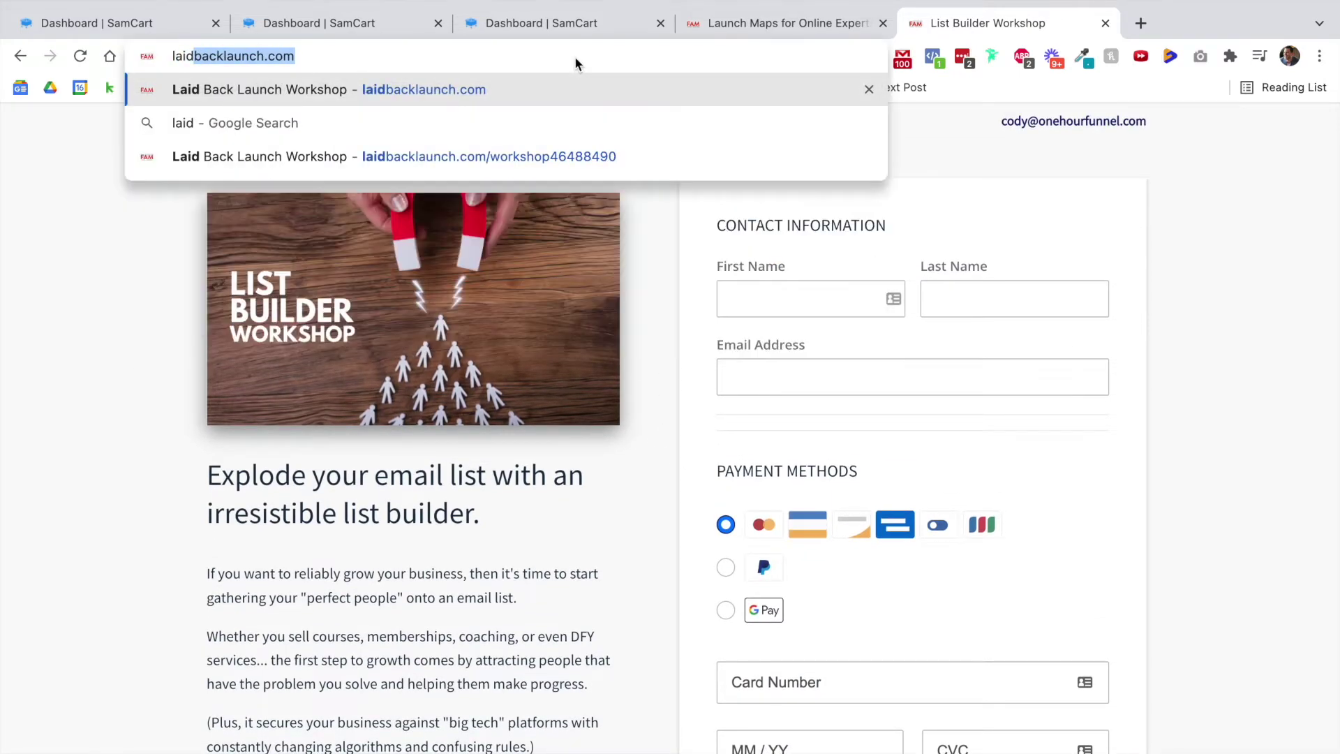
key("Return")
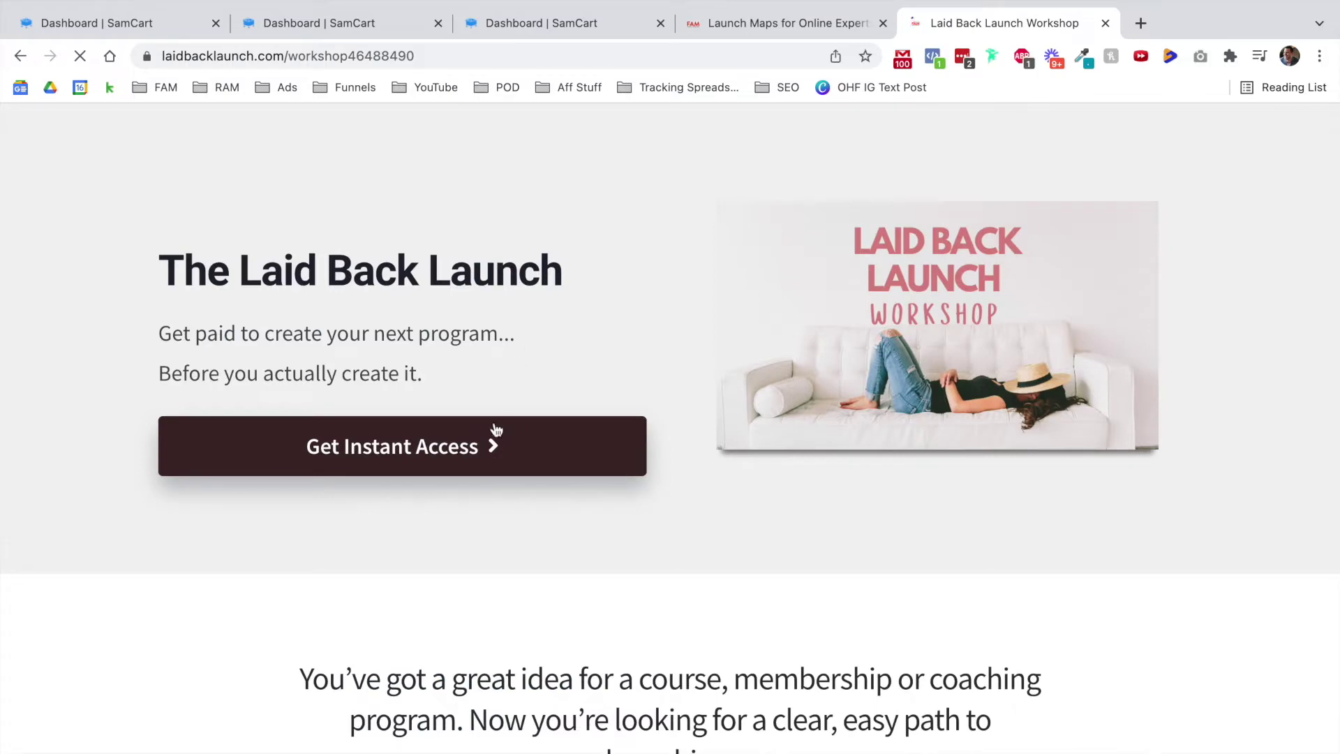
left_click(492, 440)
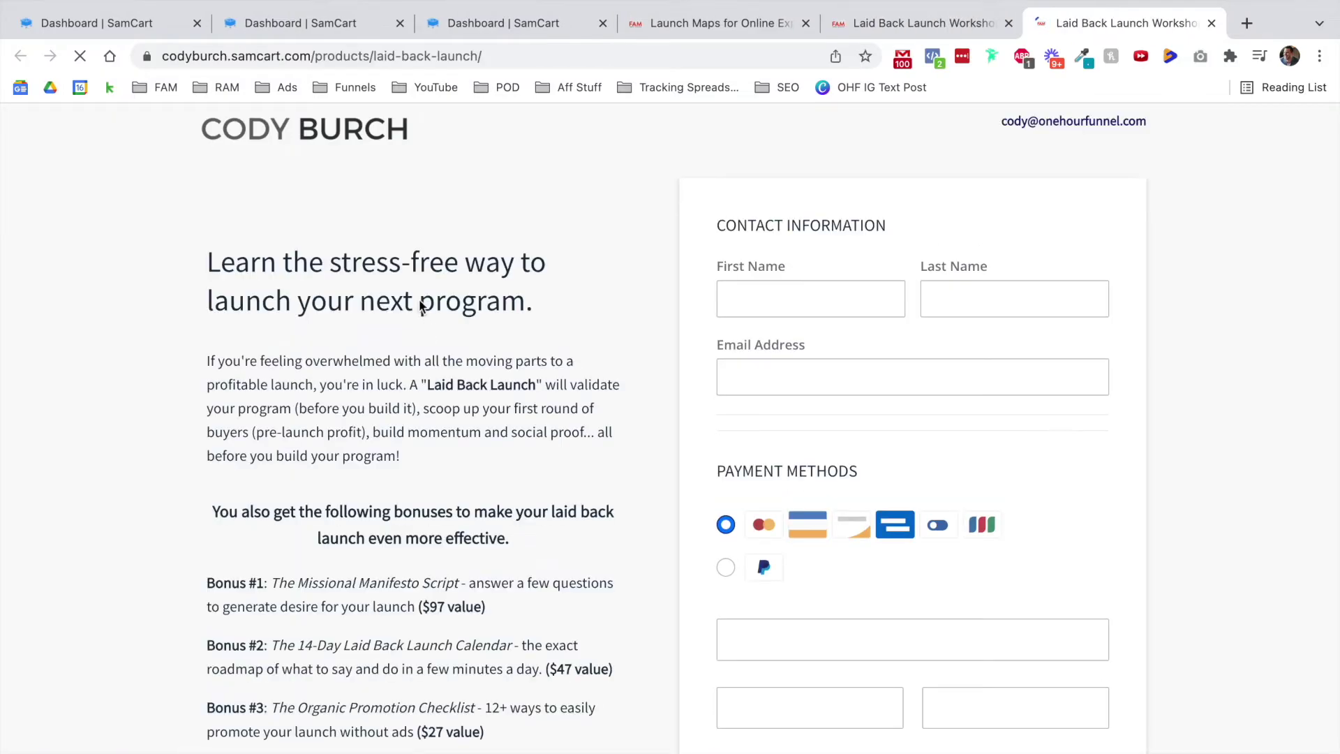
scroll(489, 376, "down", 6)
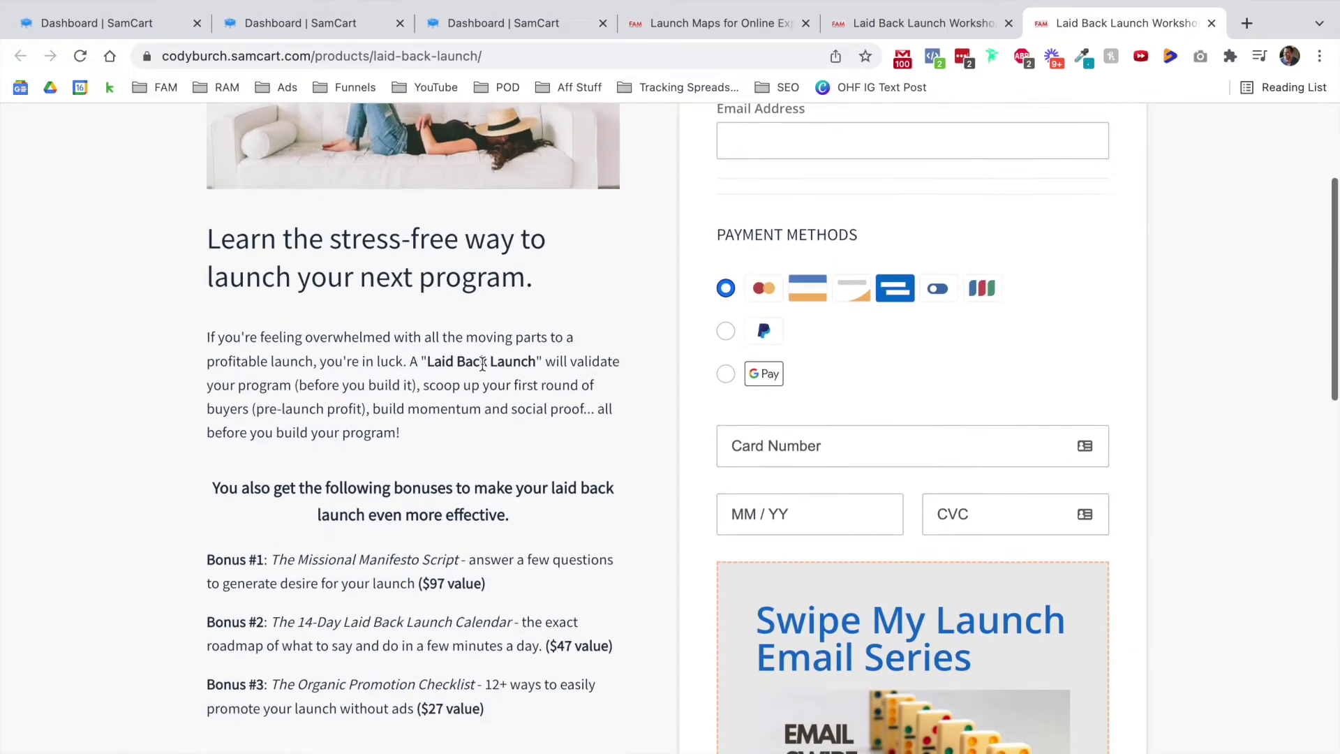
scroll(743, 443, "down", 2)
- Tick the checkout's email-series order bump and return to the New product form tab
left_click_drag(757, 280, 1002, 318)
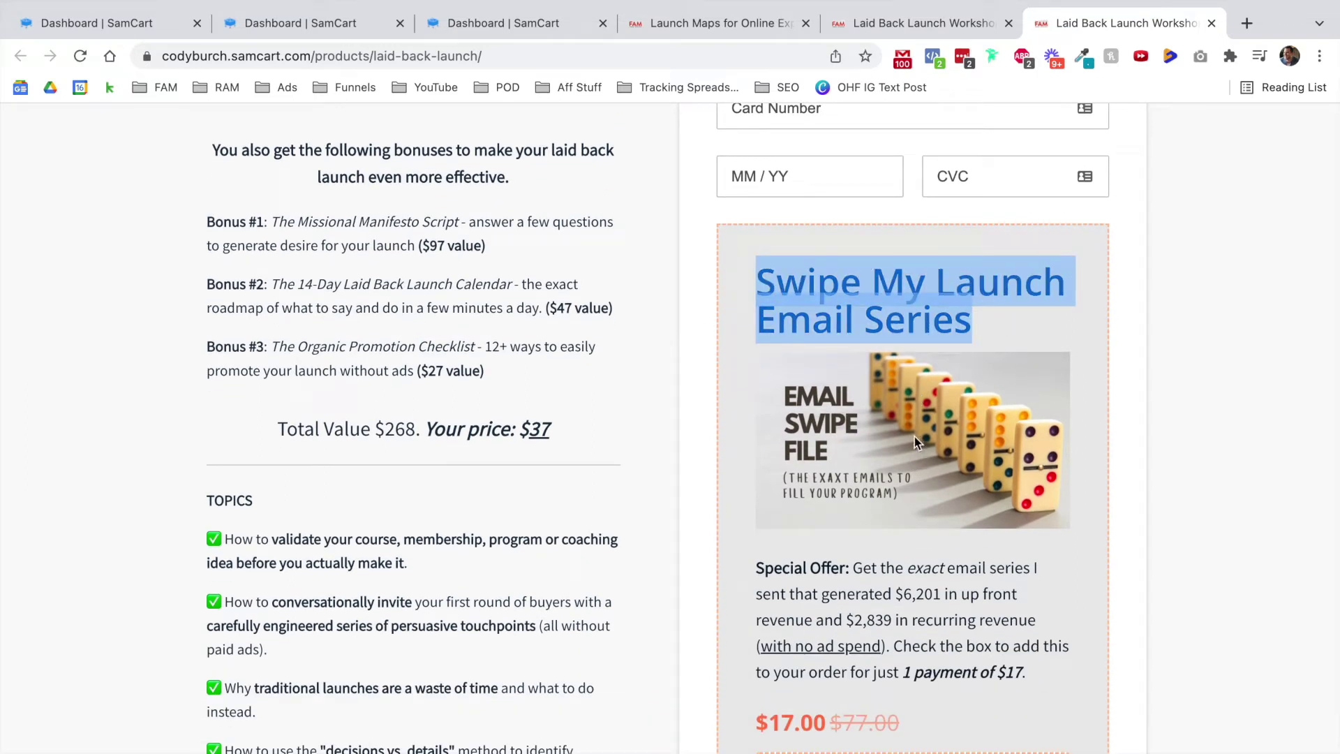
scroll(954, 441, "down", 1)
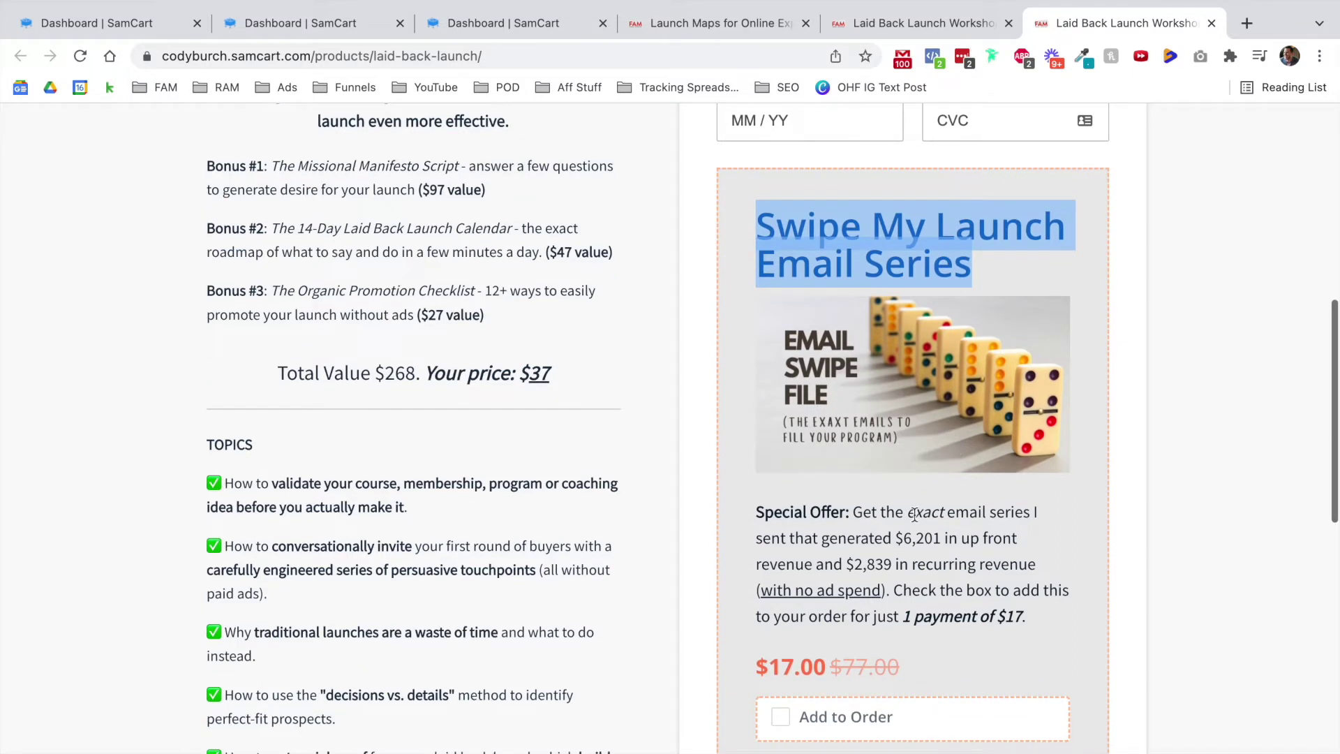
left_click_drag(852, 513, 1043, 623)
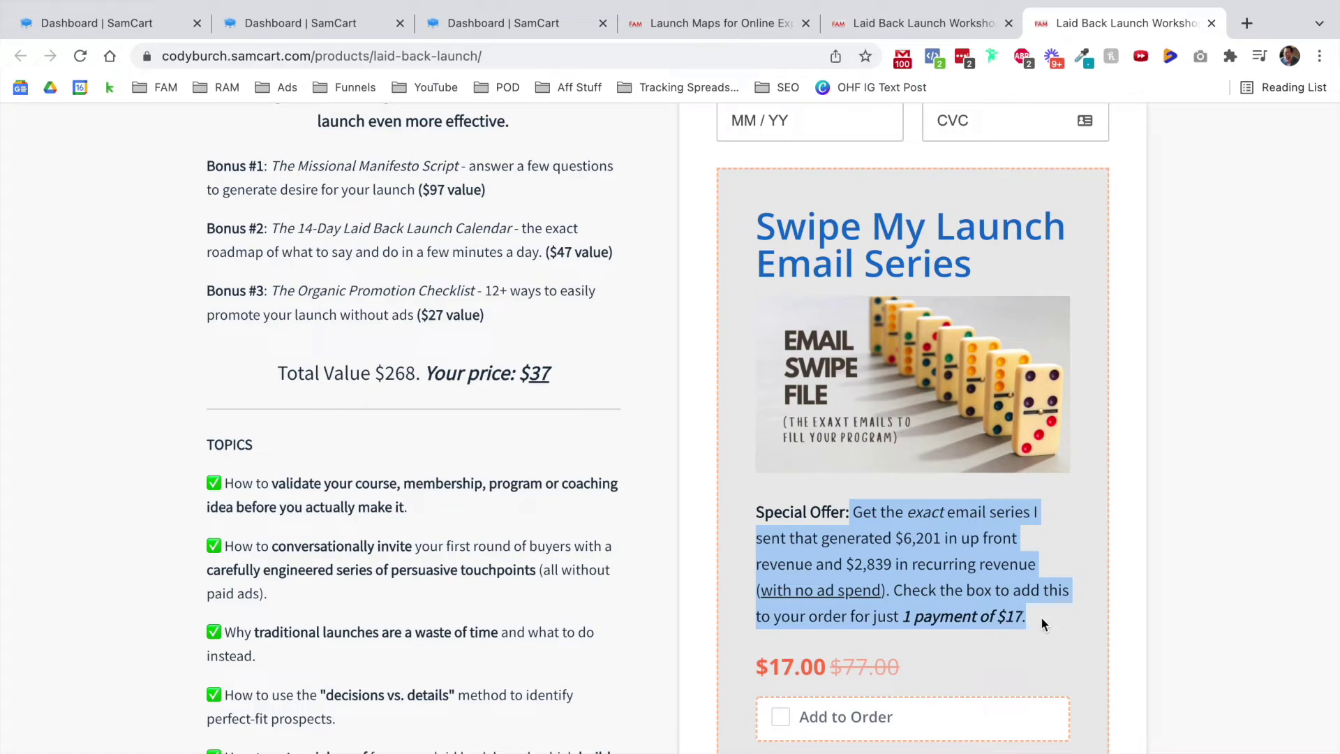
left_click(781, 718)
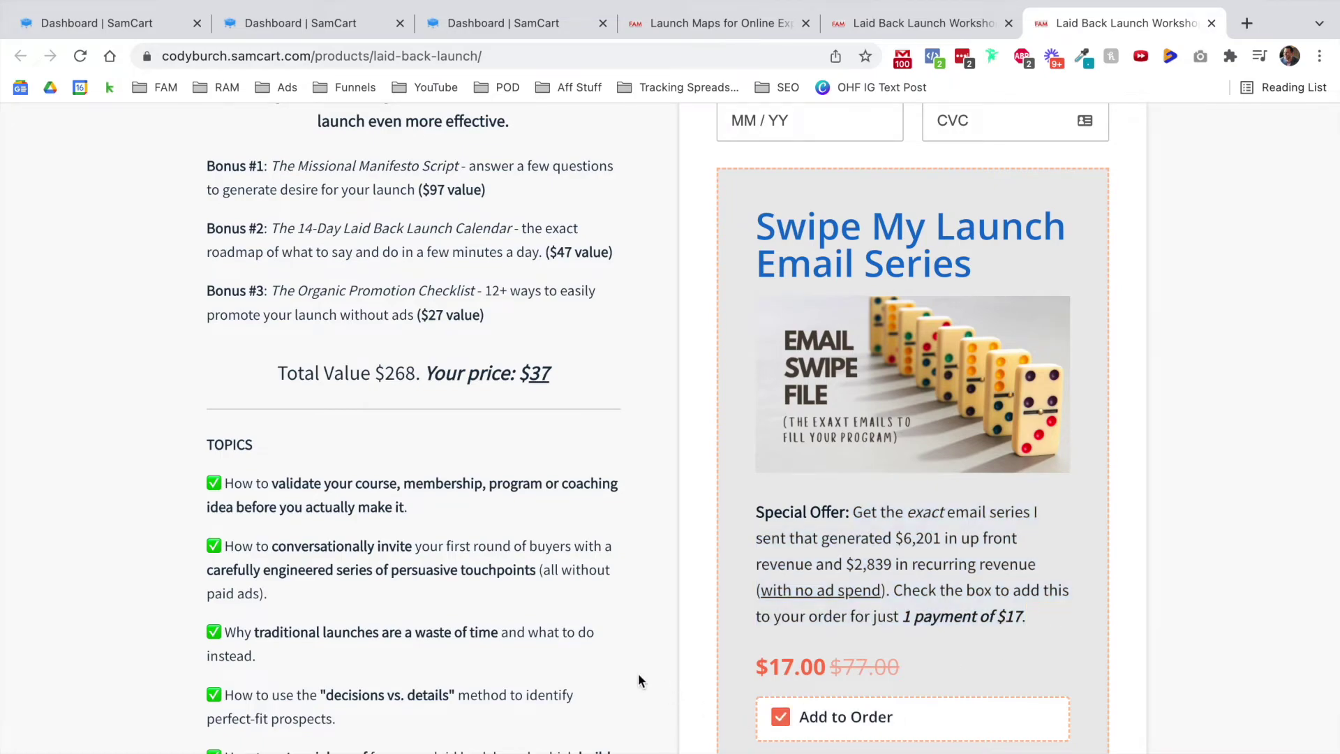
scroll(638, 680, "down", 6)
scroll(646, 663, "up", 10)
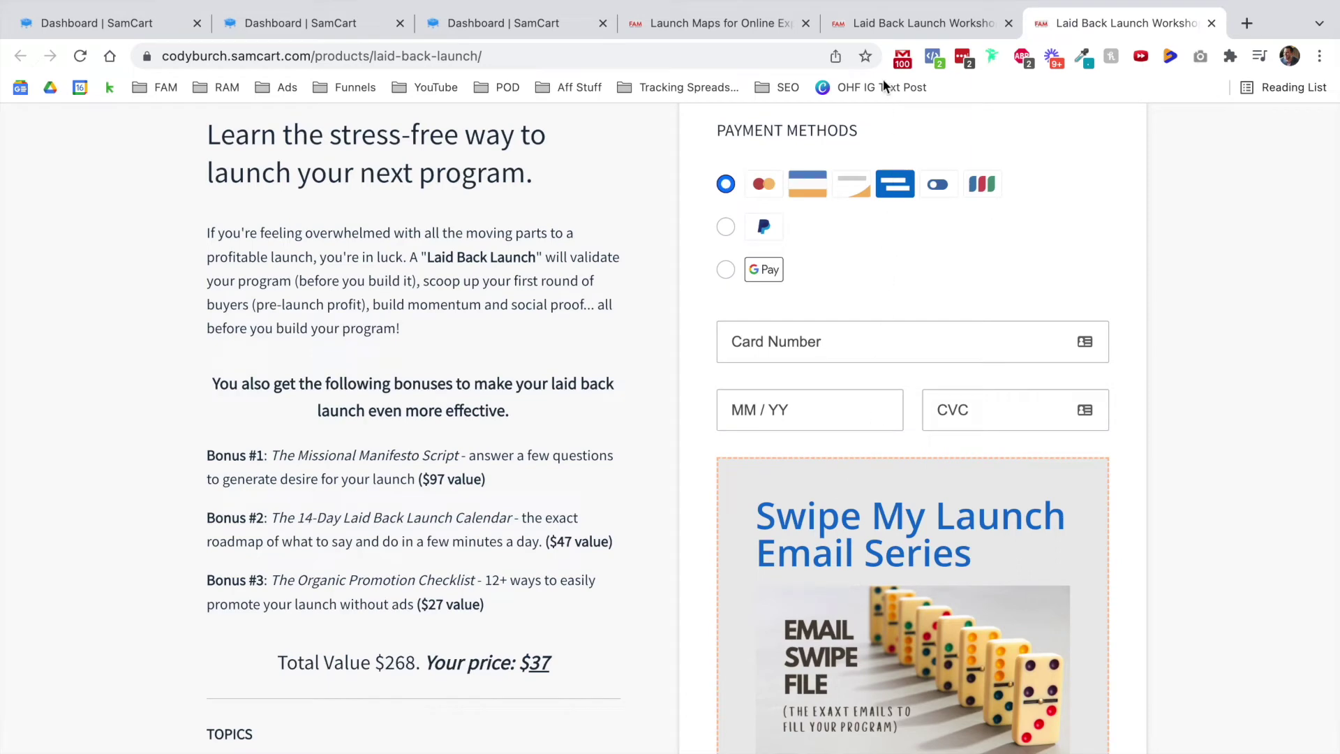
left_click(834, 27)
left_click(718, 24)
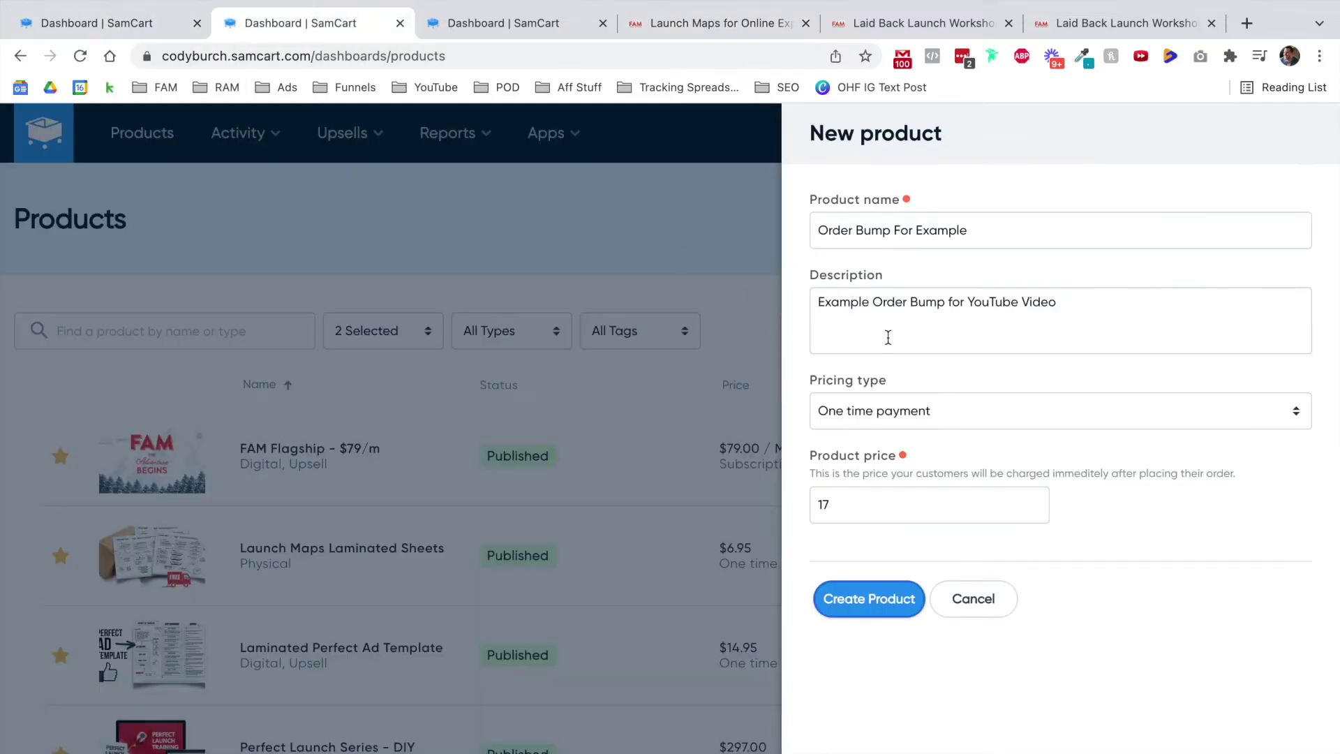
- Create and save the $17.00 Order Bump For Example product, then open Products in the third tab
left_click(870, 302)
left_click_drag(869, 303, 1060, 314)
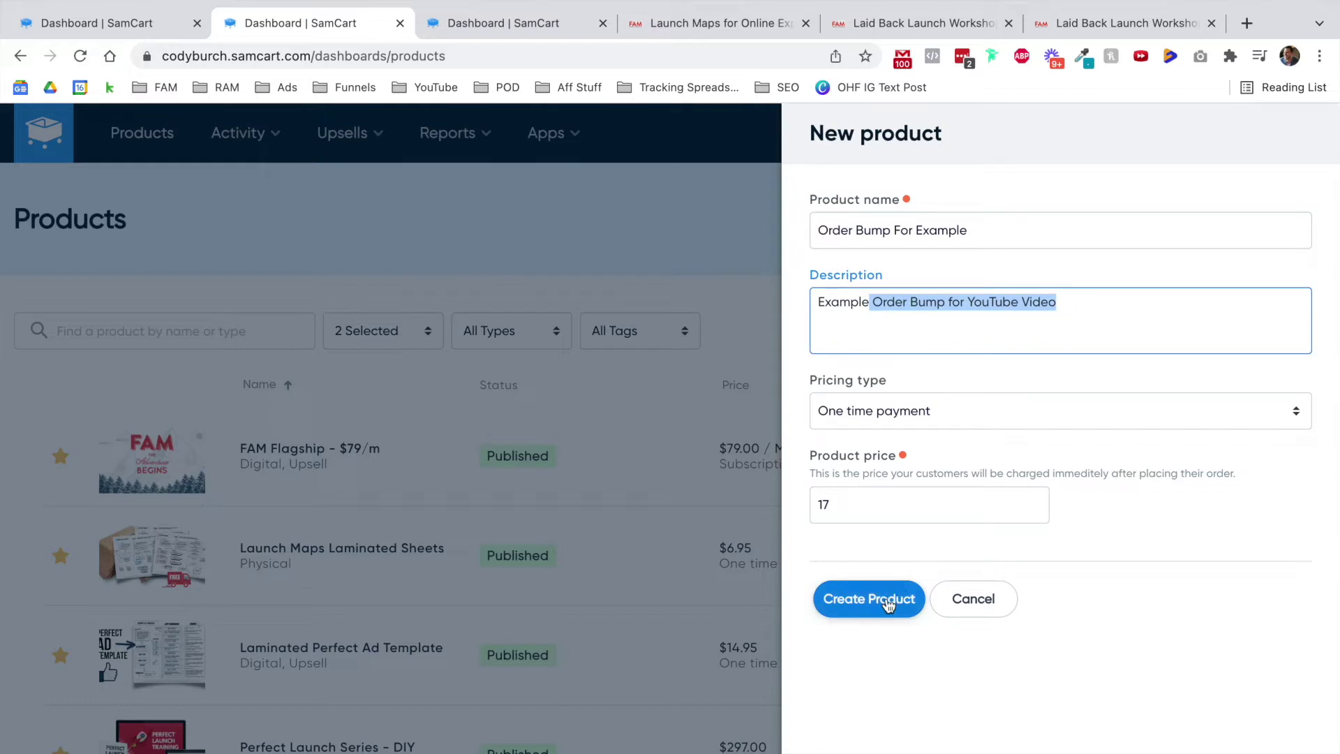
left_click(896, 601)
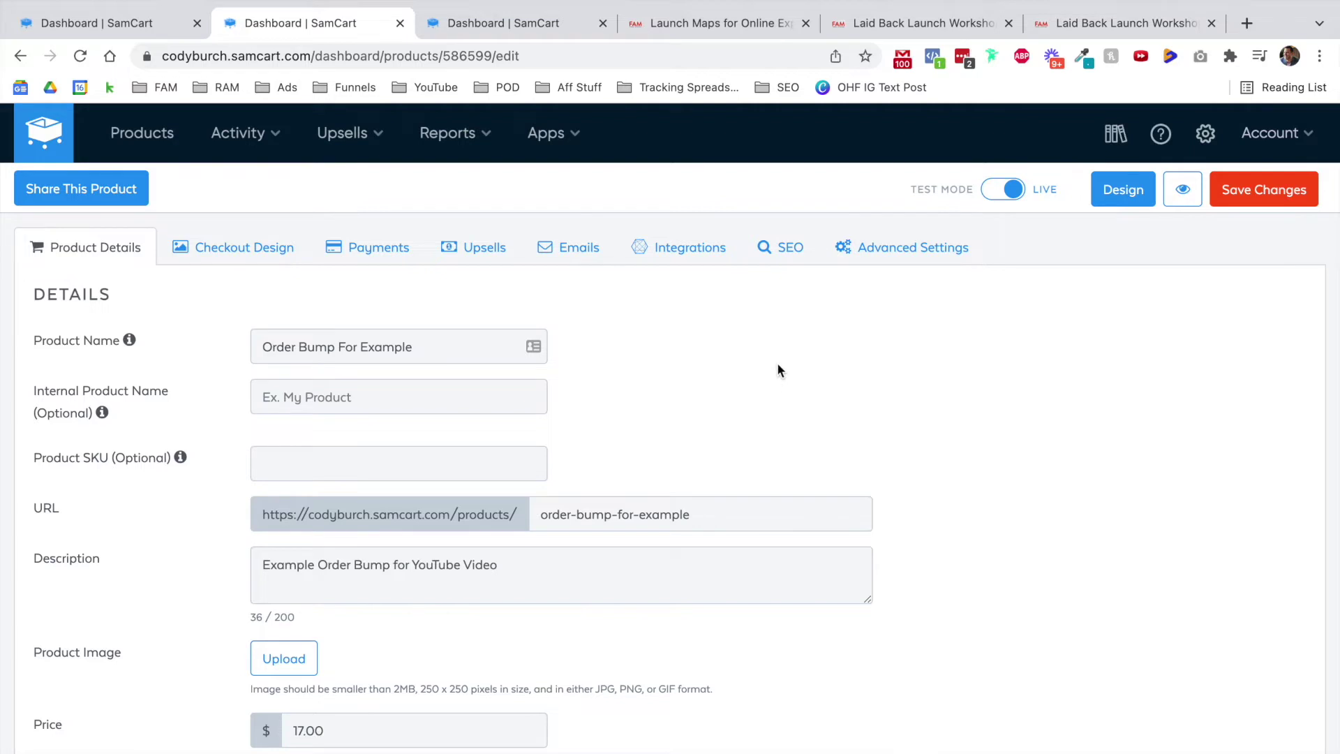
left_click(1264, 190)
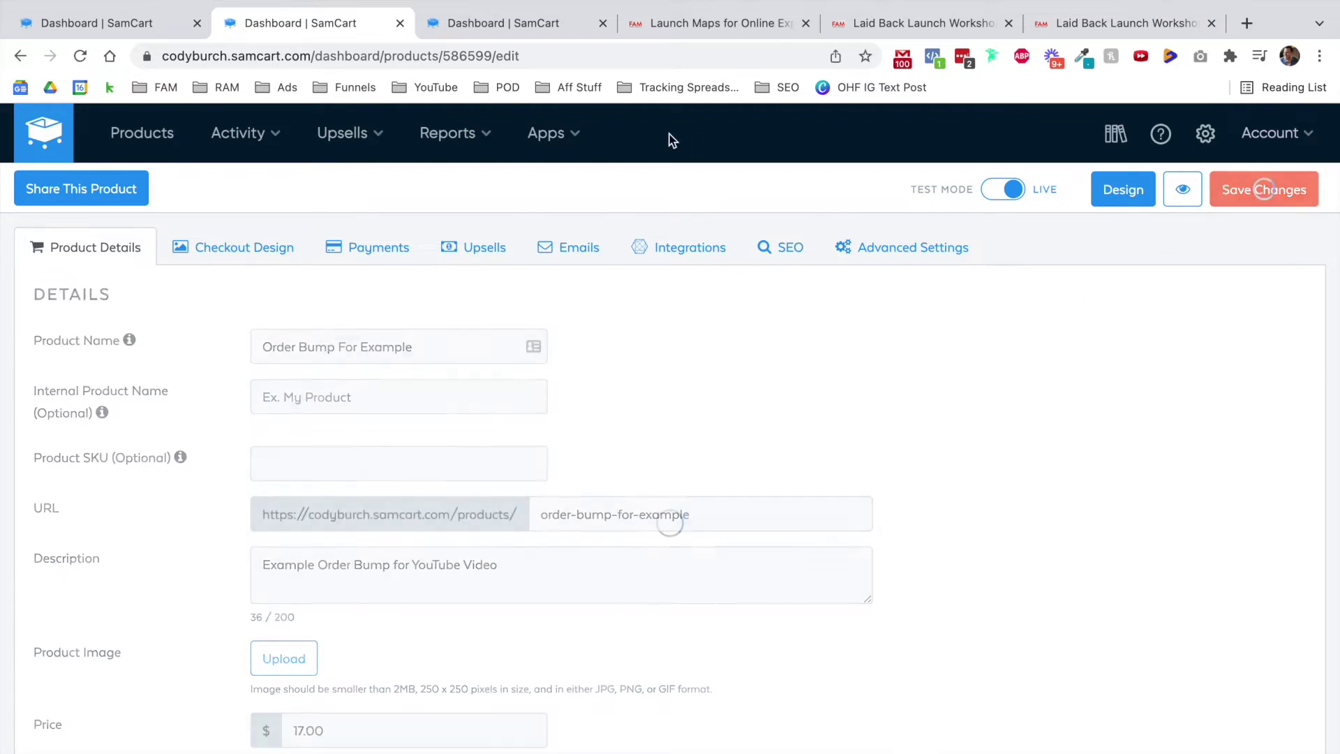
left_click(518, 24)
left_click(123, 133)
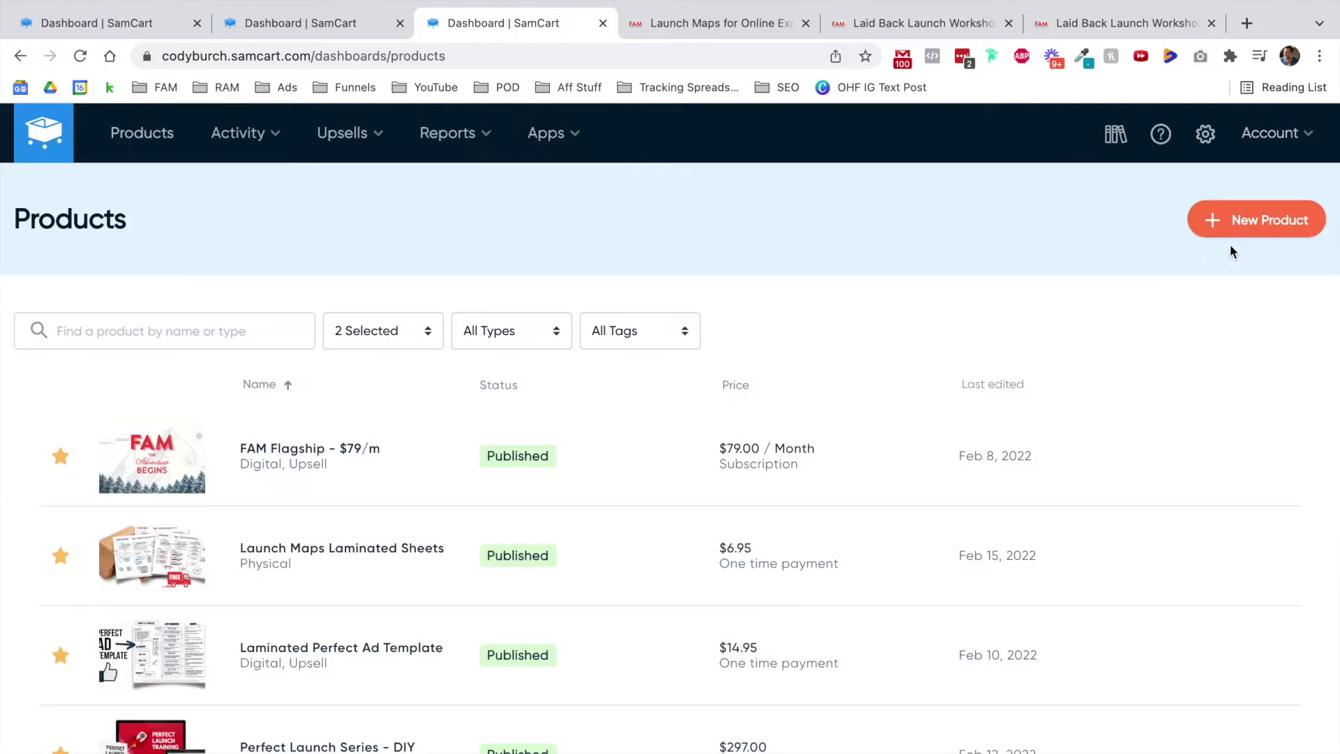
- Create the product 'Example OTO for YouTube', described 'Example OTO for YouTube Video', priced $67.00
left_click(1224, 218)
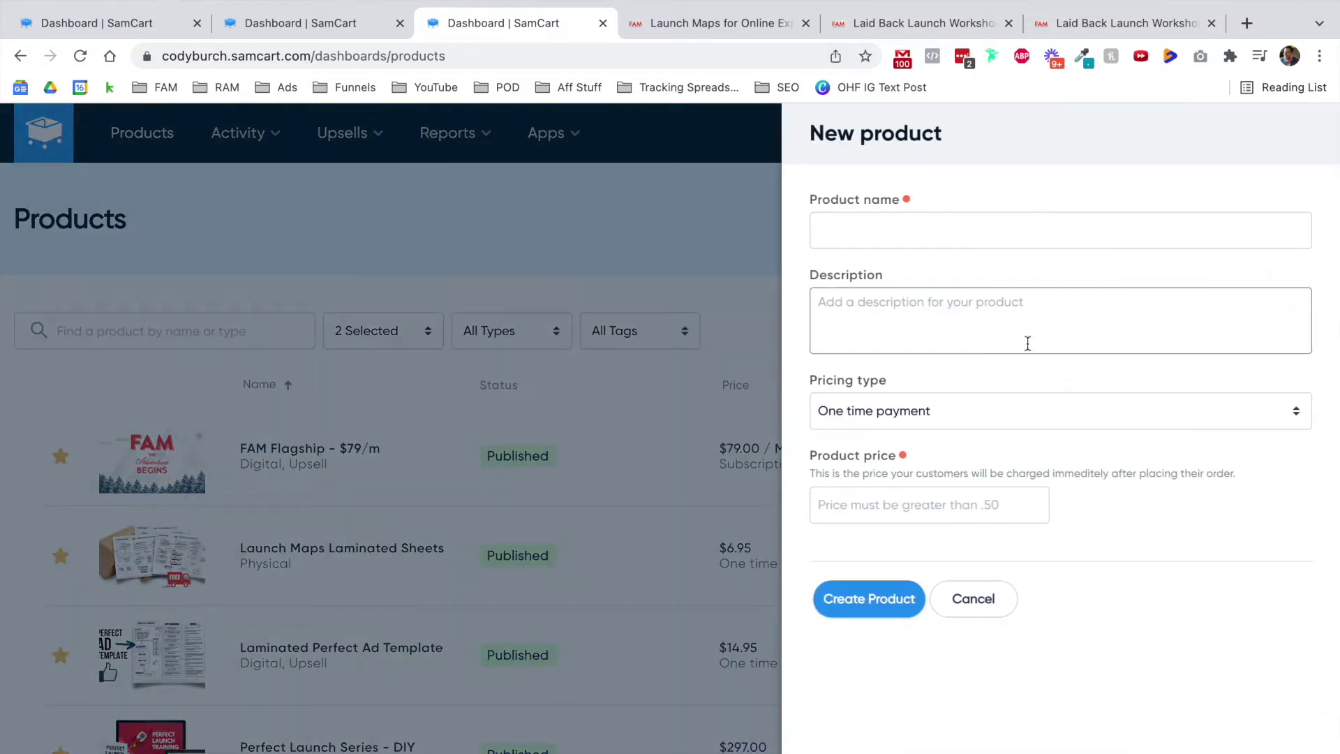
left_click(961, 229)
type("Example OTO")
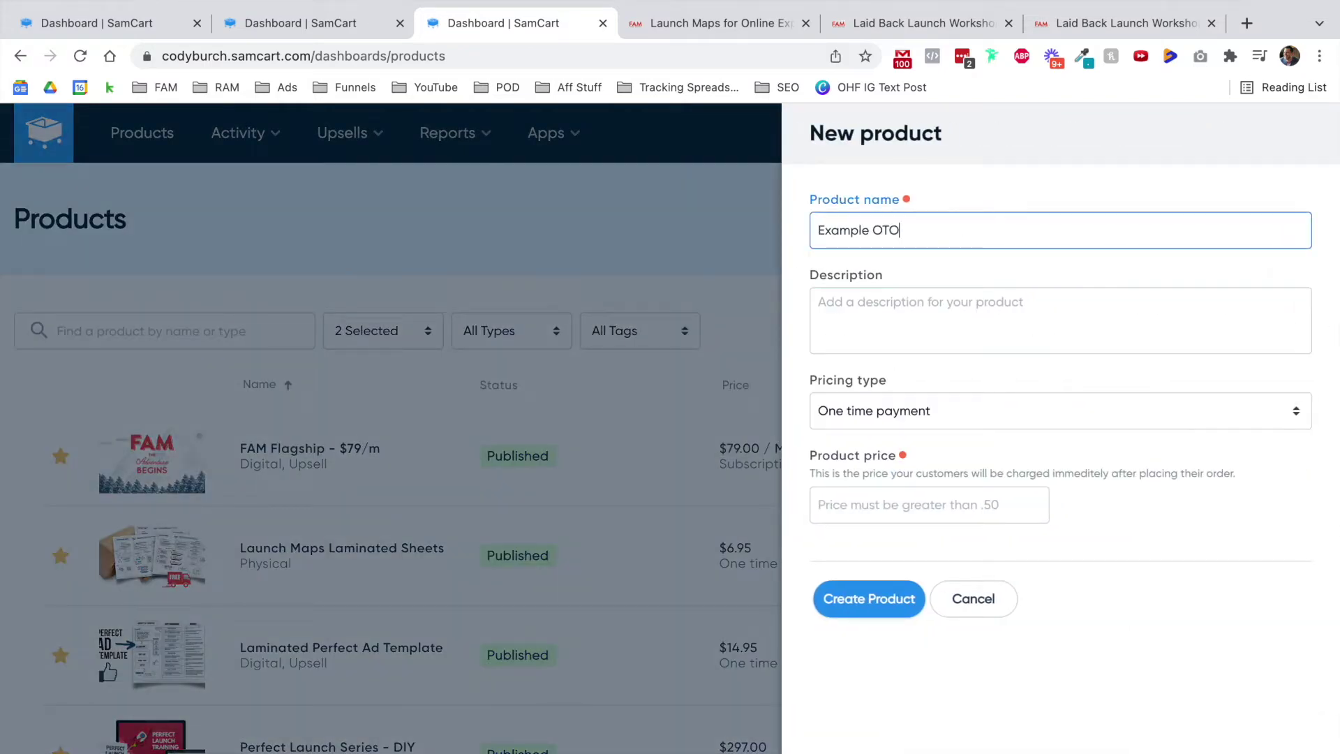
type(" for YouTube")
key("Tab")
type("Example OTO for YouTube Video")
left_click(899, 505)
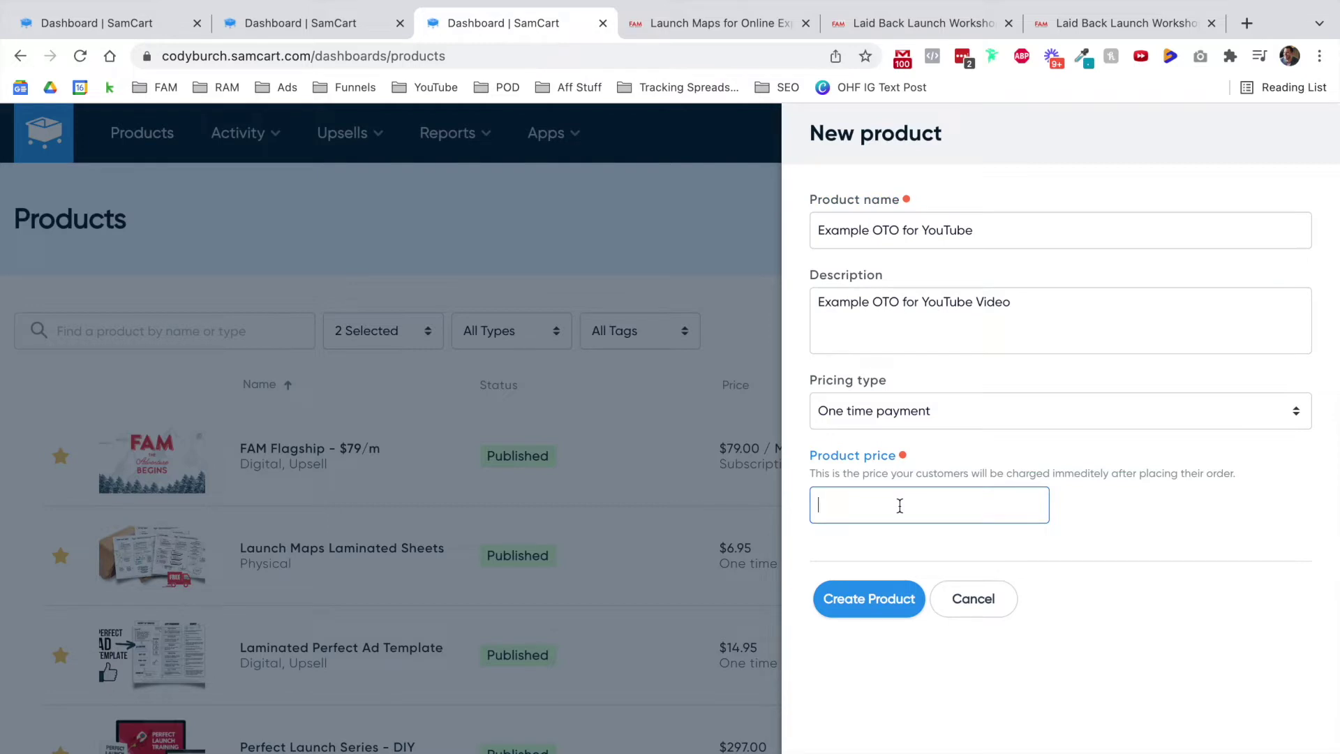
type("47")
key("Return")
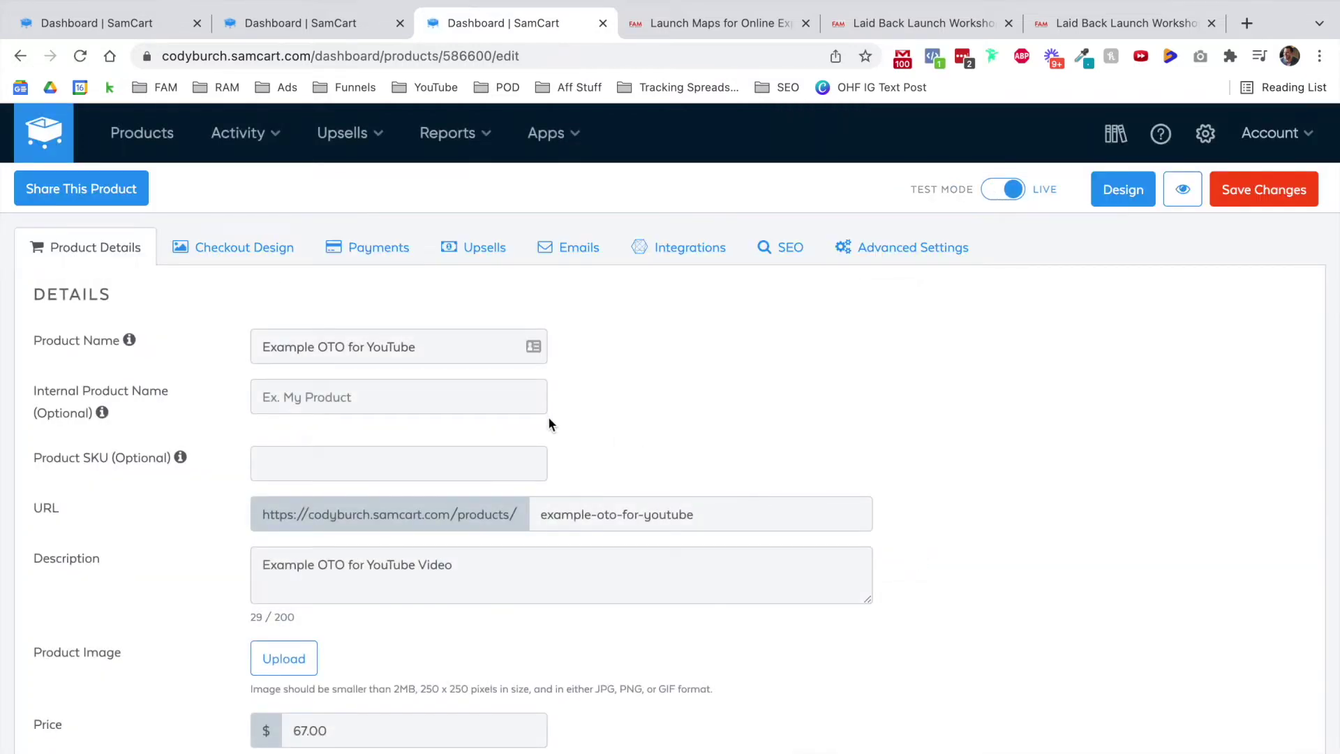
- Scroll through the new product's edit page, then switch to the first product's settings tab
scroll(383, 481, "down", 5)
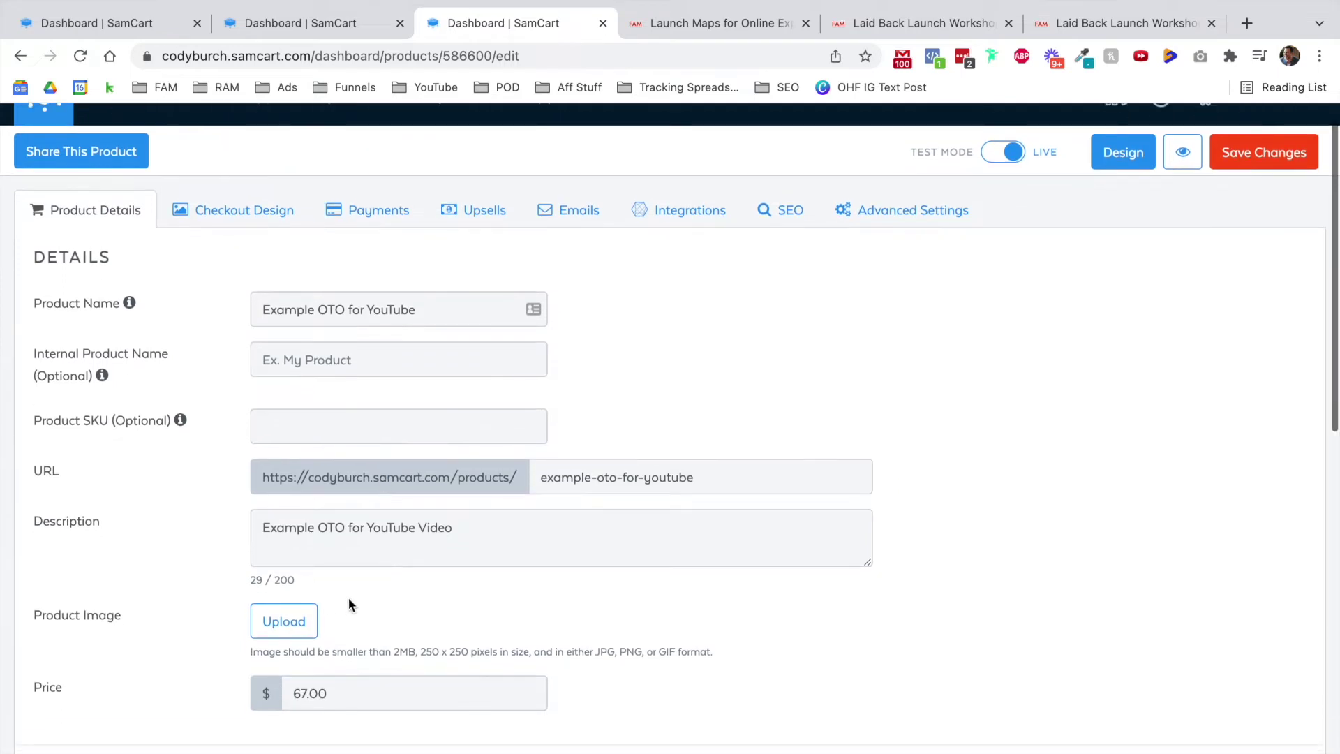
scroll(354, 590, "down", 3)
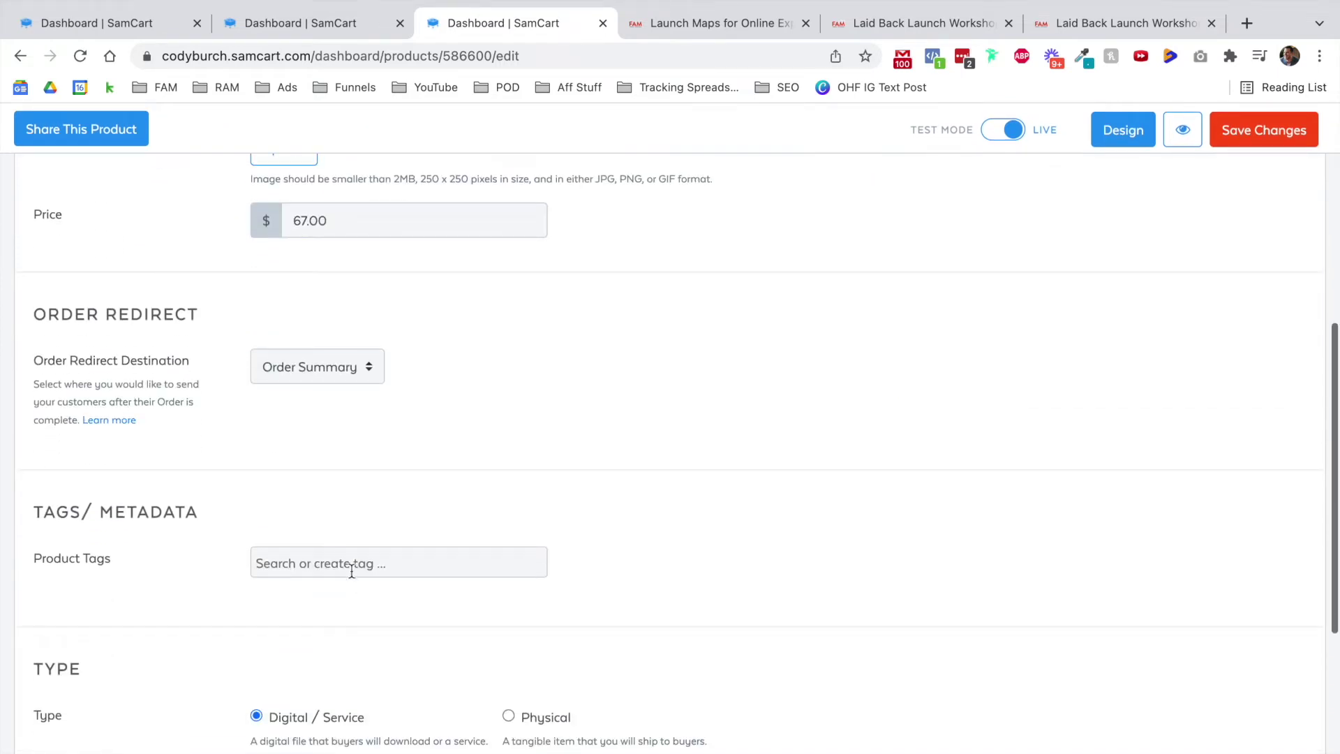
scroll(312, 556, "down", 4)
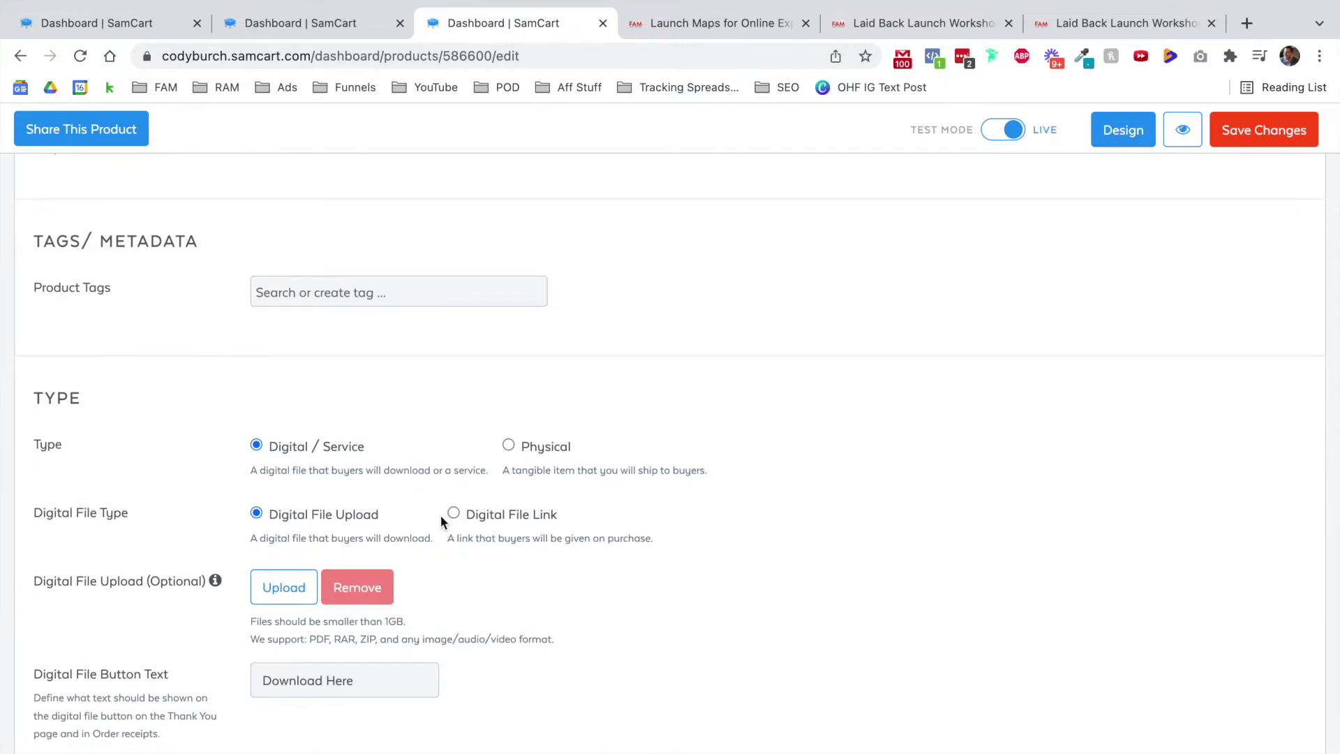
scroll(441, 515, "down", 3)
scroll(413, 531, "up", 4)
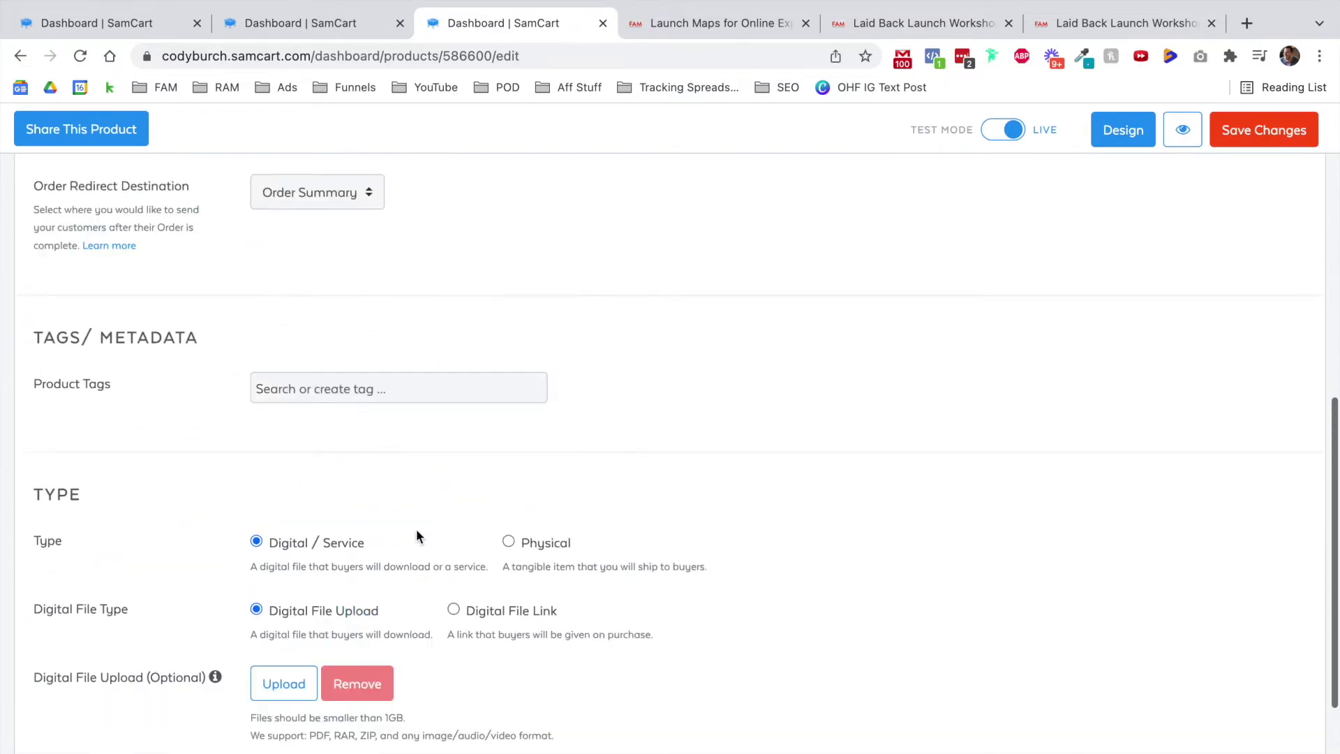
scroll(417, 536, "up", 15)
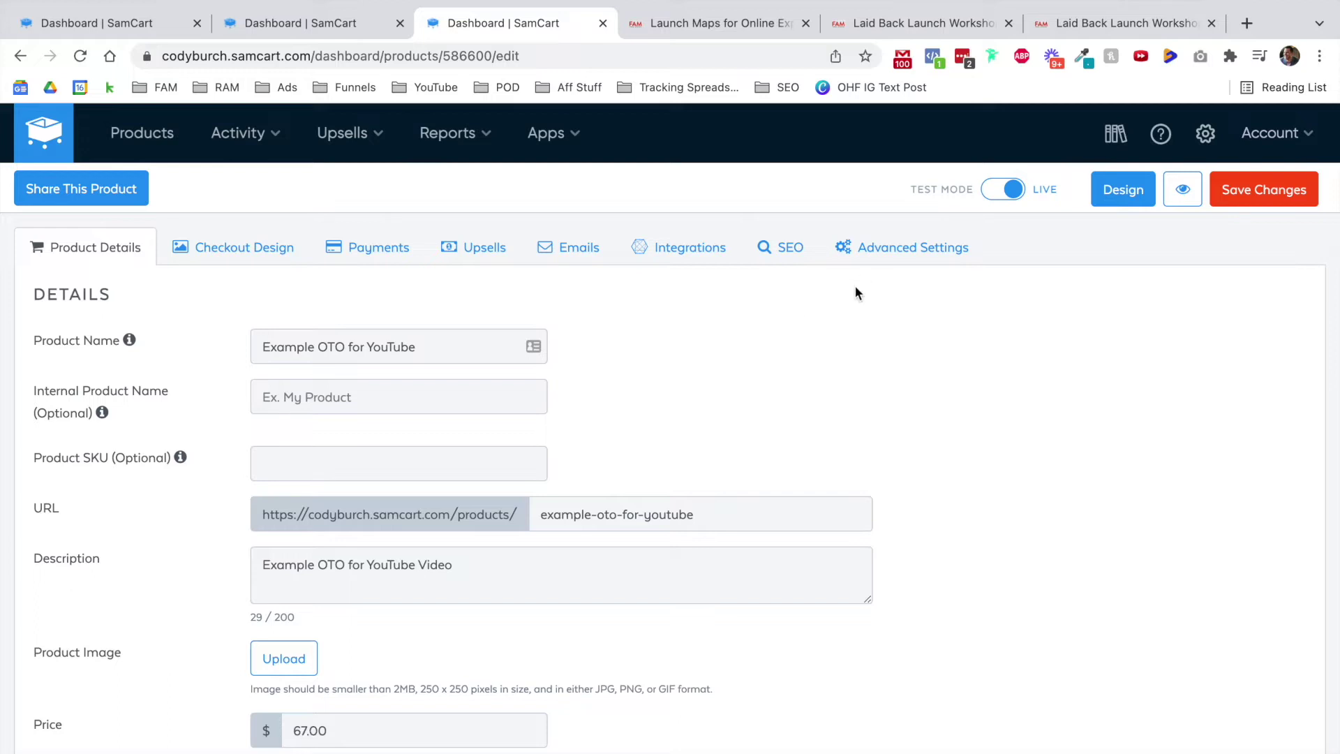
left_click(116, 21)
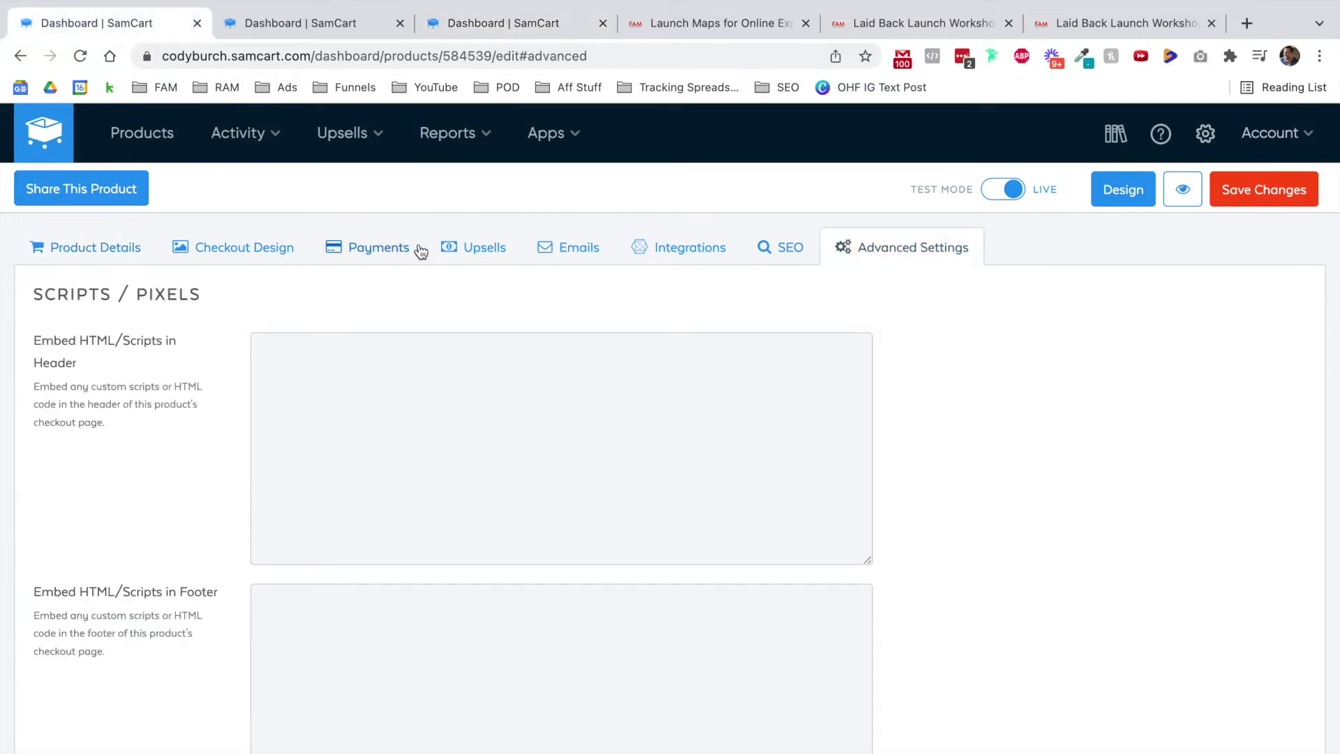
left_click(459, 248)
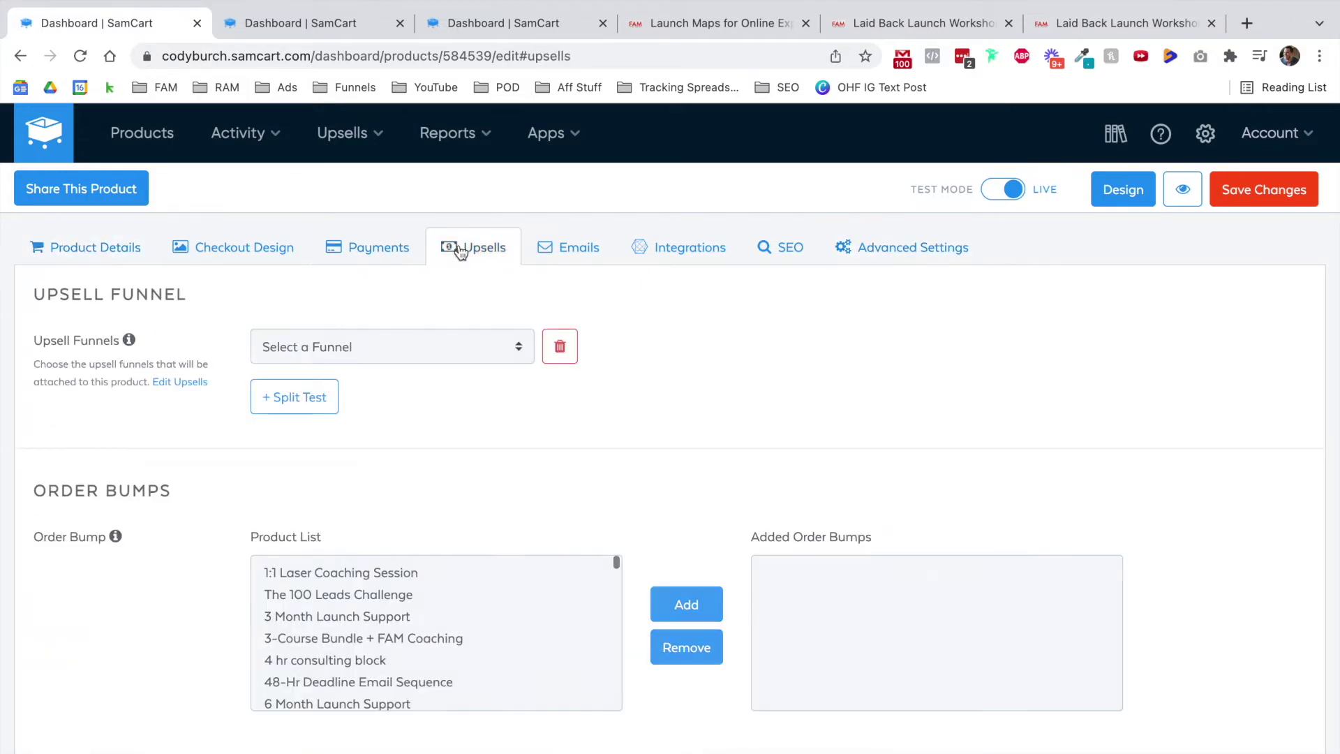
left_click(295, 20)
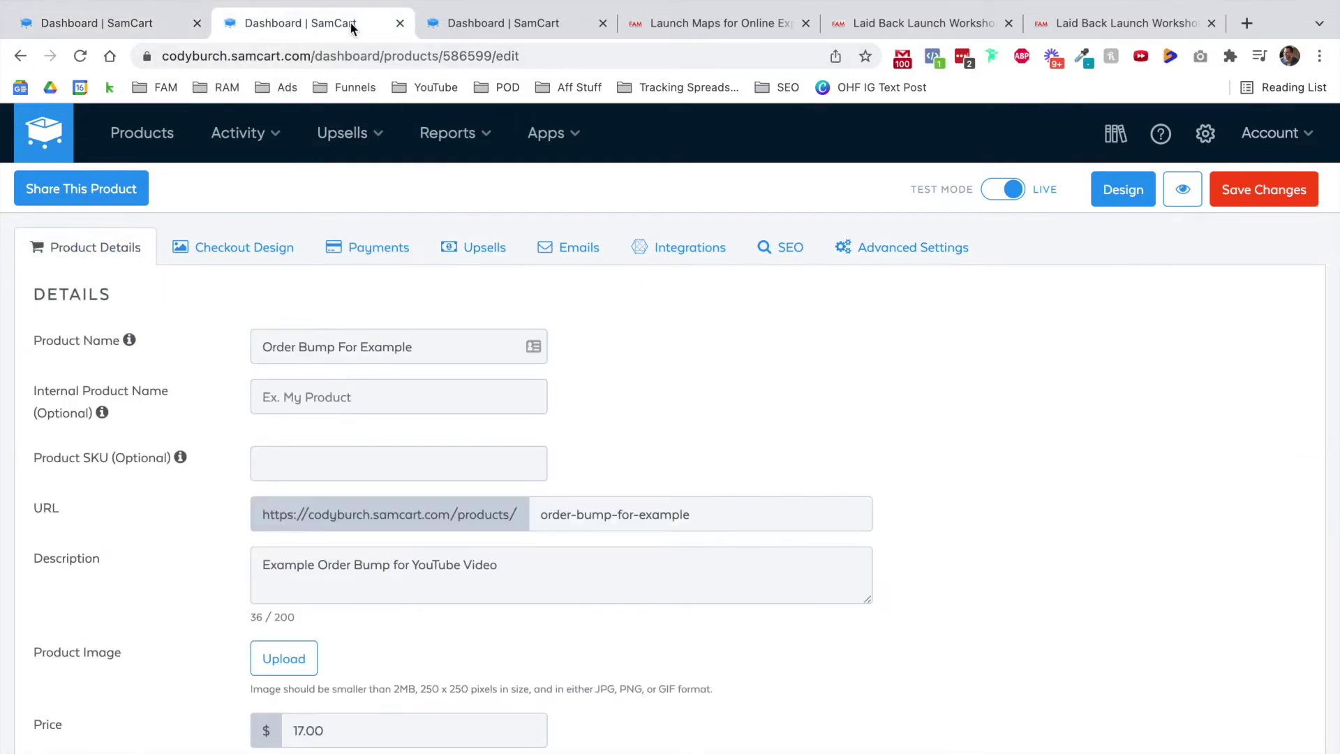
left_click(518, 25)
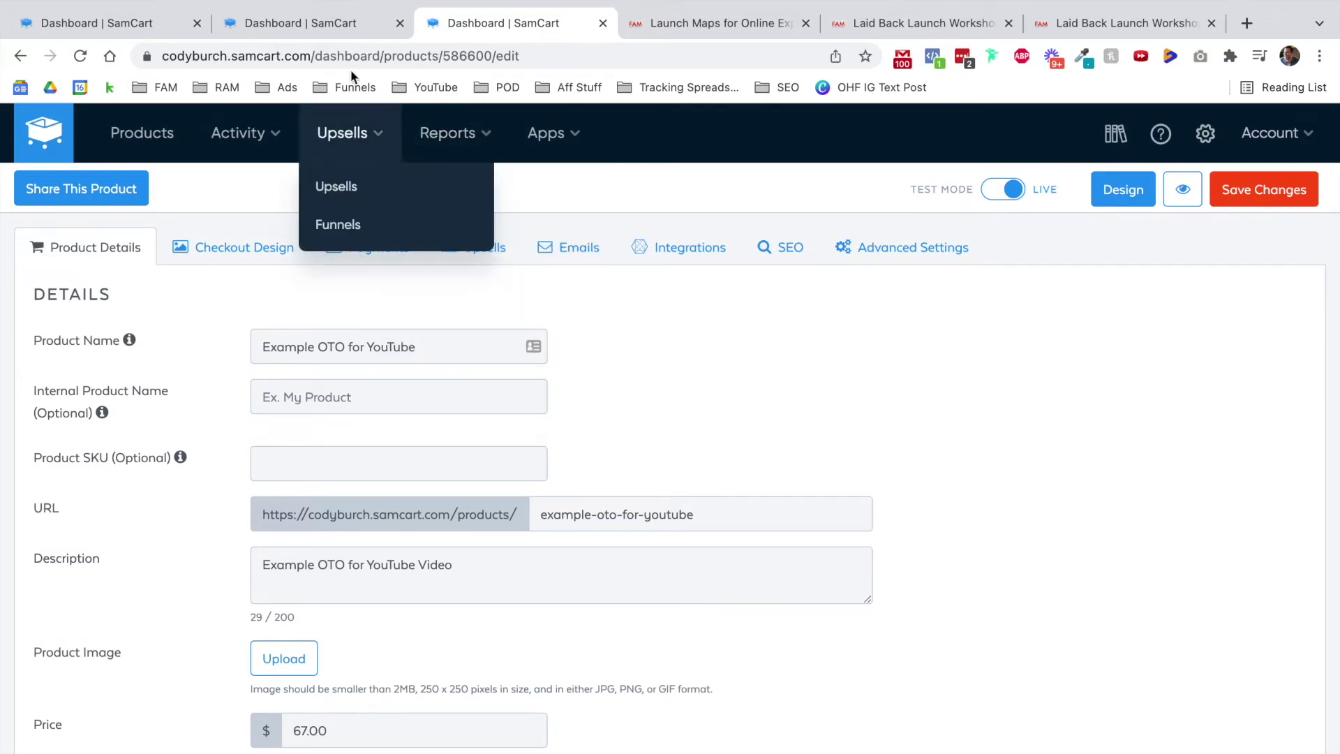
- Start a new upsell named 'Order Bump Example'
left_click(331, 23)
mouse_move(340, 139)
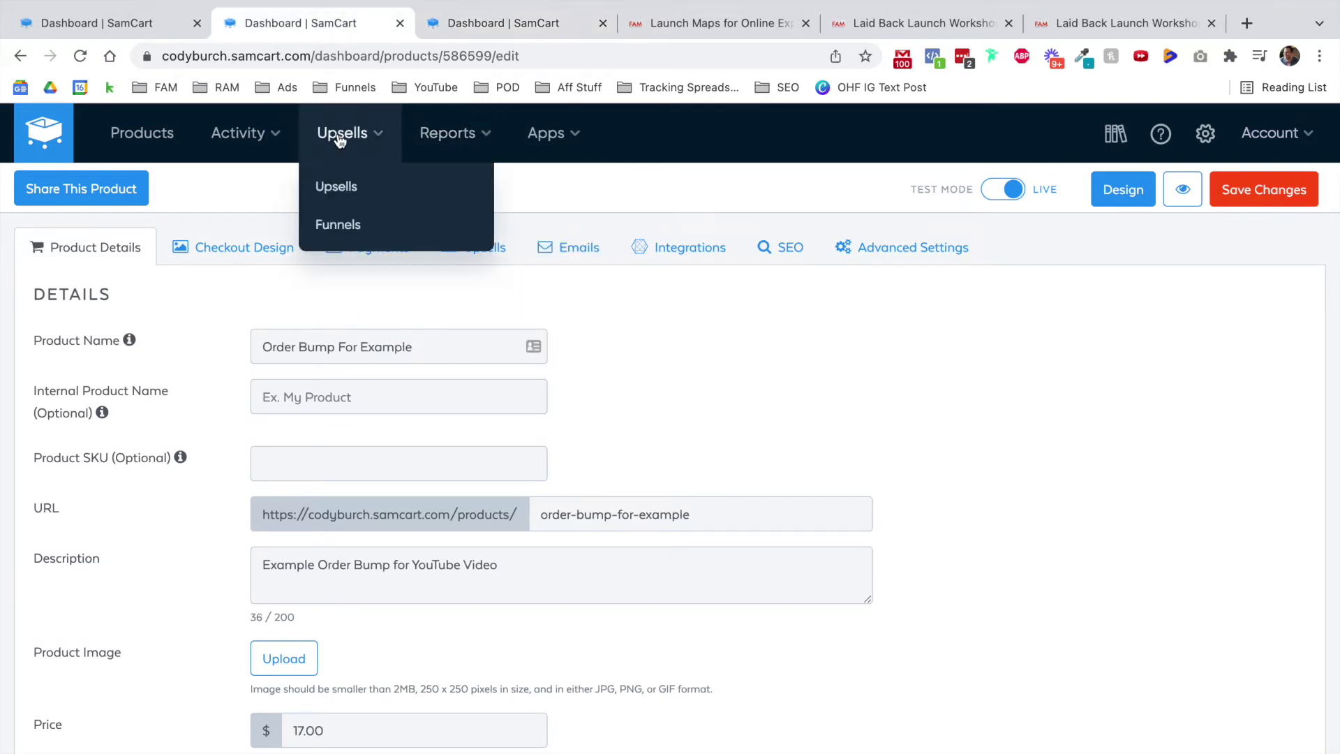
left_click(338, 190)
left_click(64, 189)
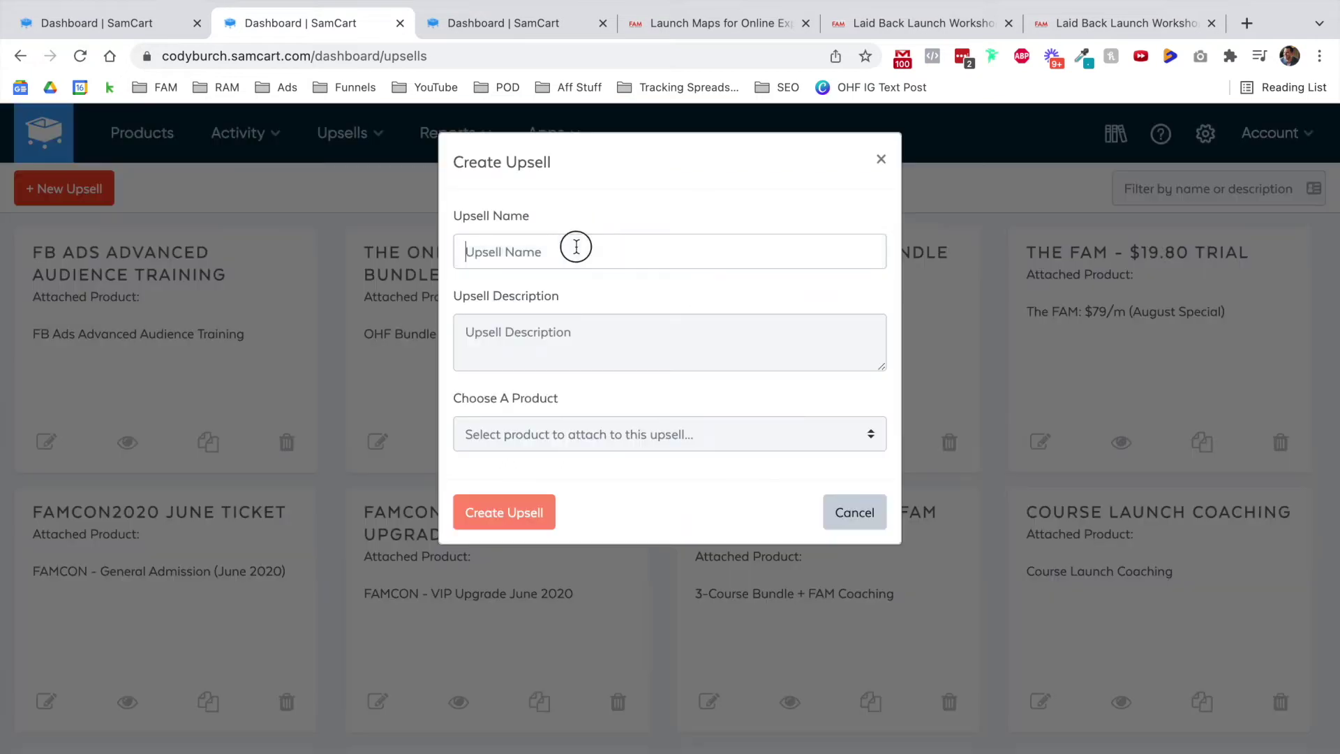
left_click(577, 250)
type("Order Bump Example")
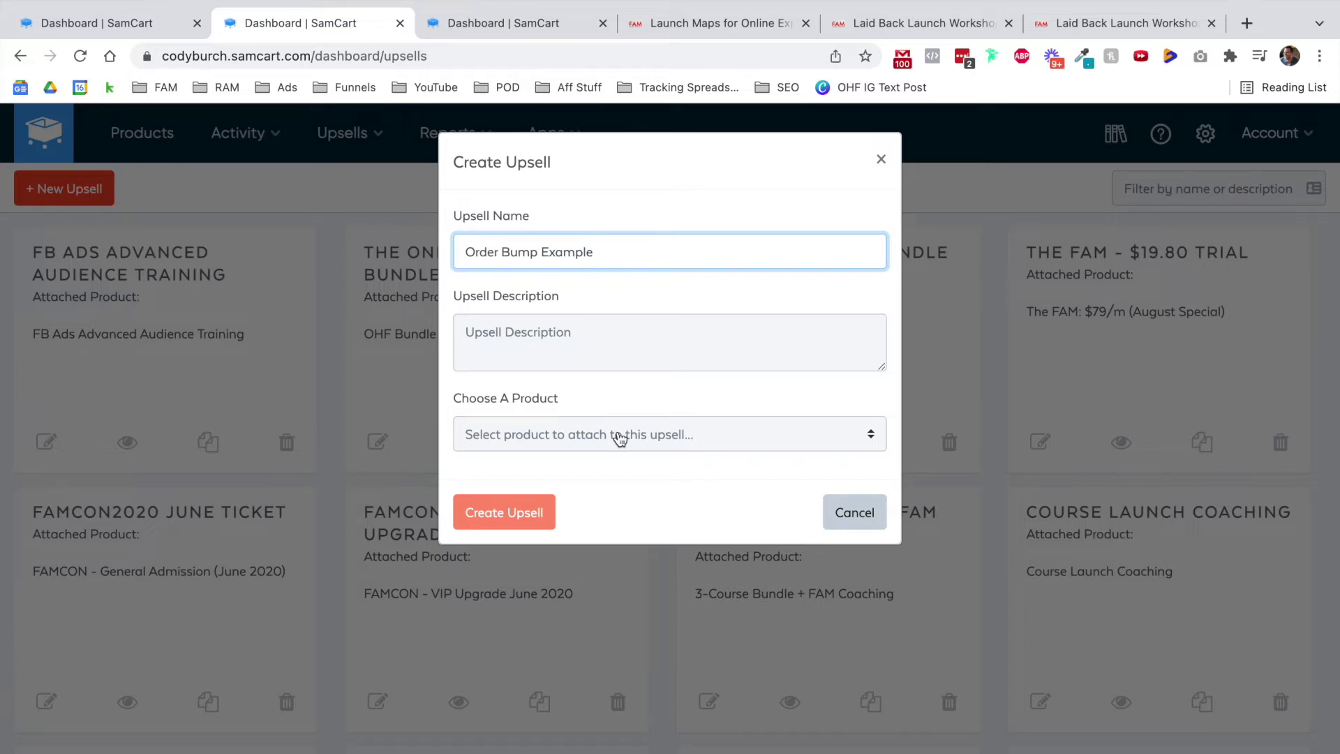
- Attach the Order Bump For Example product and create the upsell
left_click(620, 438)
left_click(621, 432)
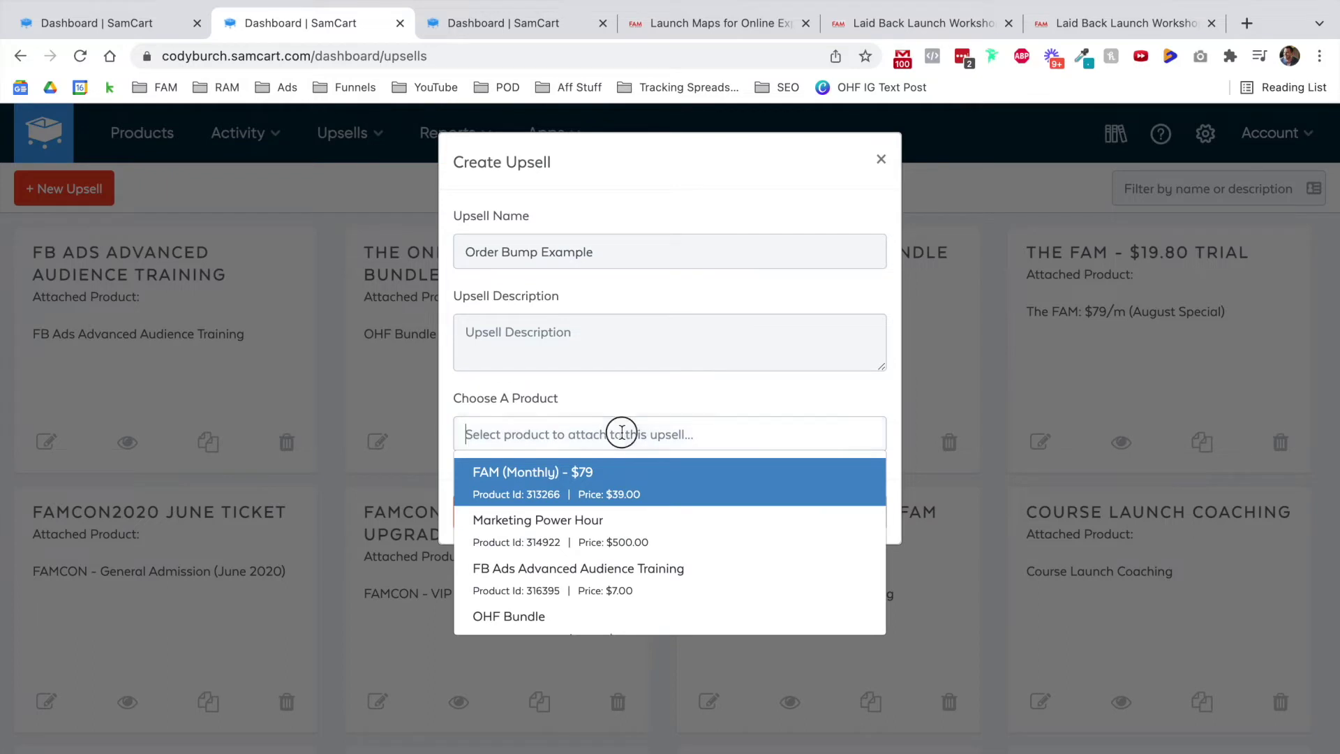
type("example")
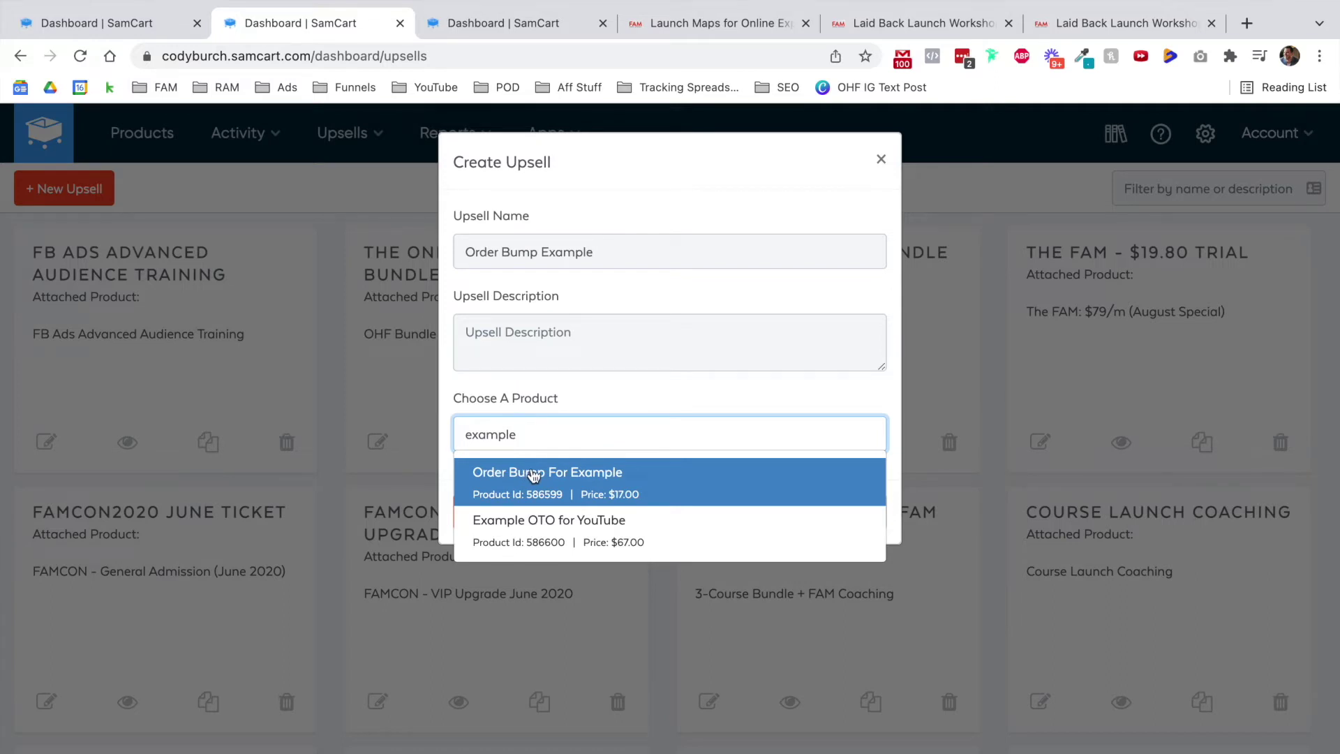
left_click(563, 475)
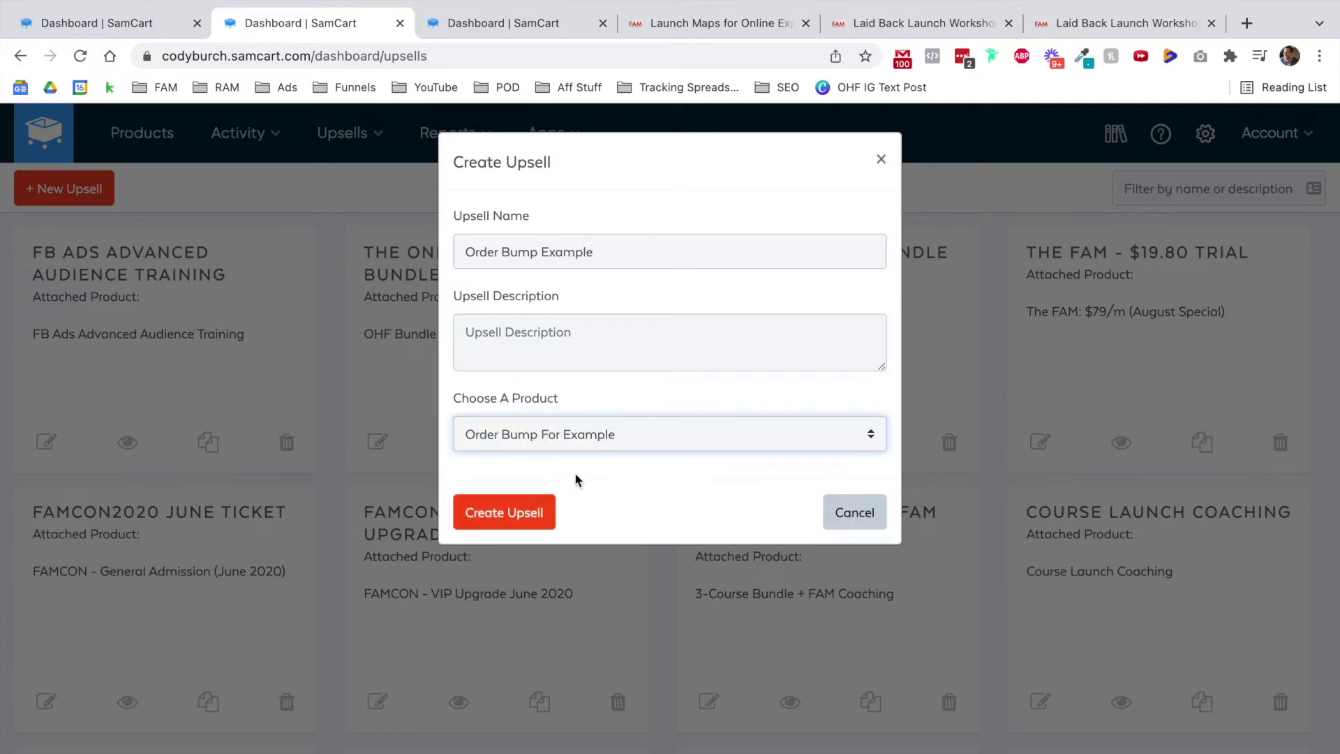
left_click(532, 513)
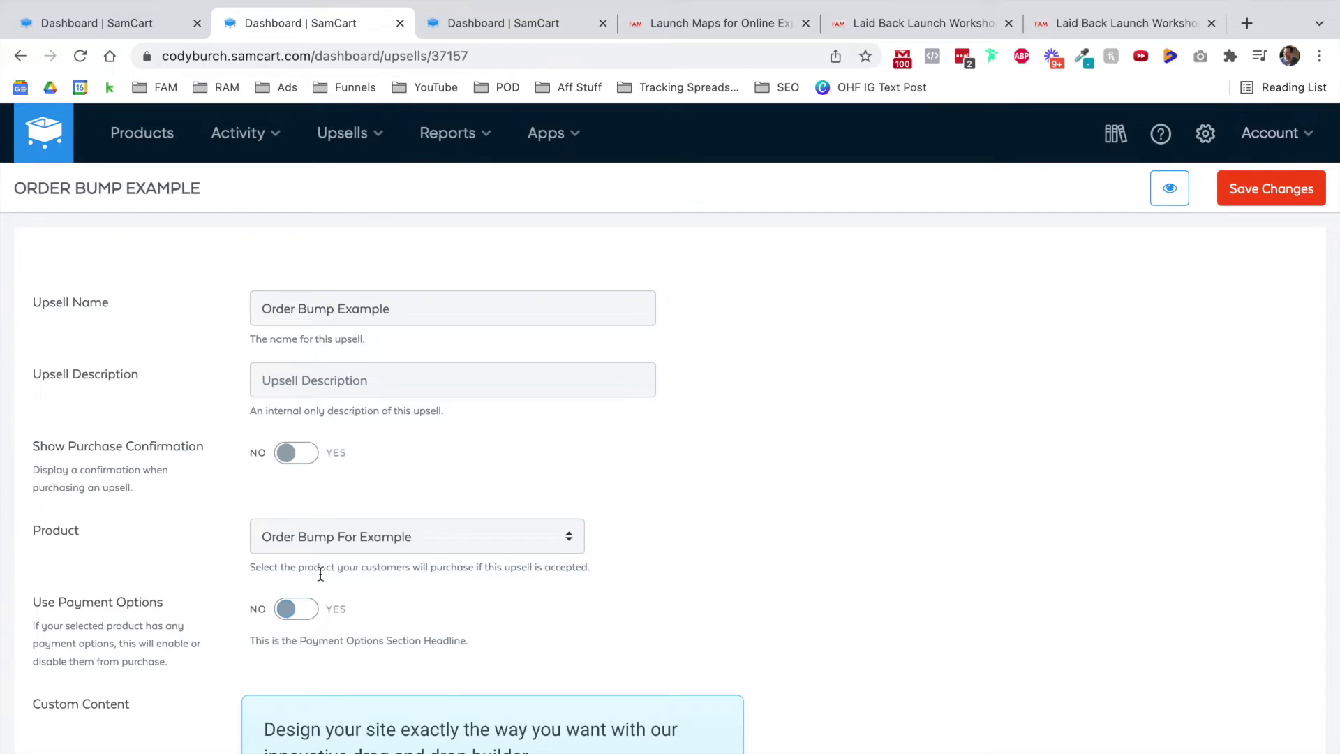
scroll(349, 576, "down", 2)
scroll(387, 684, "up", 2)
- Start a second new upsell named 'Example OTO for YouTube'
key("ctrl+Tab")
mouse_move(343, 137)
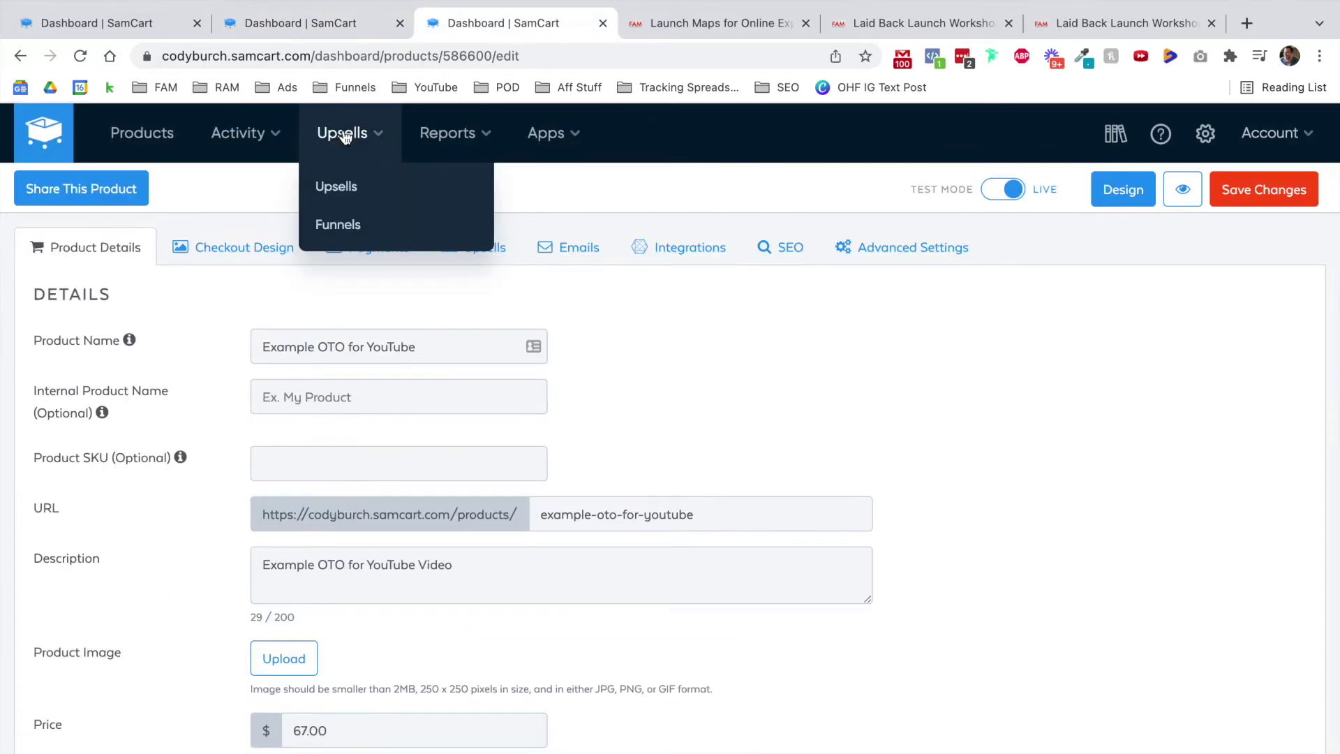
left_click(341, 192)
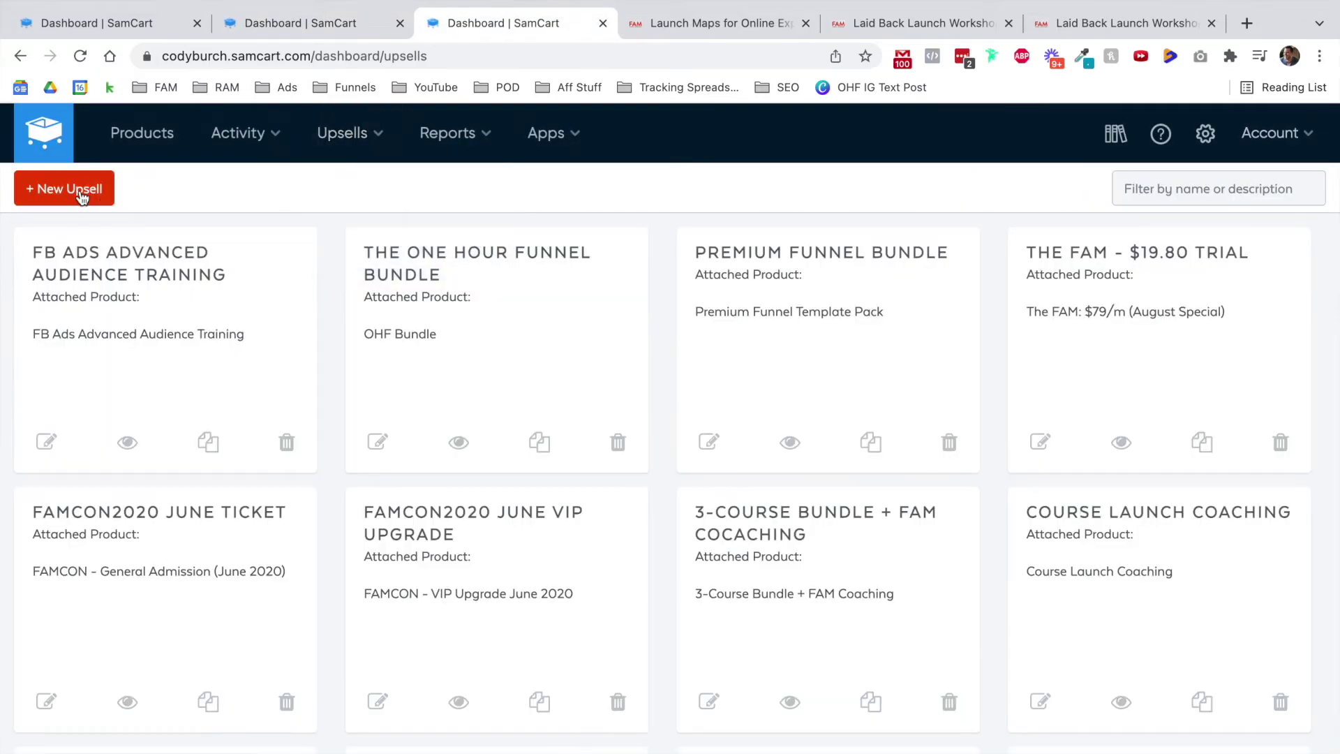
left_click(70, 190)
left_click(517, 250)
type("Examp")
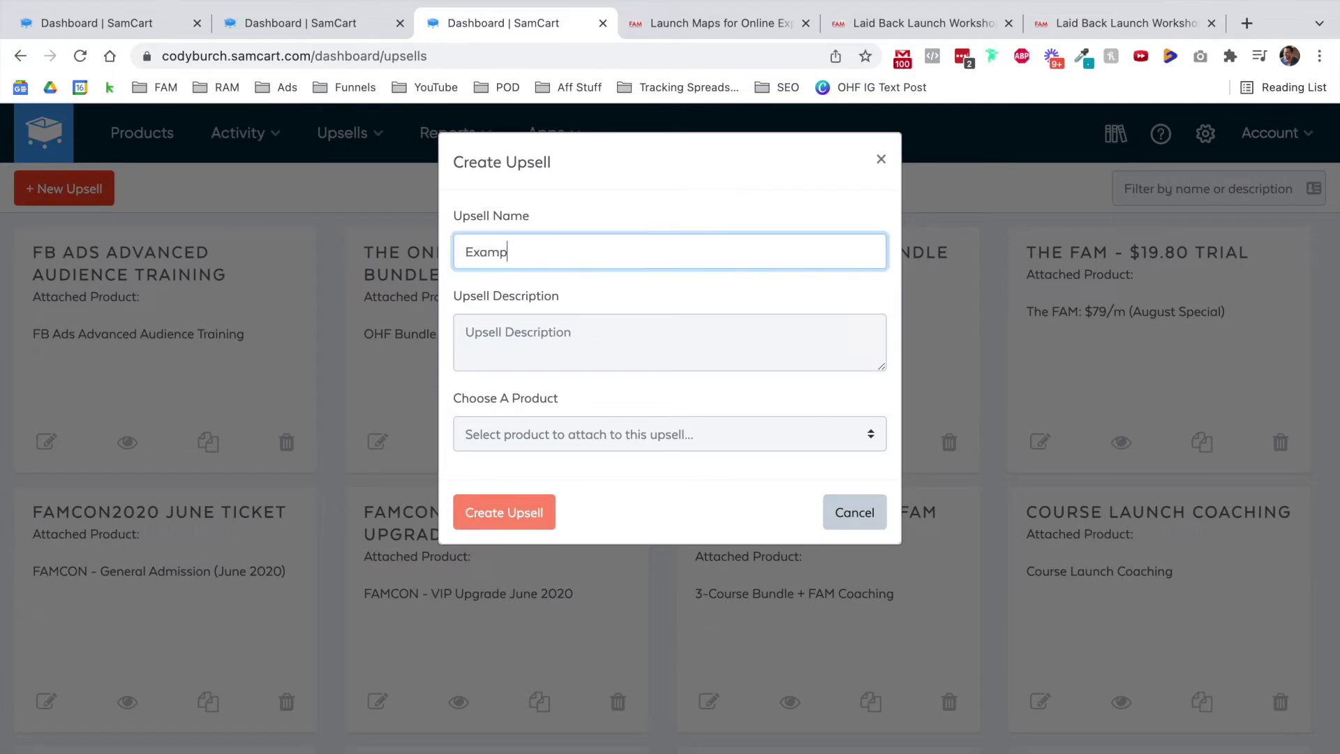
type("le OTO for YouTube")
key("Tab")
- Attach the Example OTO for YouTube product and create the upsell
left_click(652, 435)
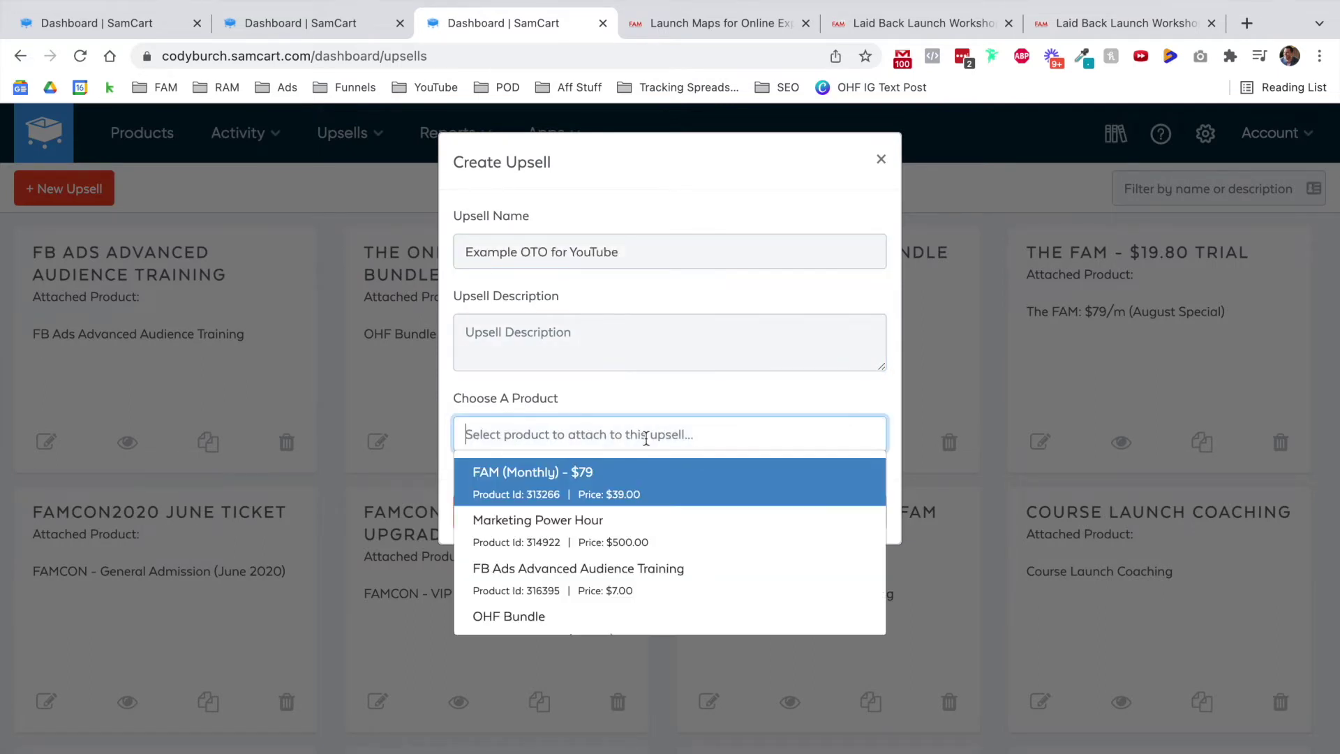
type("example")
left_click(623, 531)
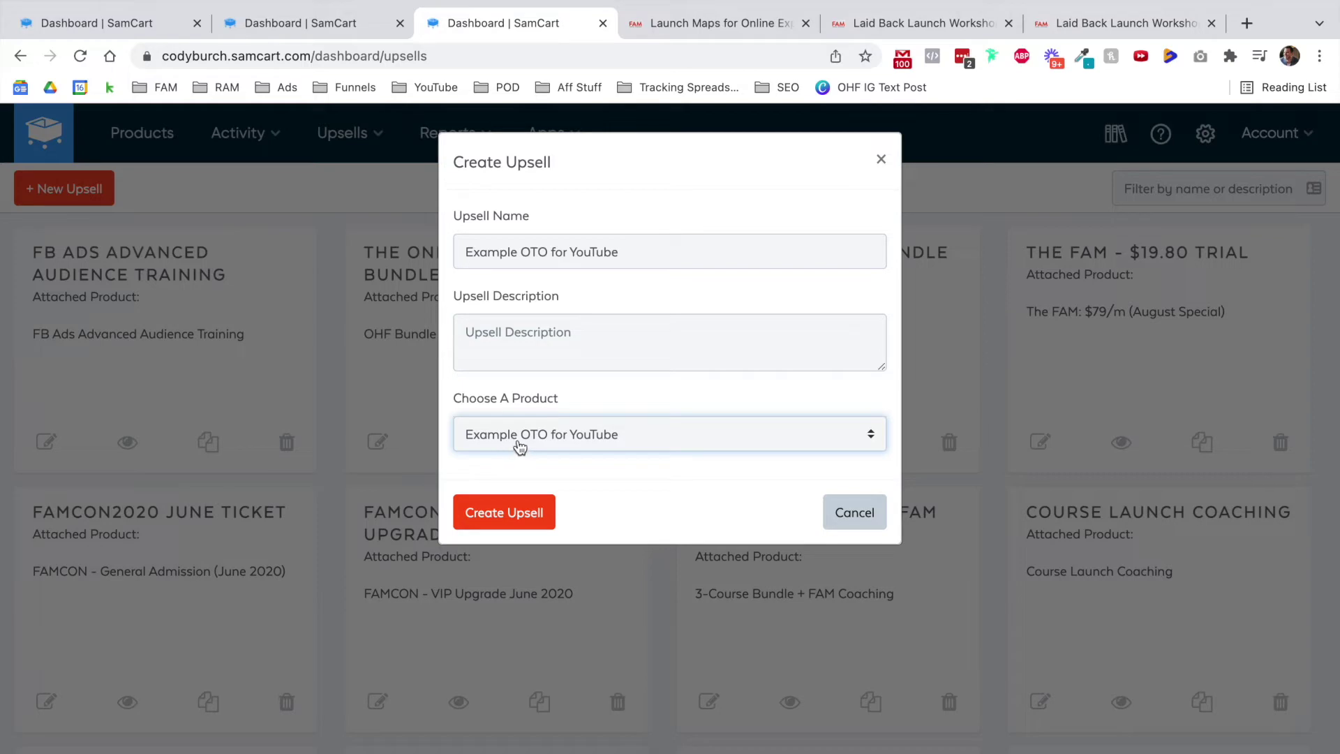
left_click_drag(473, 251, 609, 301)
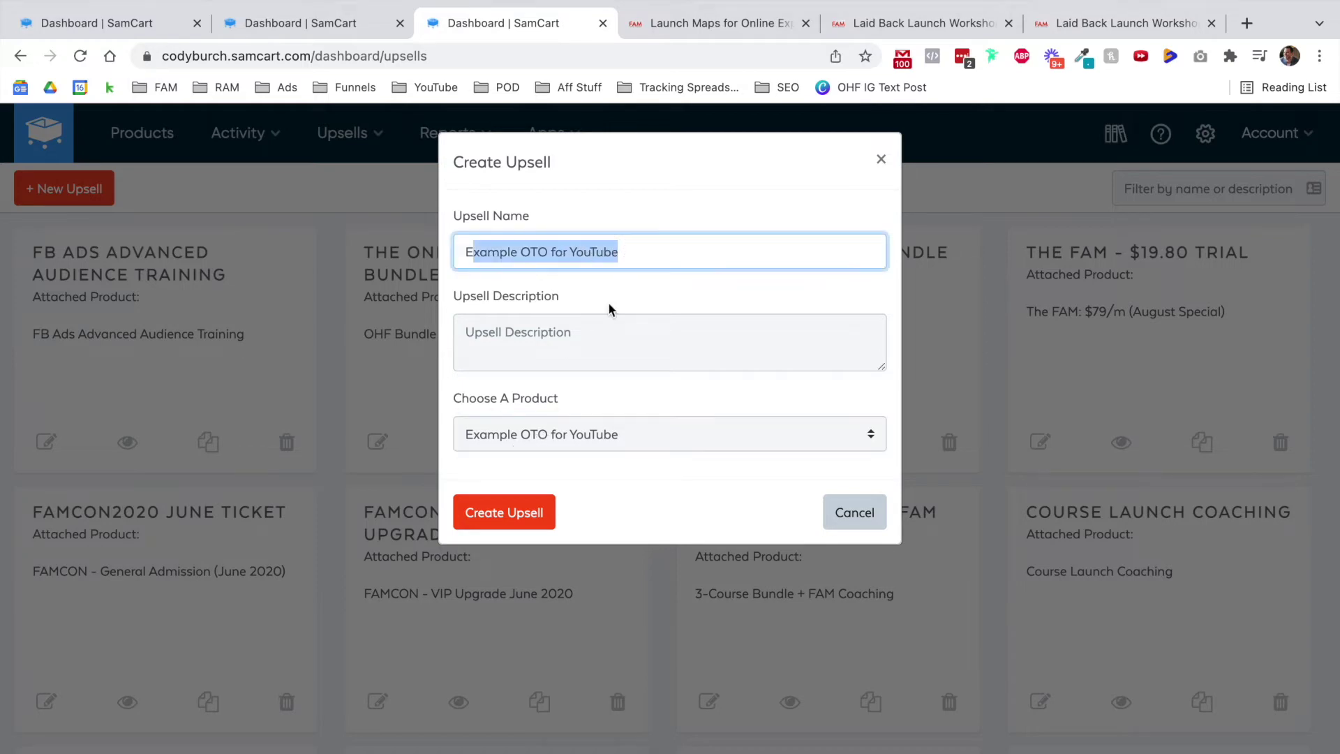
left_click(494, 523)
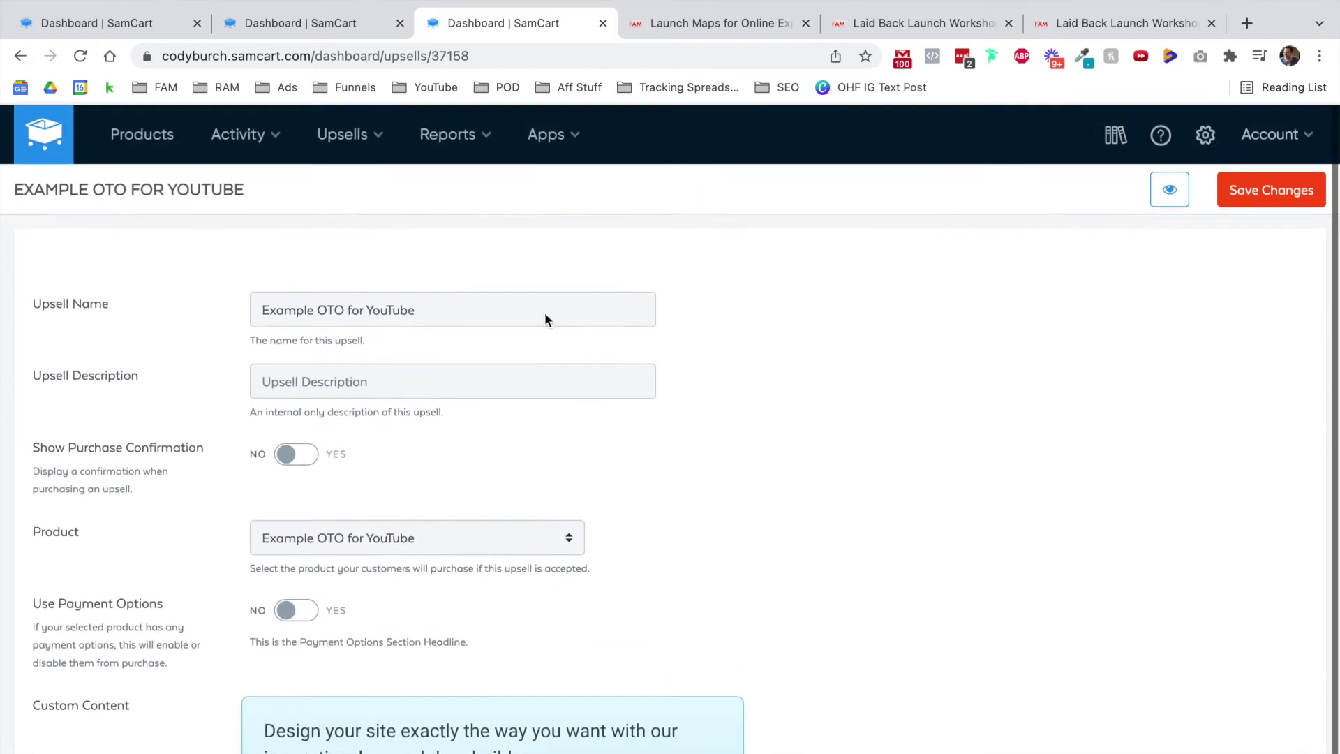
left_click(305, 25)
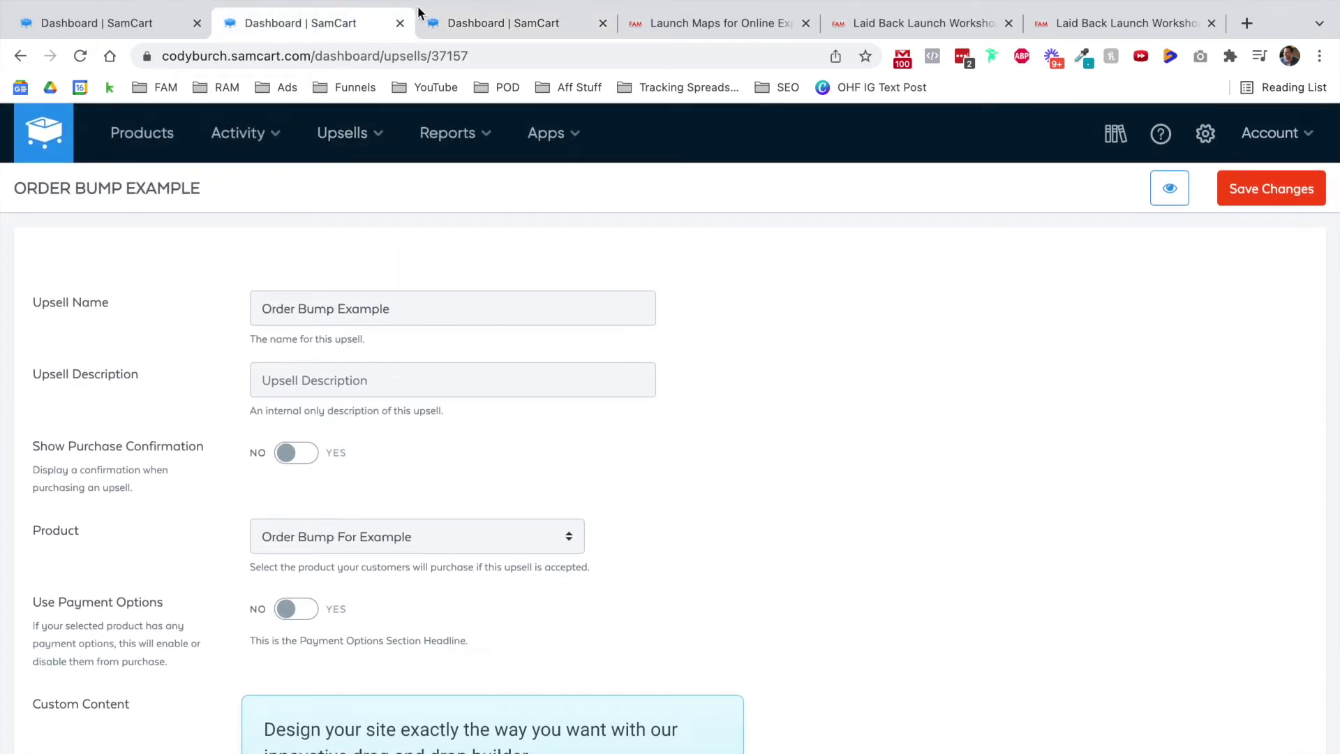
- On the product's Upsells tab, add Order Bump For Example as an order bump and save
left_click(452, 23)
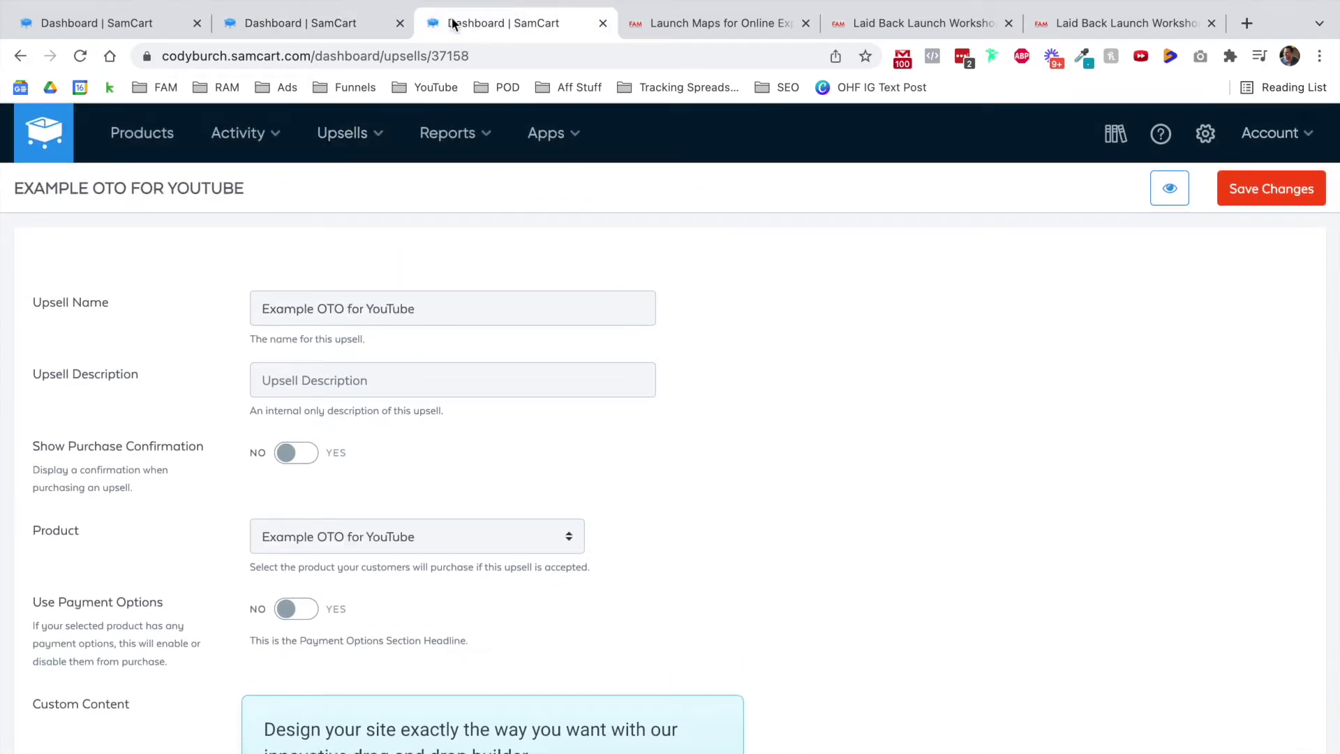
left_click(308, 21)
left_click(168, 25)
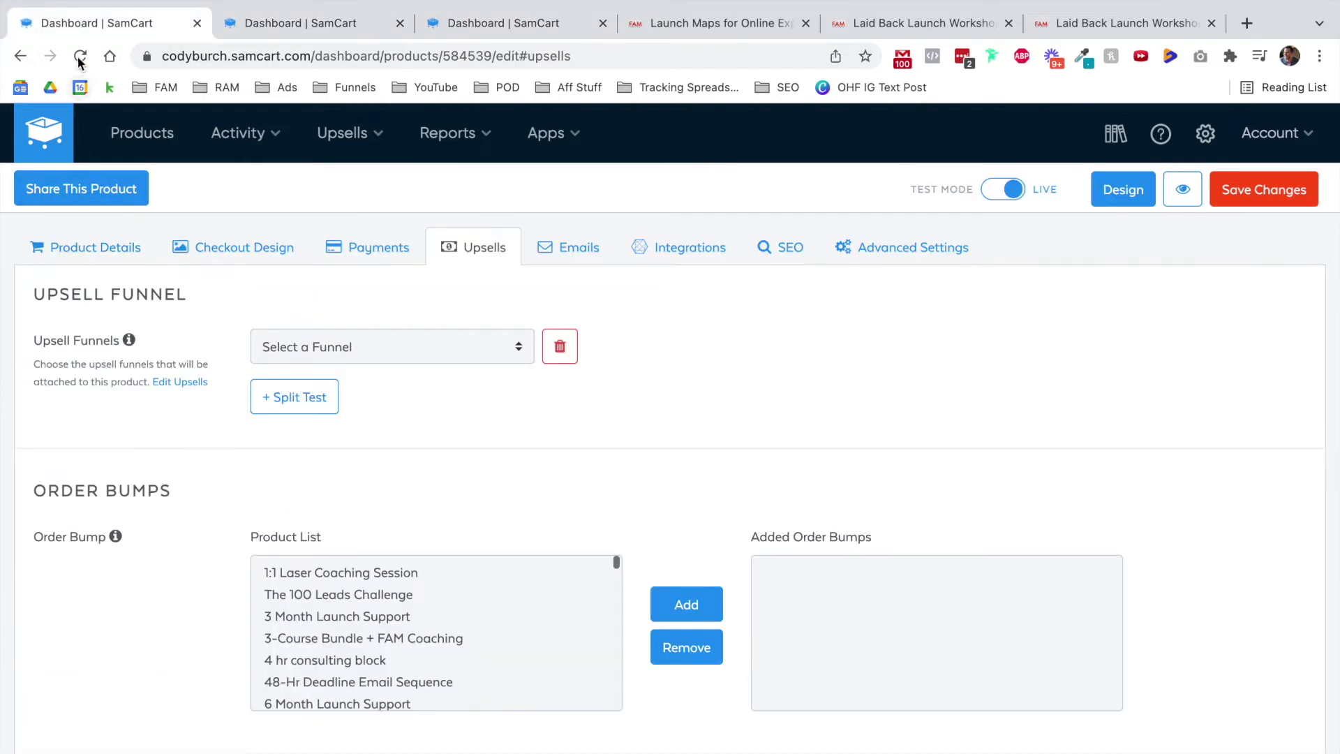
scroll(442, 612, "down", 1)
scroll(433, 621, "down", 10)
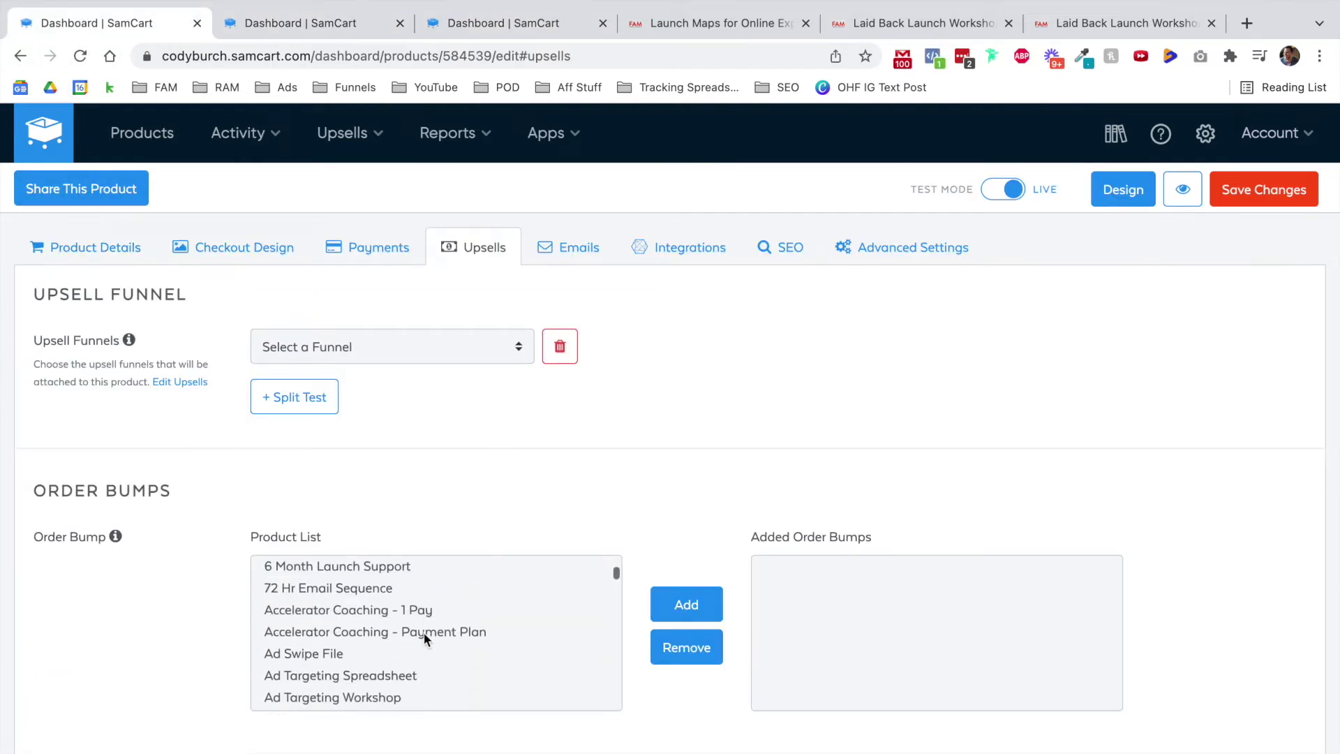
left_click(391, 619)
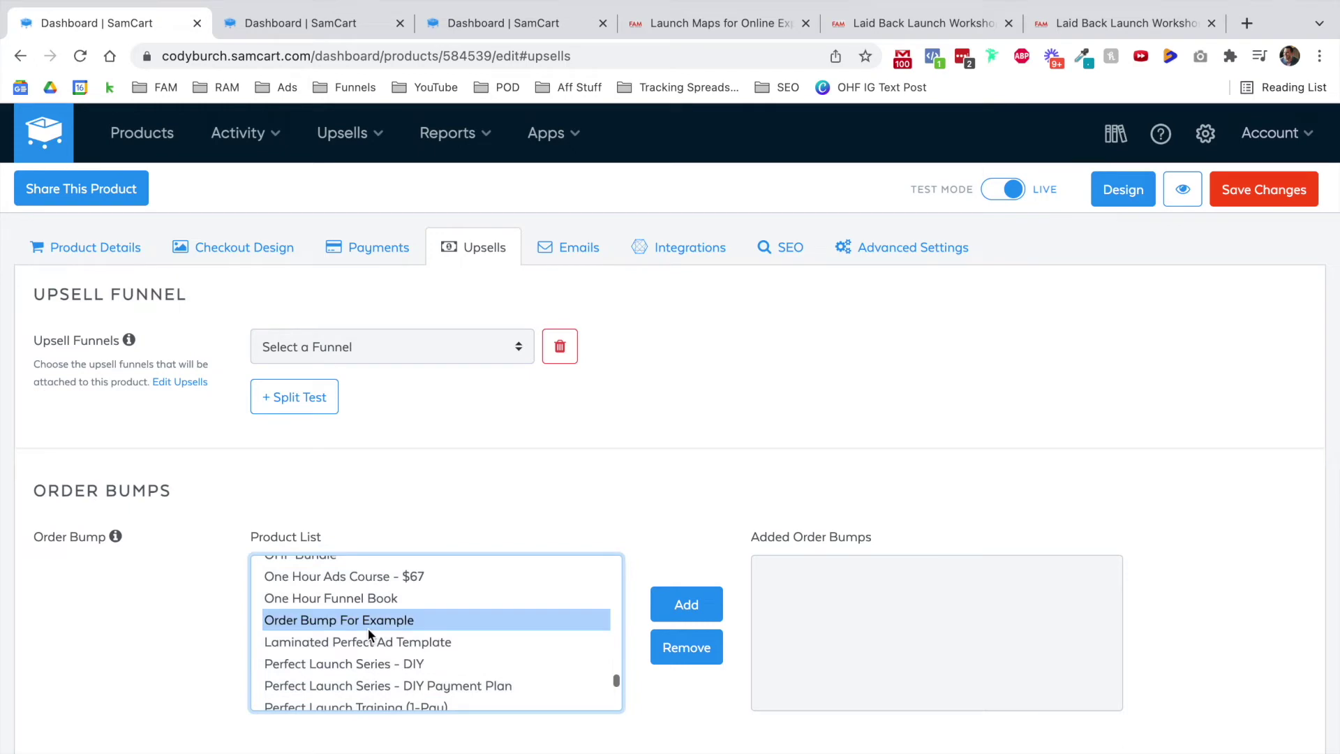
left_click(686, 604)
left_click(1264, 189)
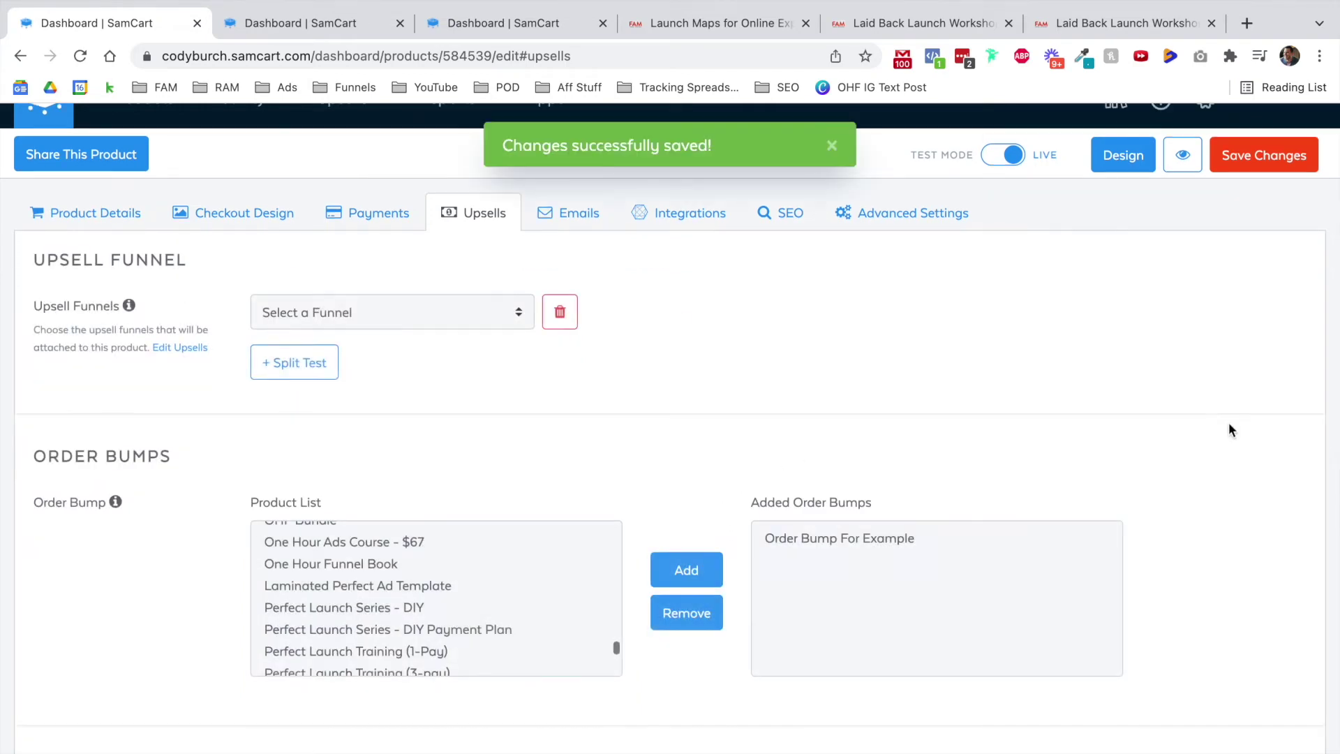
scroll(1215, 439, "down", 14)
- Apply the DEFAULT design template under Order Bump Design
scroll(1195, 447, "up", 8)
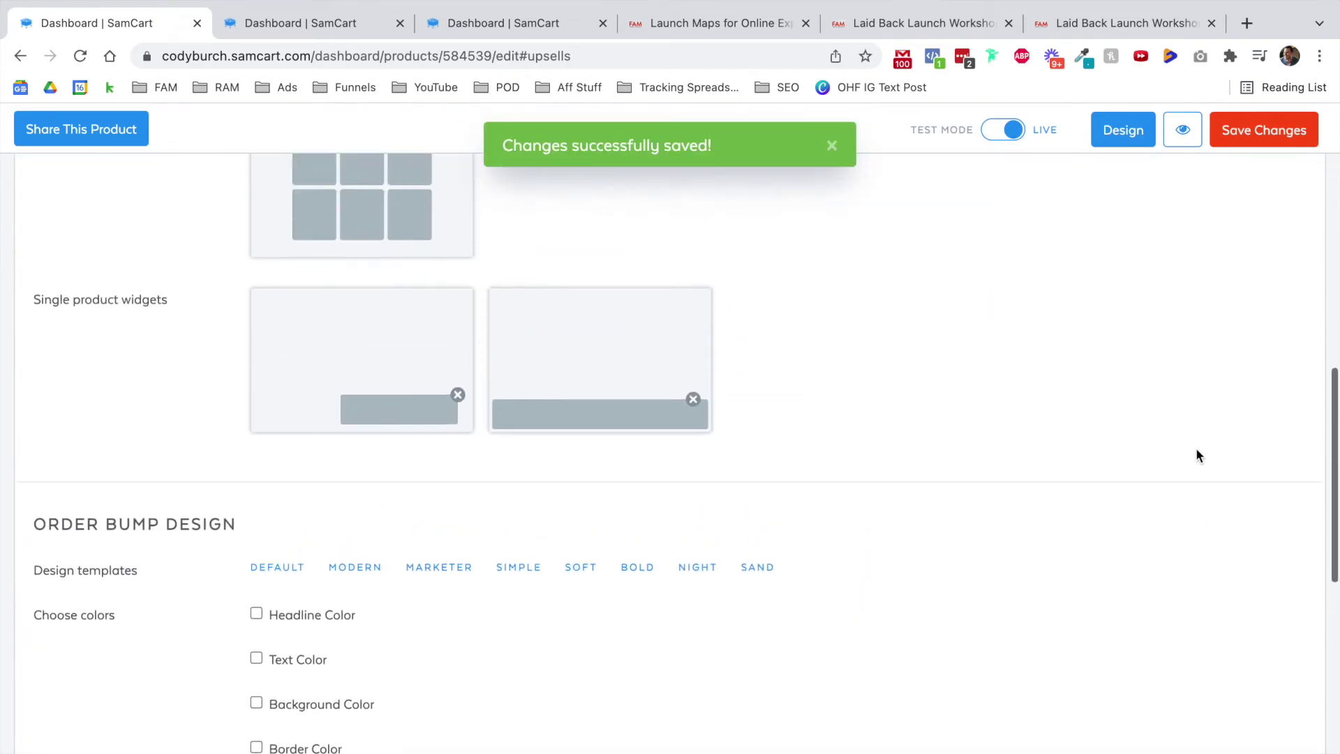
scroll(383, 337, "up", 1)
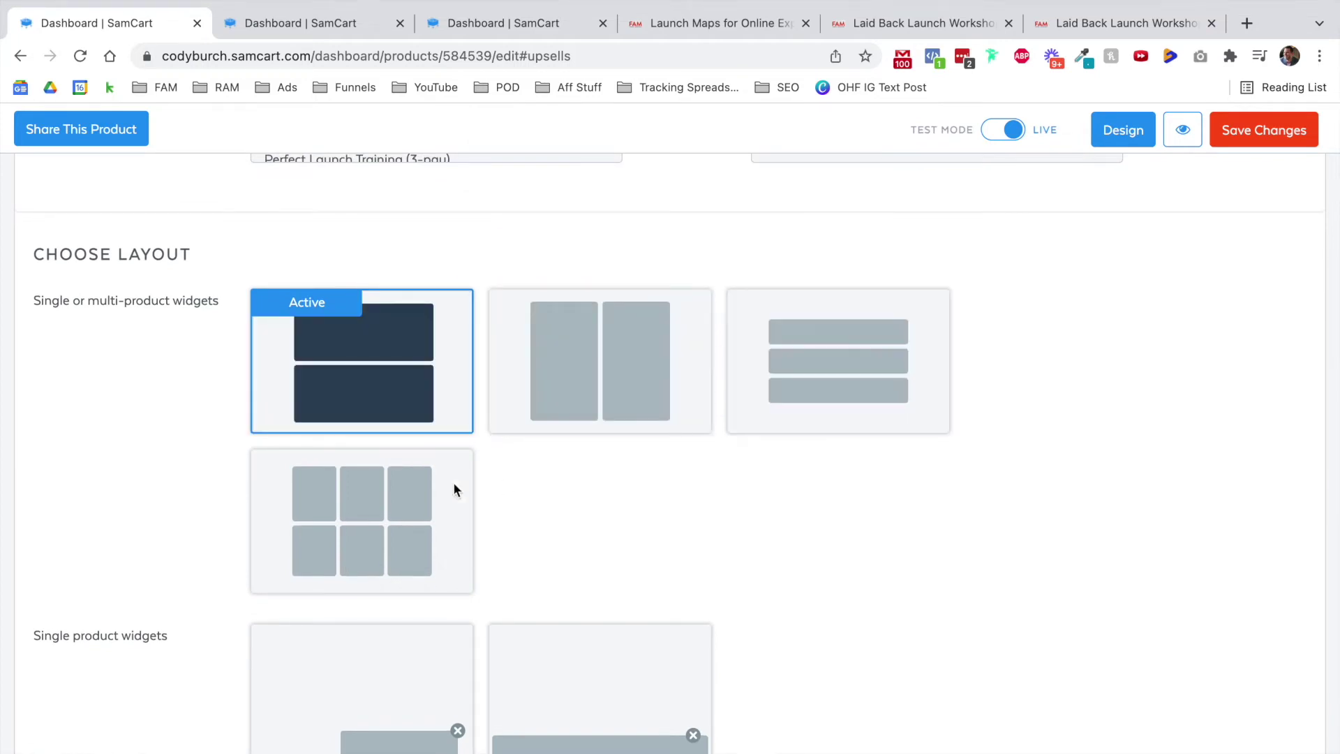
scroll(353, 520, "down", 2)
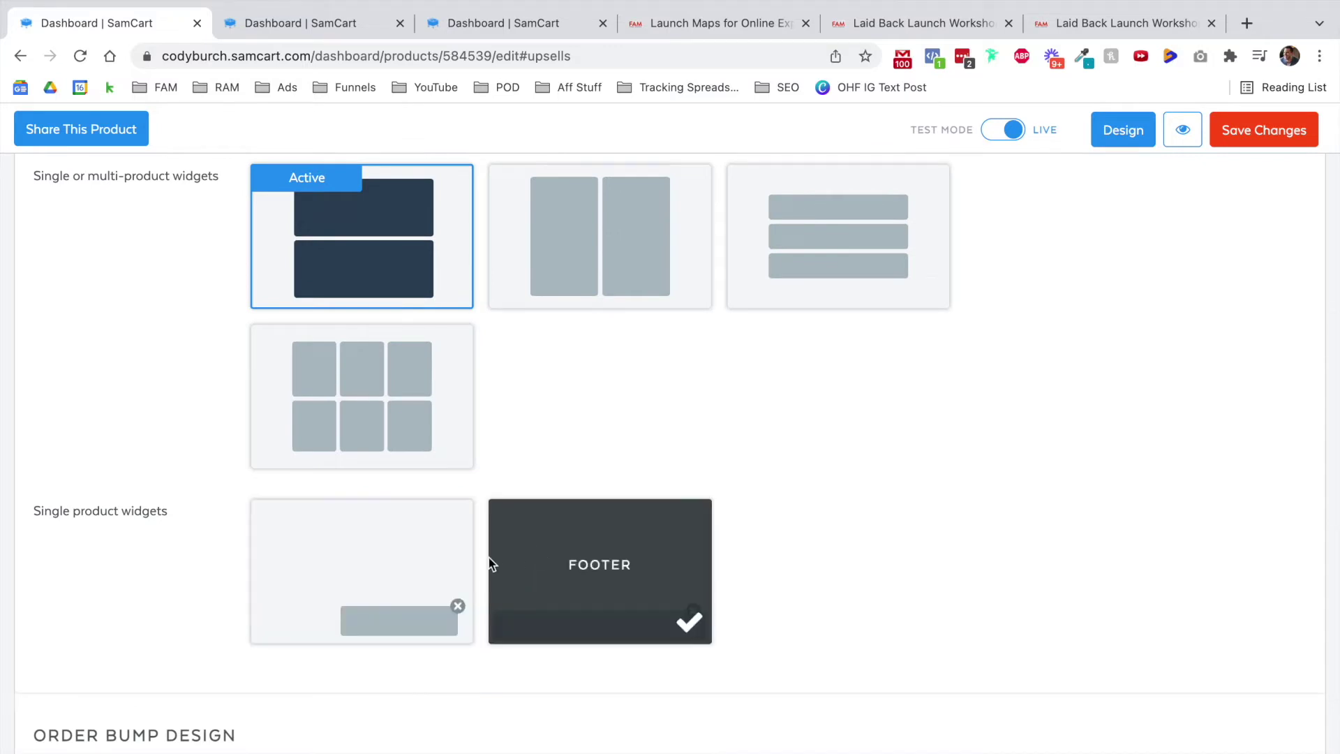
scroll(735, 563, "down", 5)
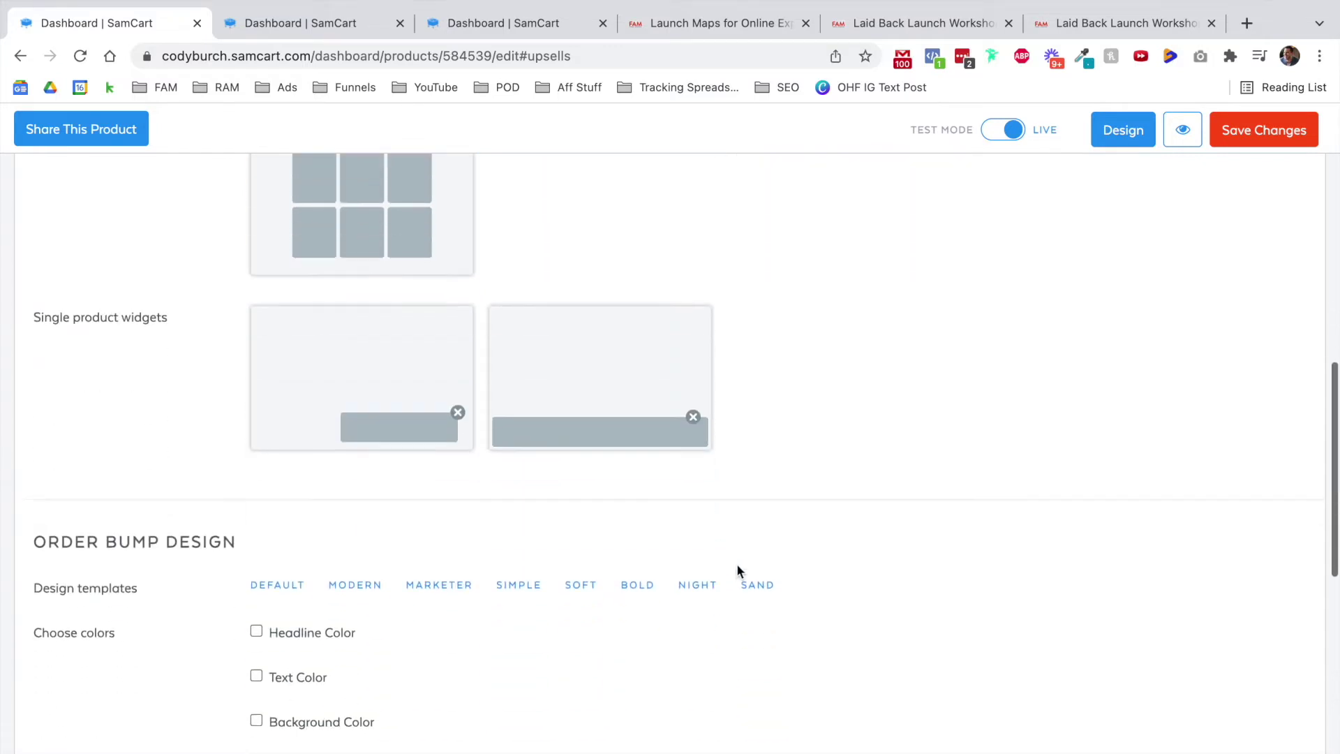
left_click(276, 405)
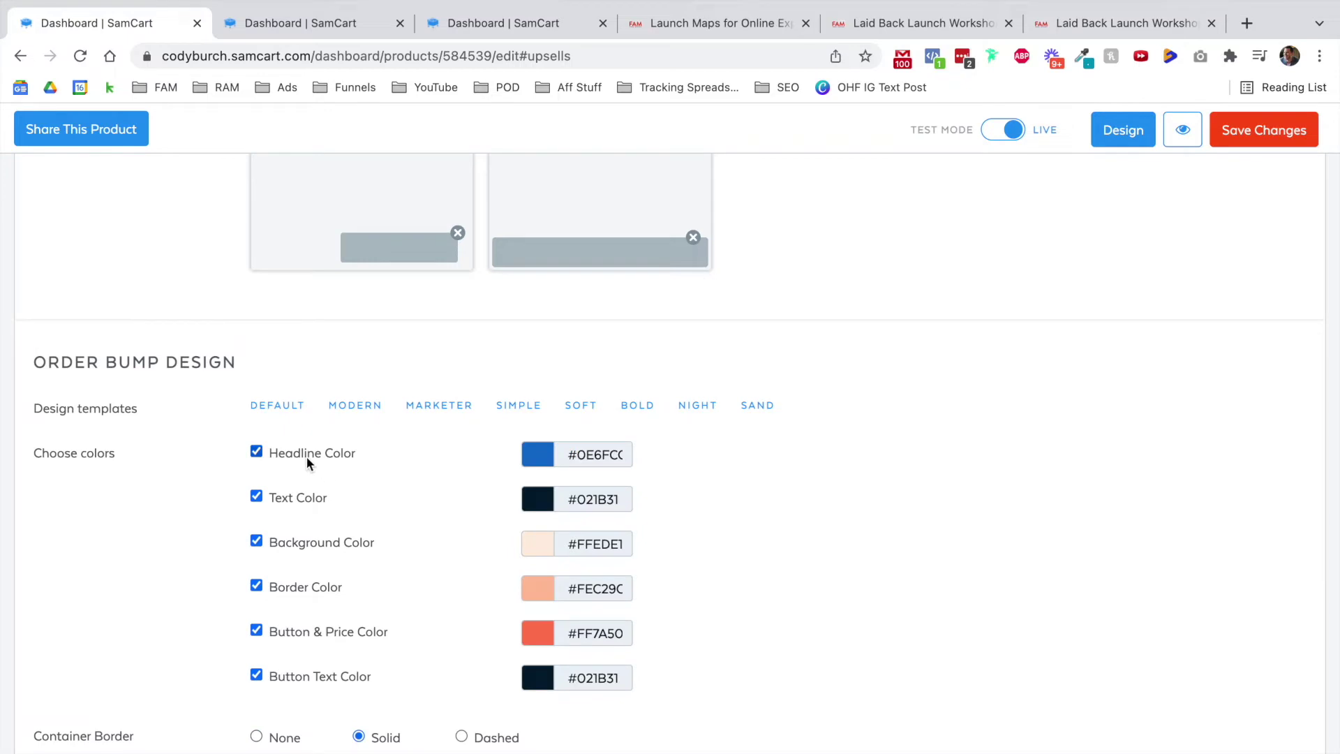
scroll(423, 537, "down", 1)
scroll(423, 538, "down", 4)
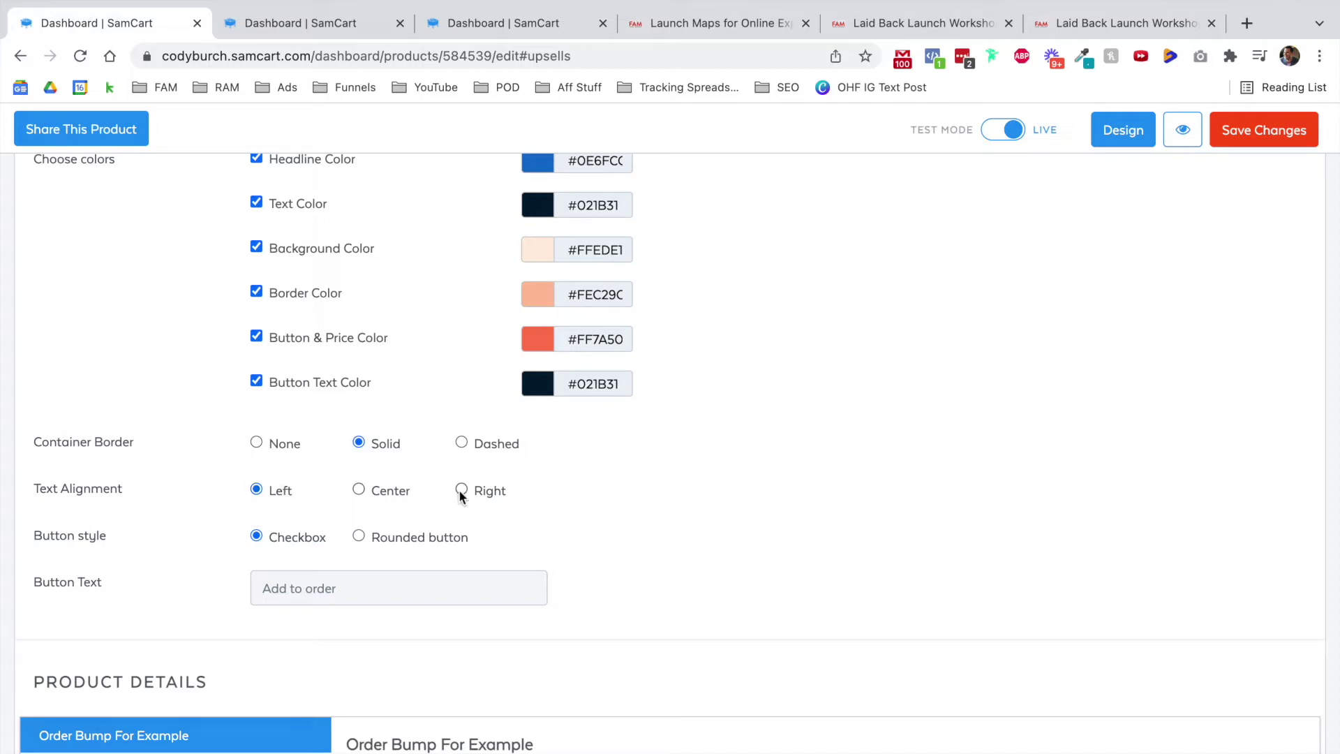
scroll(389, 538, "down", 1)
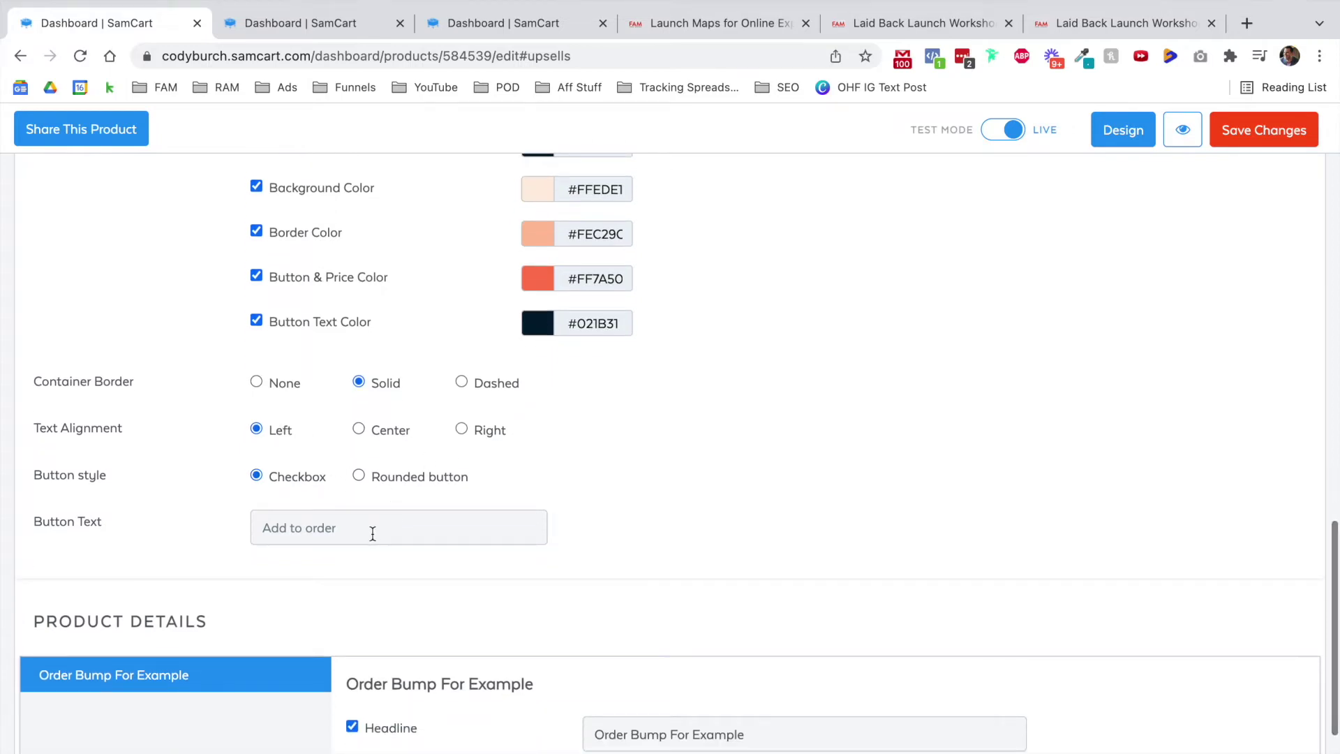
scroll(310, 529, "down", 5)
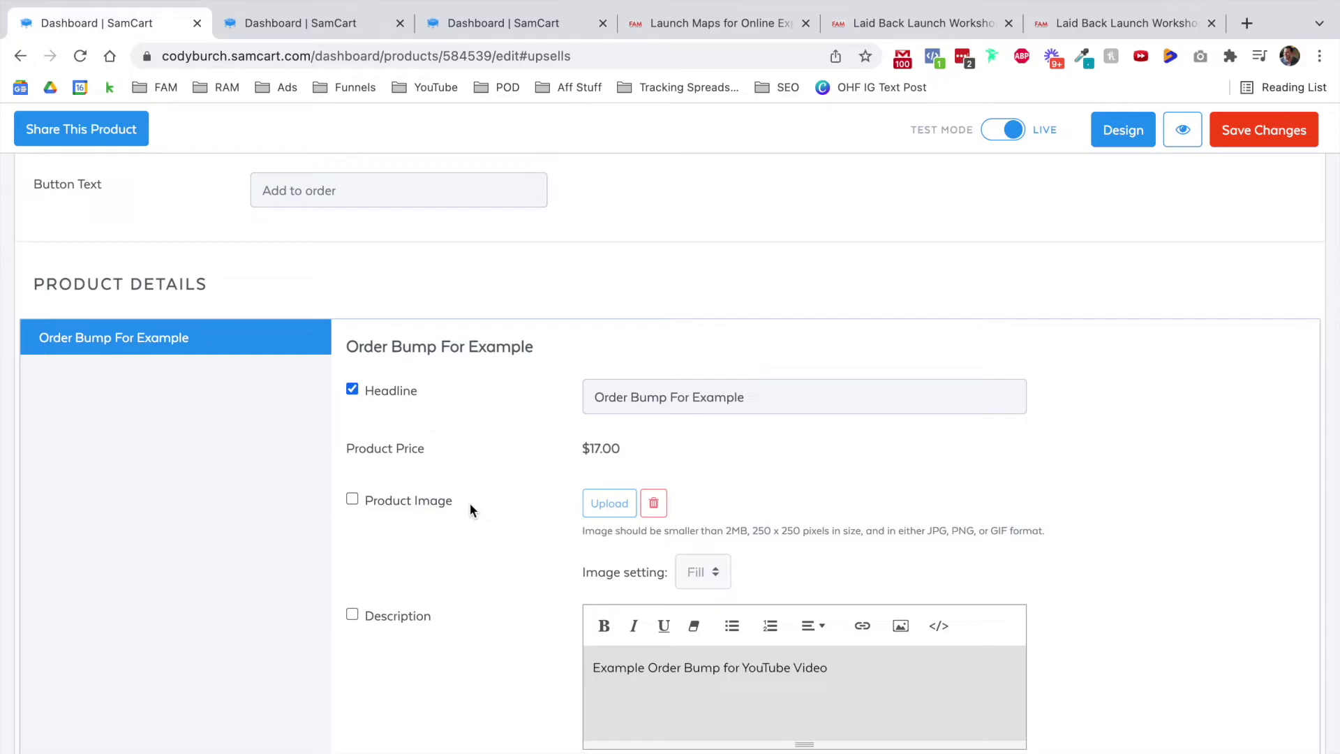
- Review the order bump on the example live checkout page
mouse_move(681, 33)
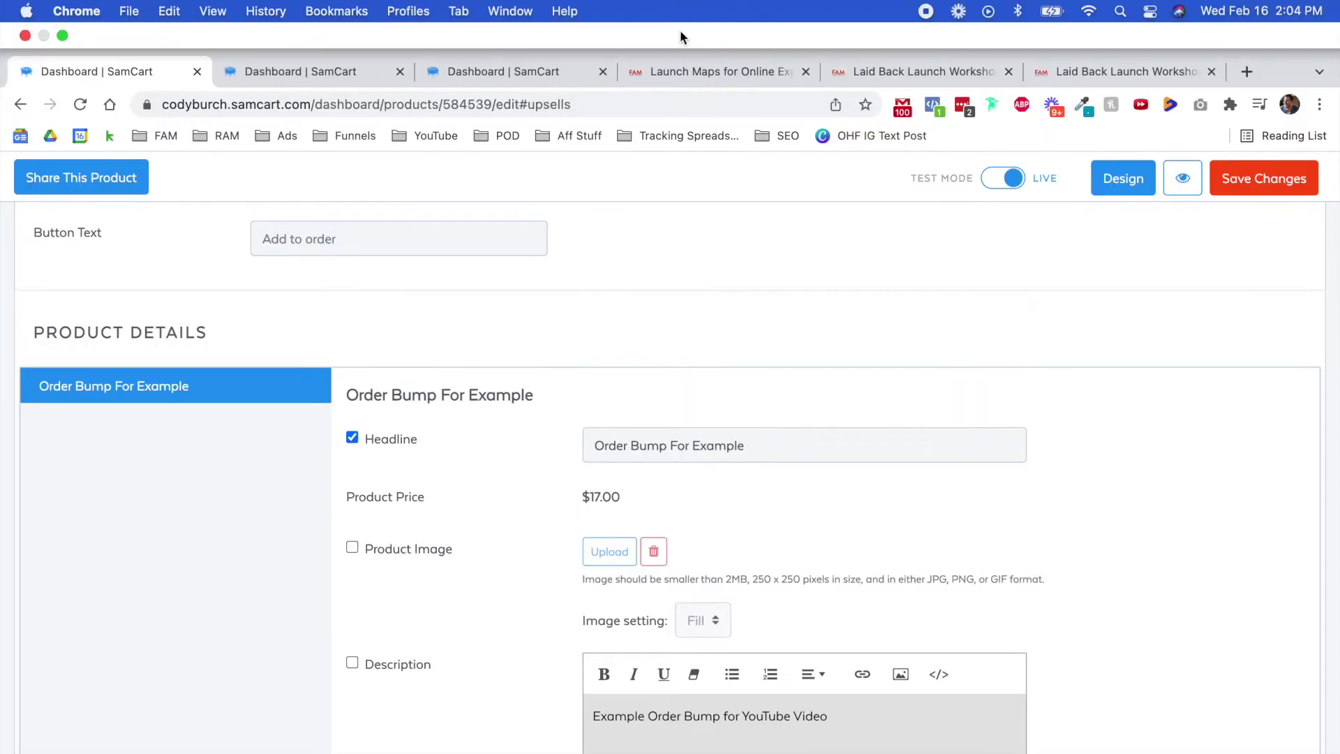
left_click(669, 70)
scroll(304, 499, "down", 15)
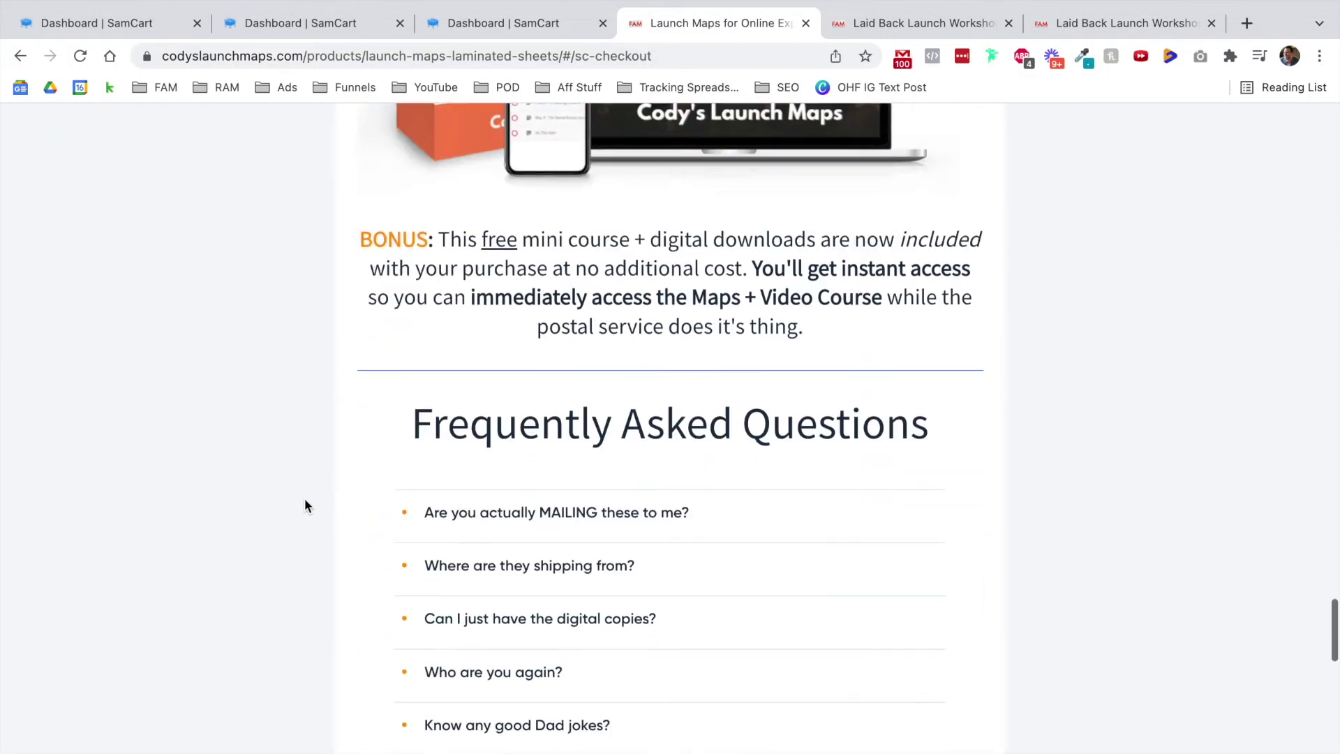
scroll(304, 497, "down", 15)
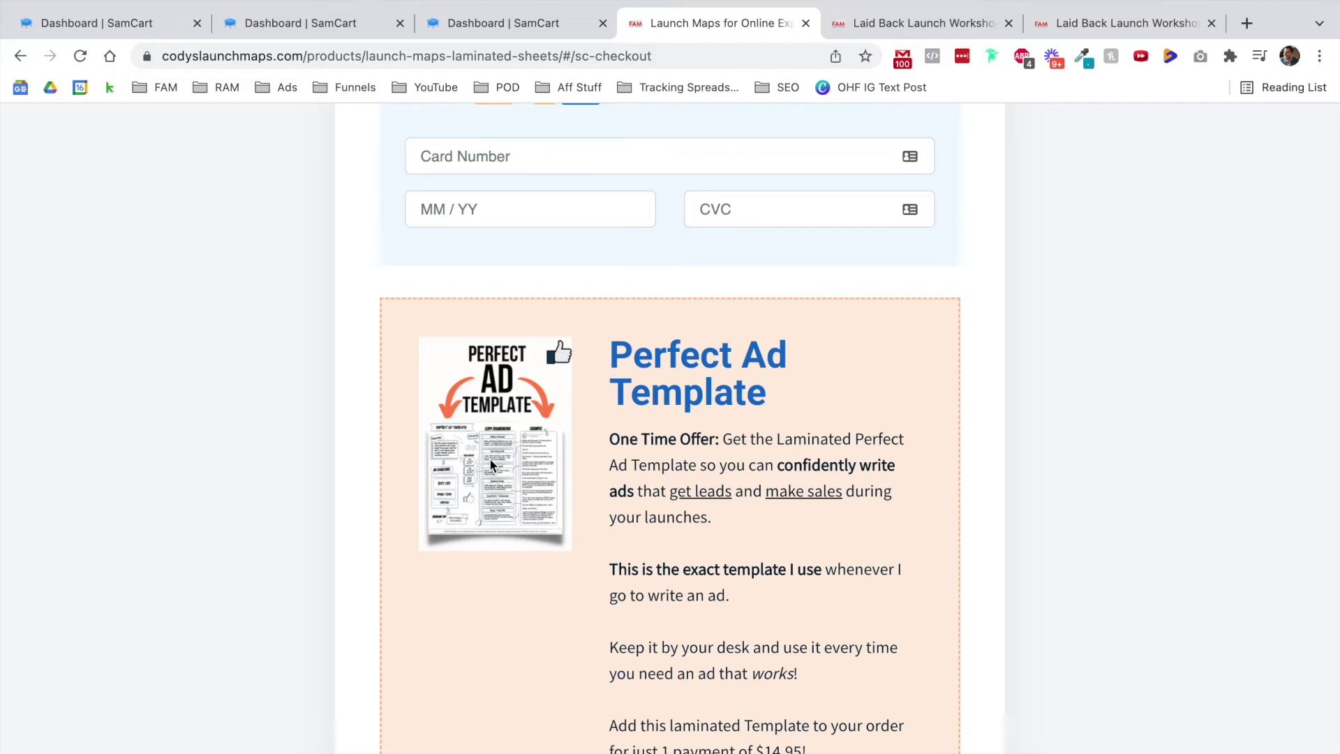
- Enable the order bump's Product Image and set its image setting to Fit
key("super+1")
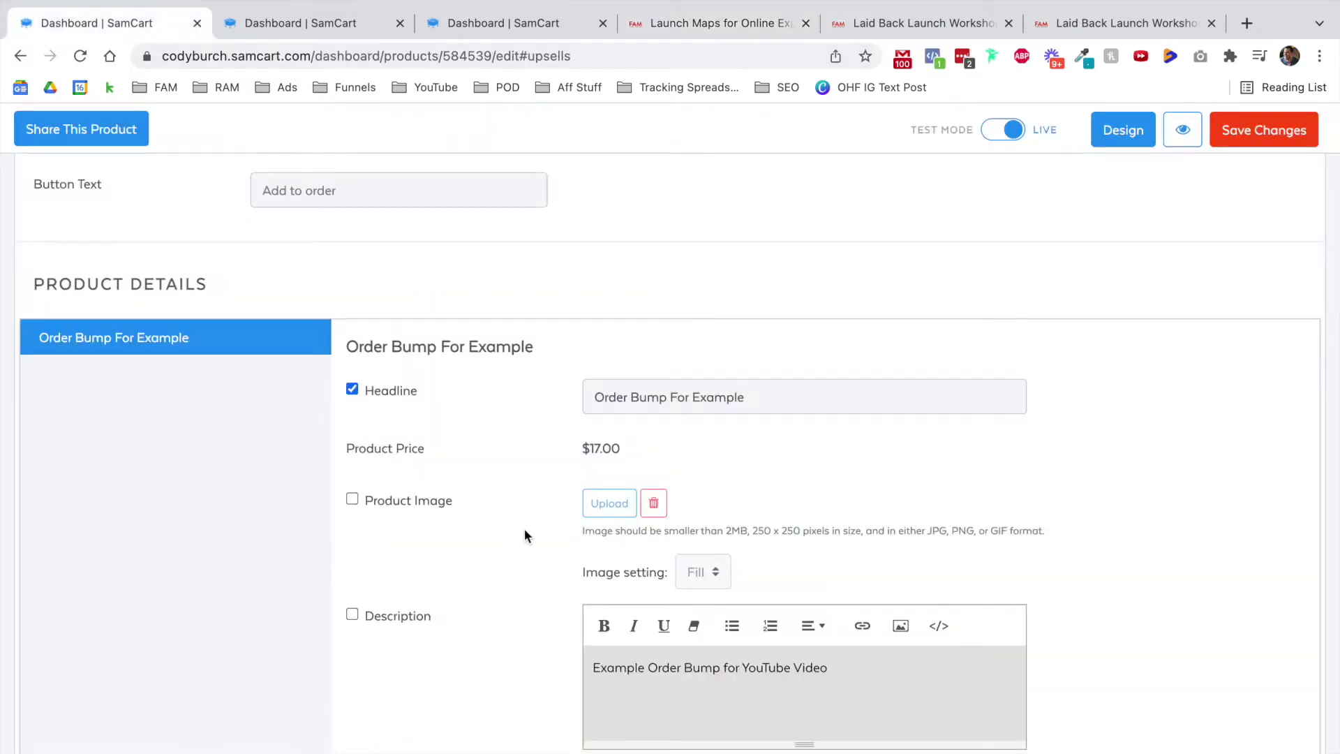
left_click(353, 501)
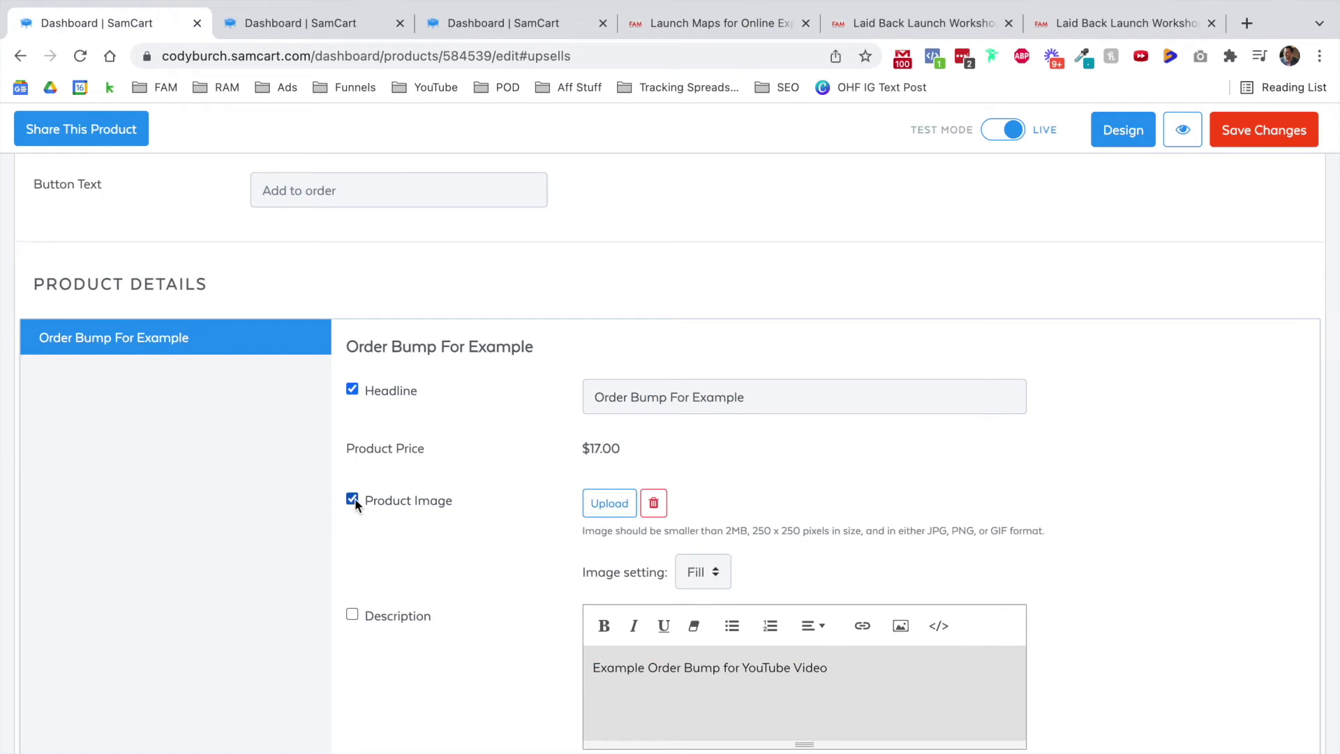
left_click(691, 570)
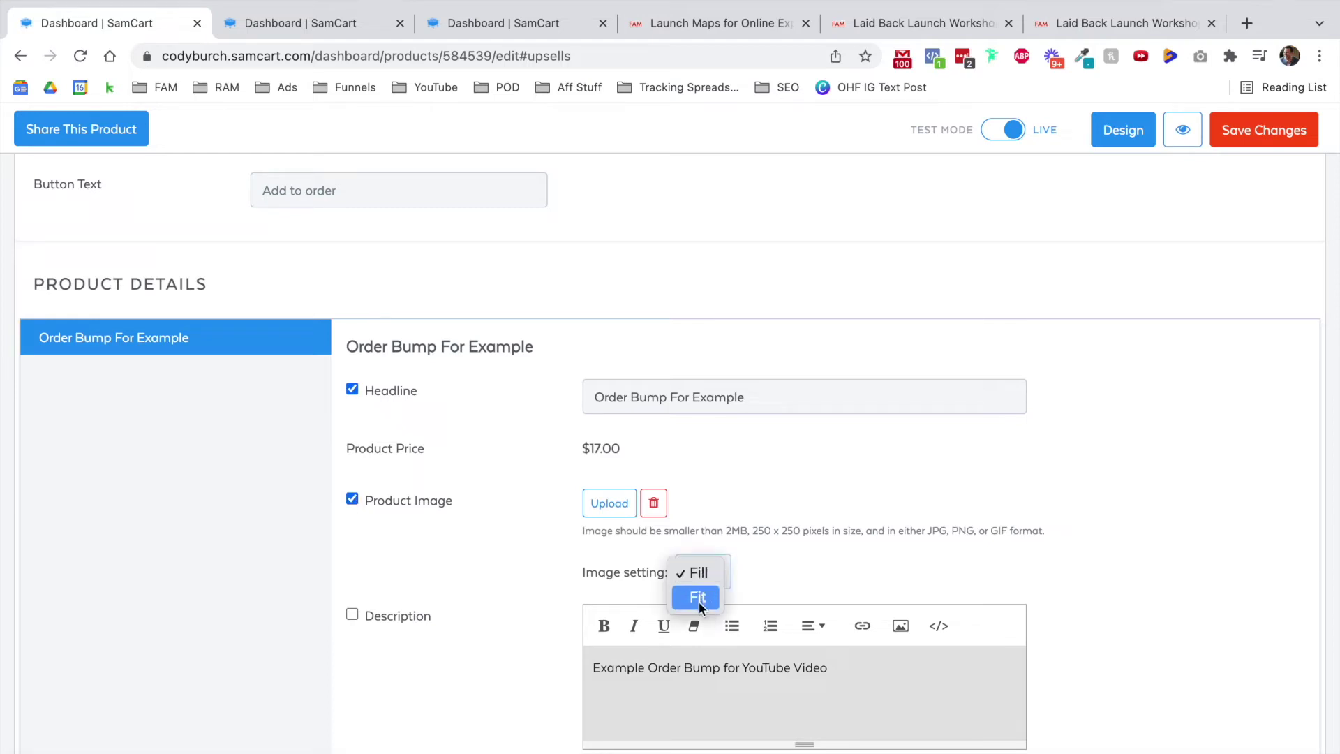
left_click(873, 28)
left_click(940, 22)
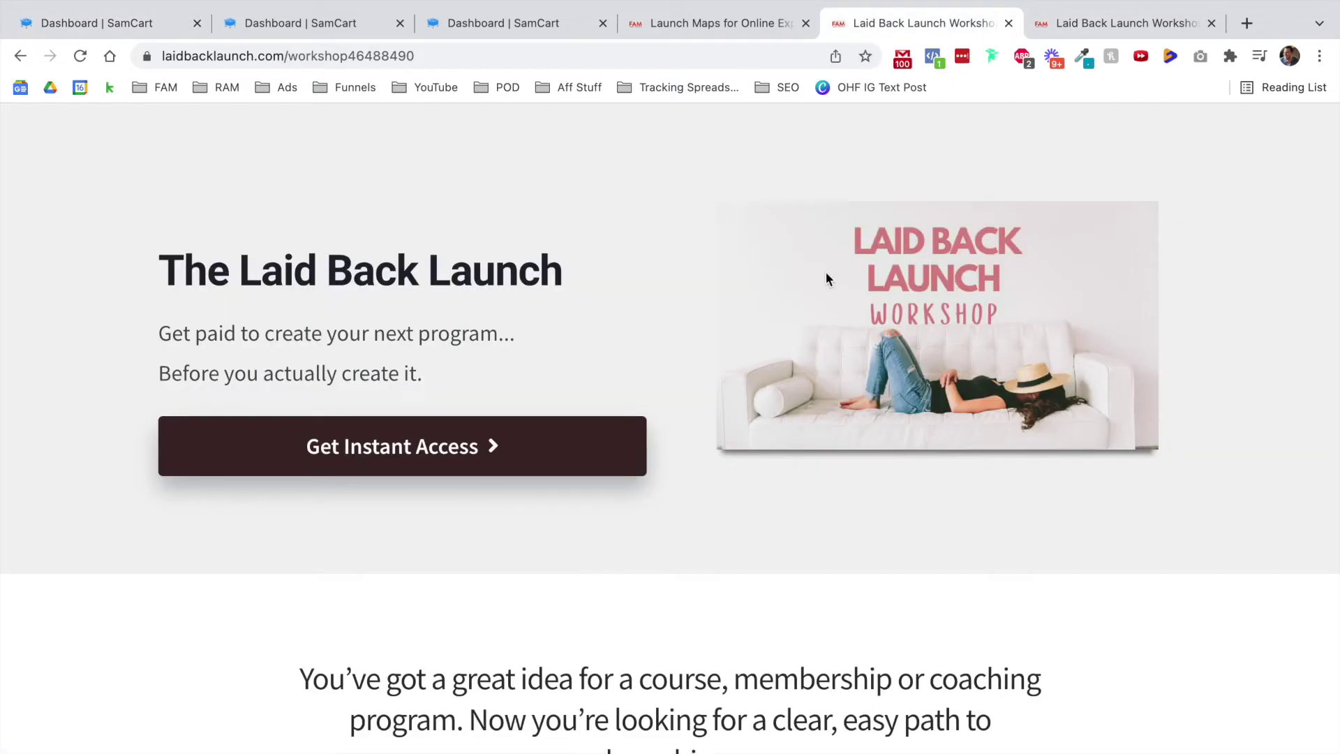
- Close the Laid Back Launch page and study the example bump's headline and offer text
mouse_move(1025, 3)
left_click(1008, 72)
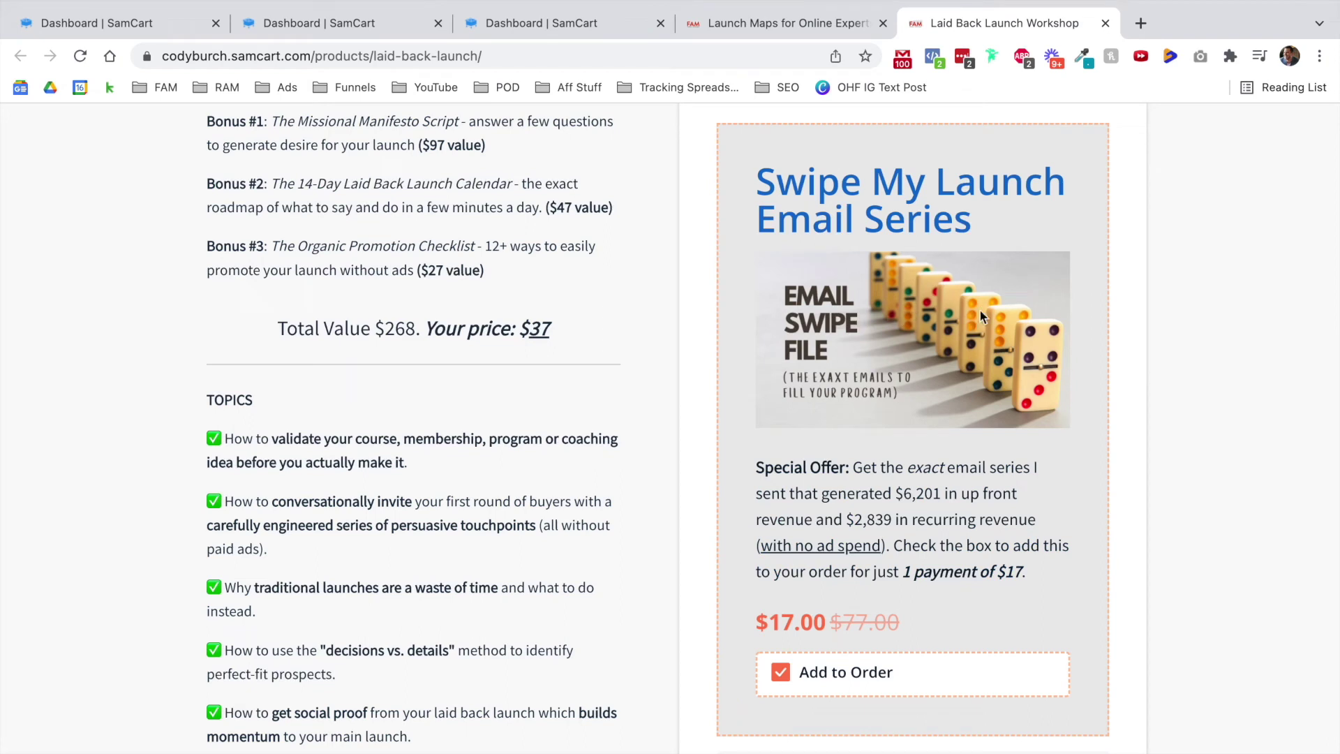
left_click_drag(772, 179, 947, 208)
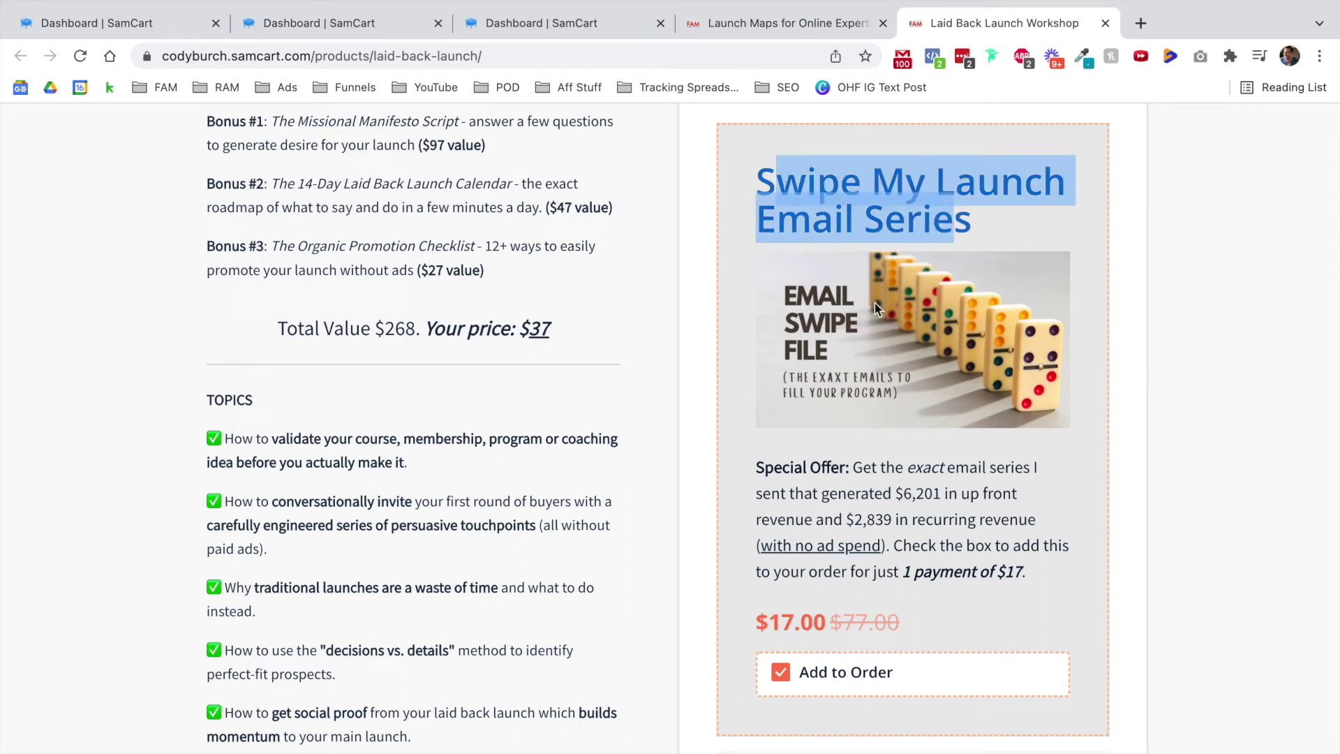
left_click_drag(758, 467, 1026, 568)
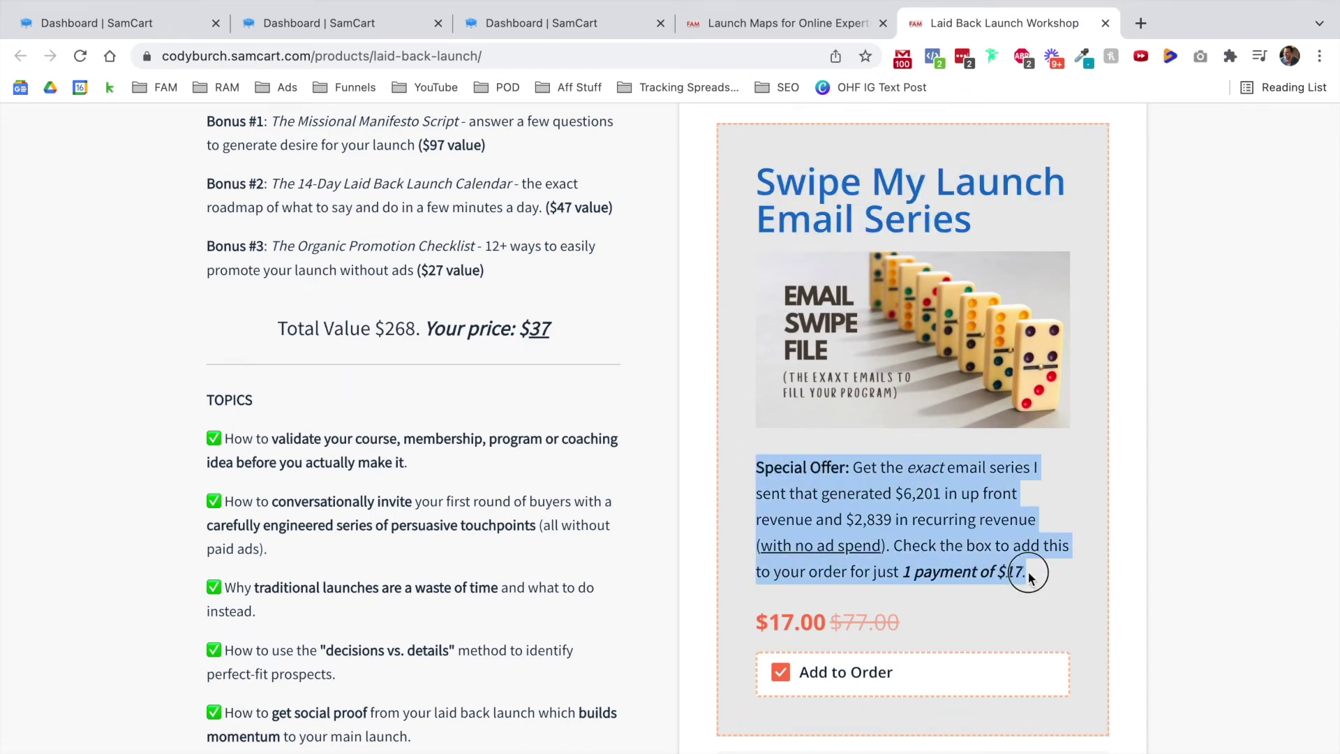
left_click(987, 571)
left_click_drag(854, 546, 793, 546)
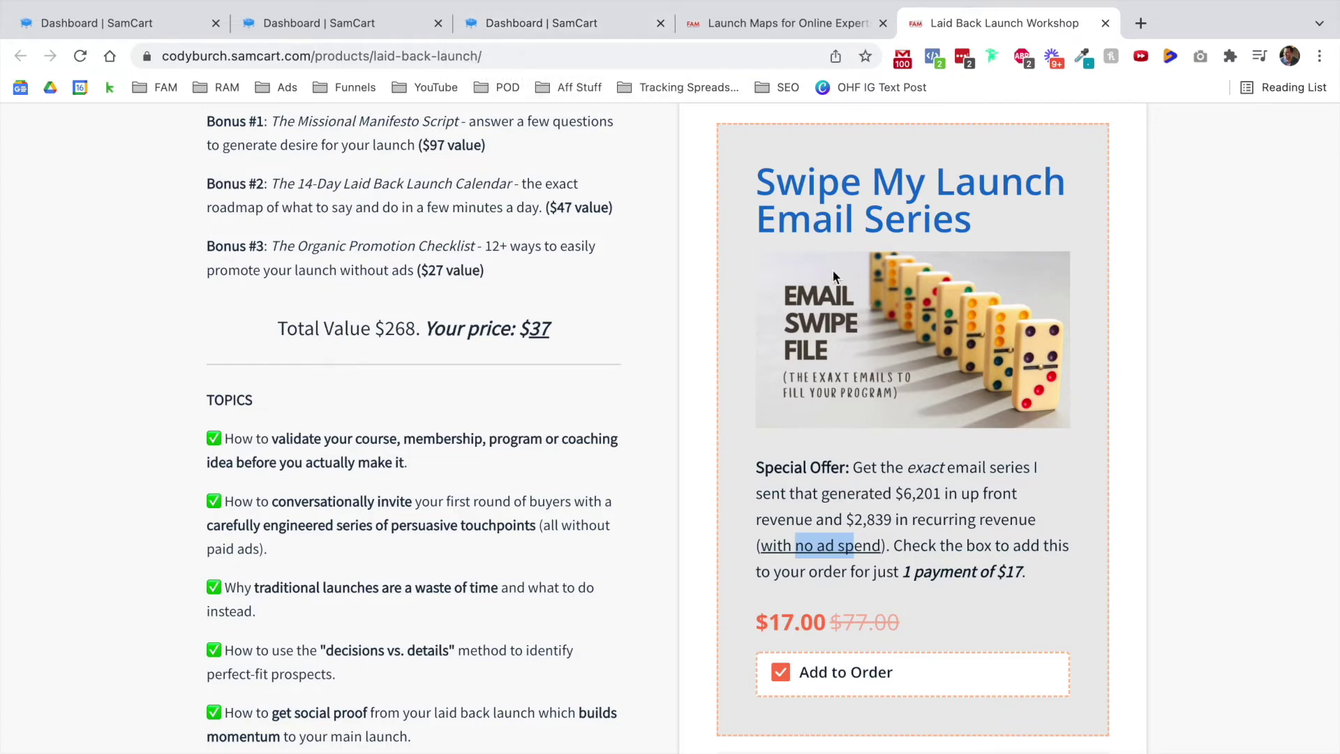
- Enable the Description option in the order bump's Product Details
left_click(150, 25)
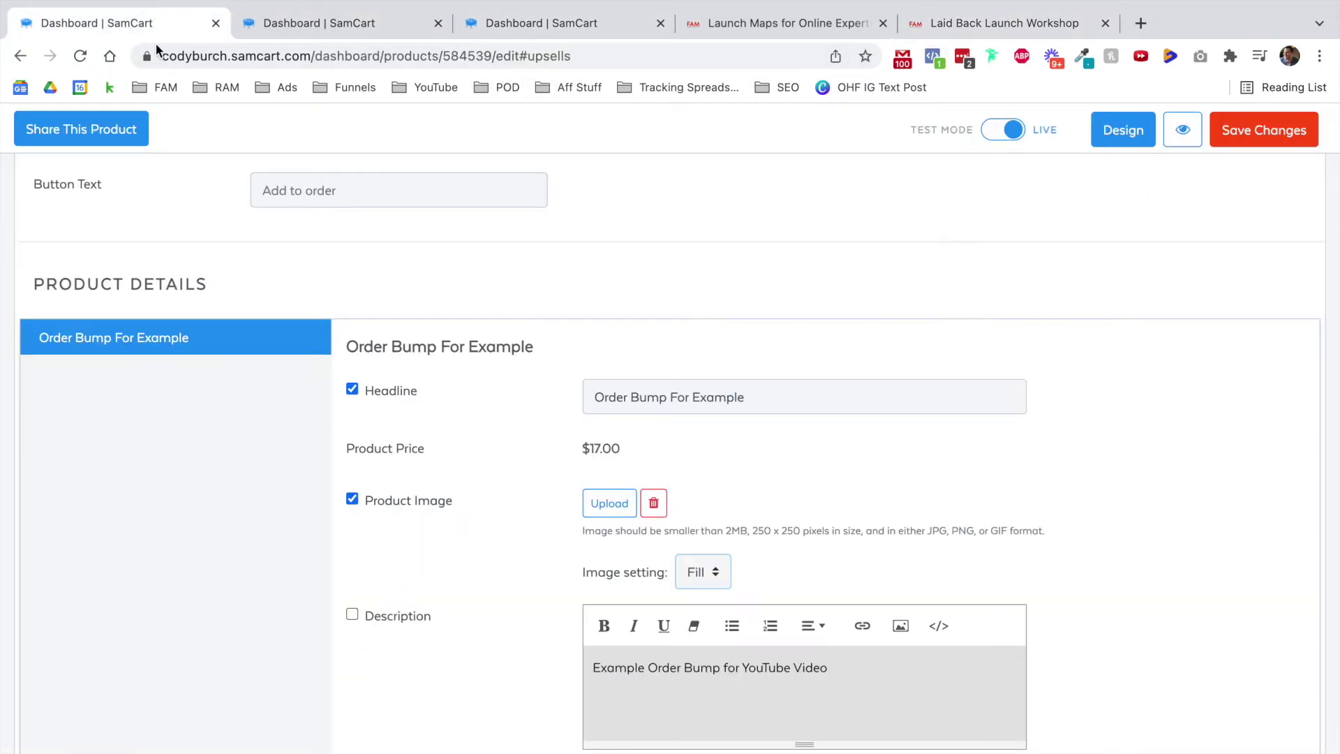
left_click(351, 614)
left_click(919, 20)
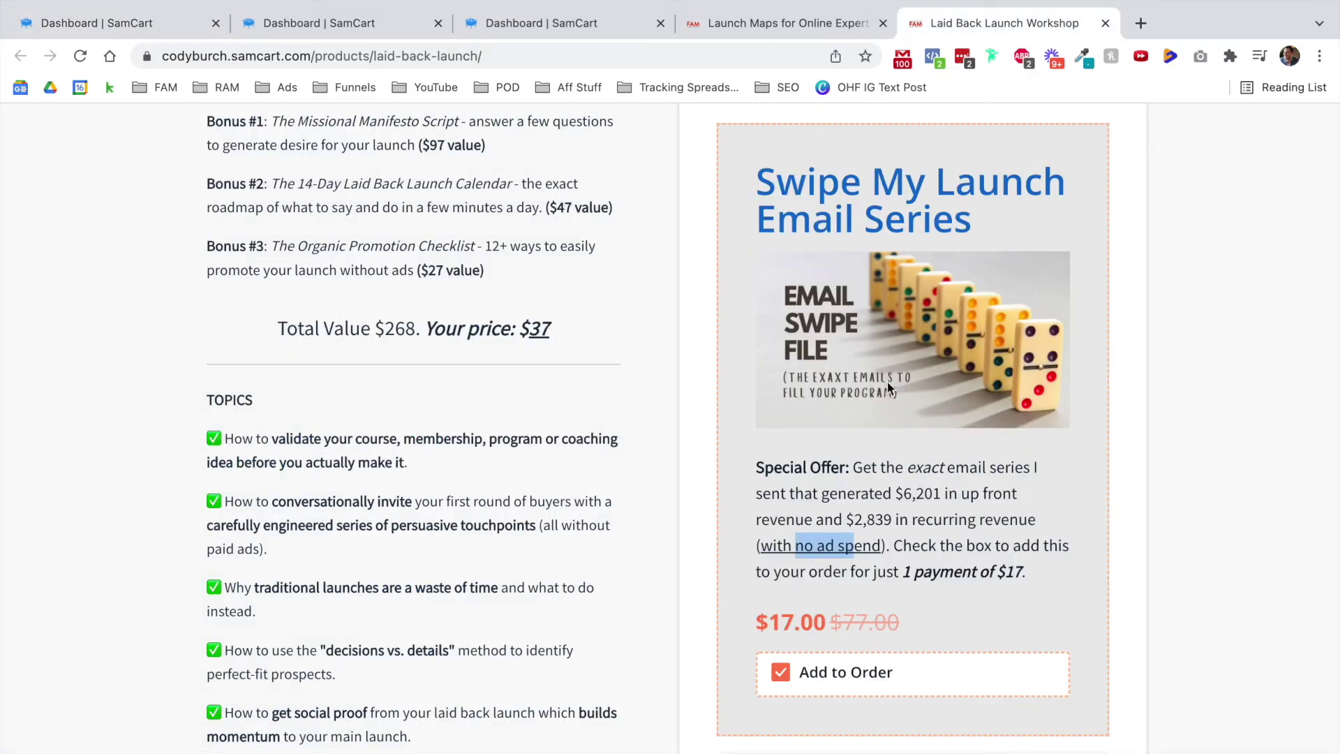
- Study the example offer's wording, its $6,201 and $2,839 figures, and $77.00 price
double_click(755, 464)
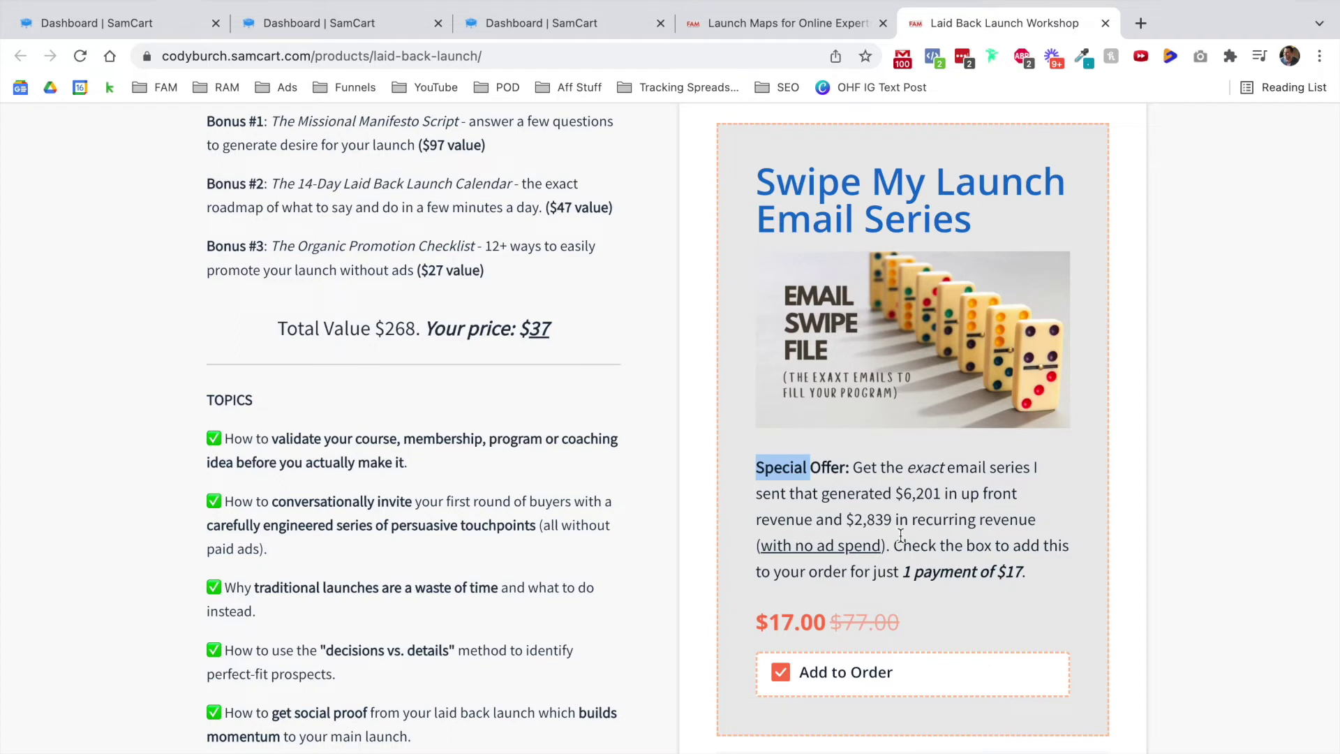
left_click(854, 469)
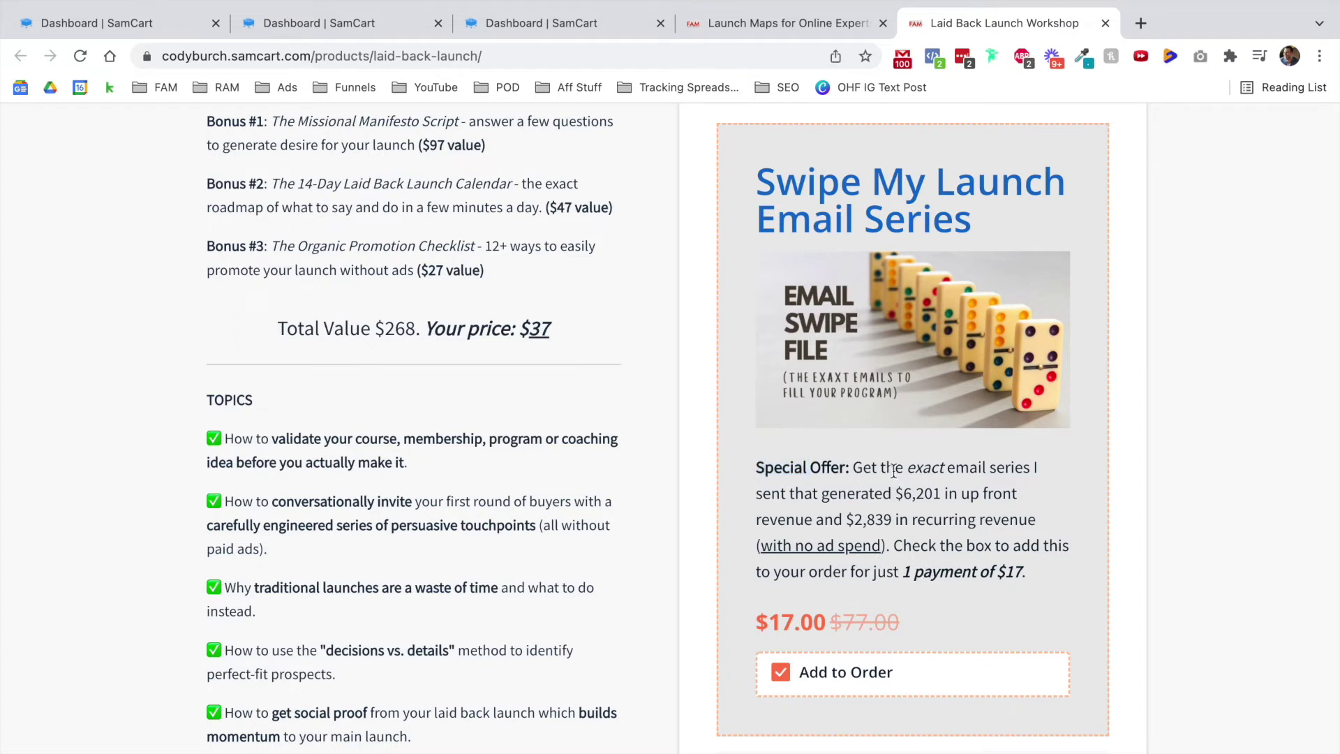
left_click_drag(899, 494, 936, 492)
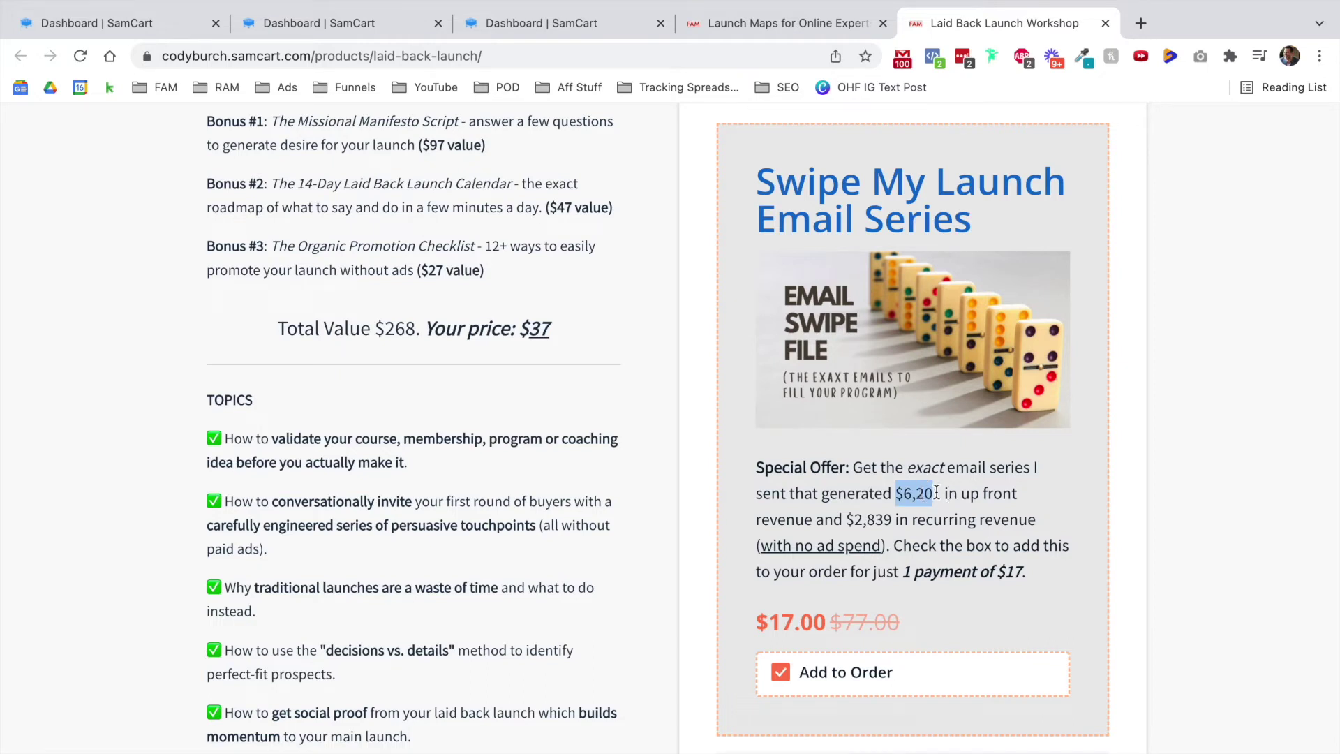
left_click(935, 514)
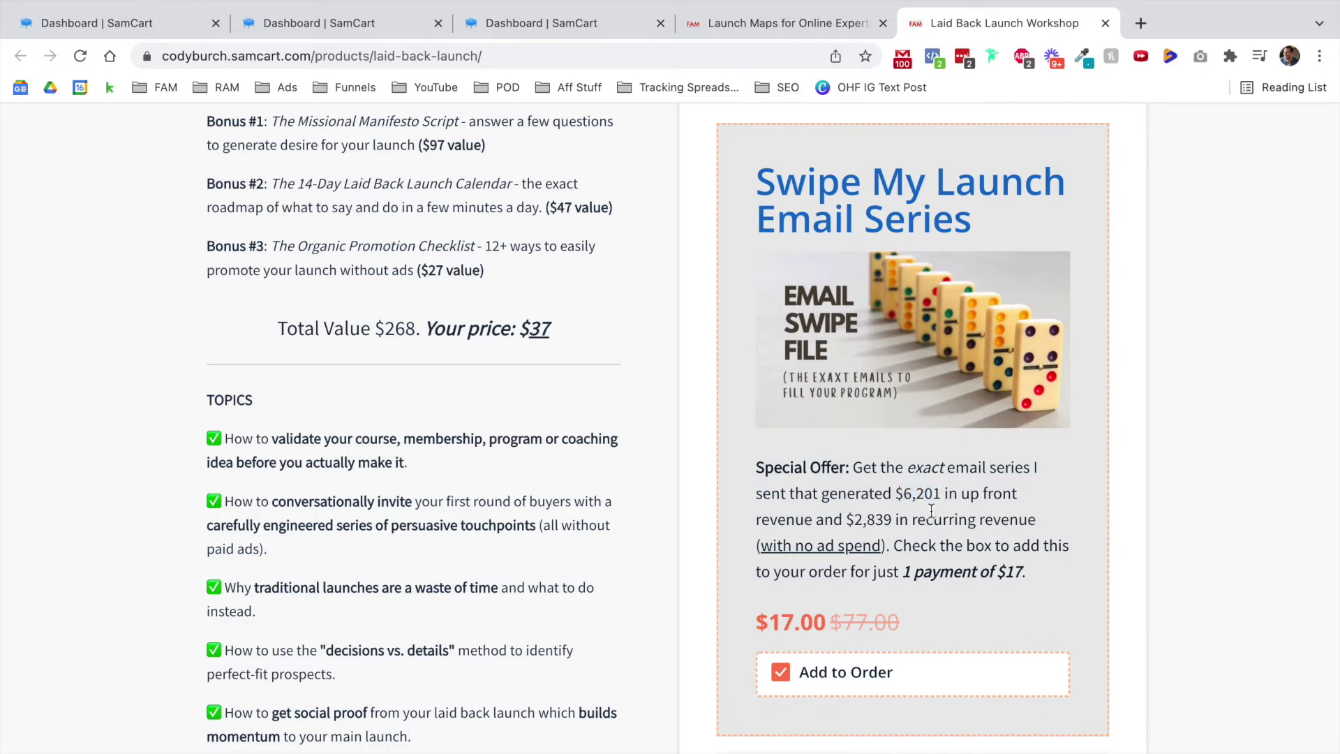
left_click_drag(846, 520, 889, 520)
left_click(888, 518)
left_click_drag(852, 468, 1019, 566)
left_click(1022, 566)
left_click_drag(829, 623, 876, 633)
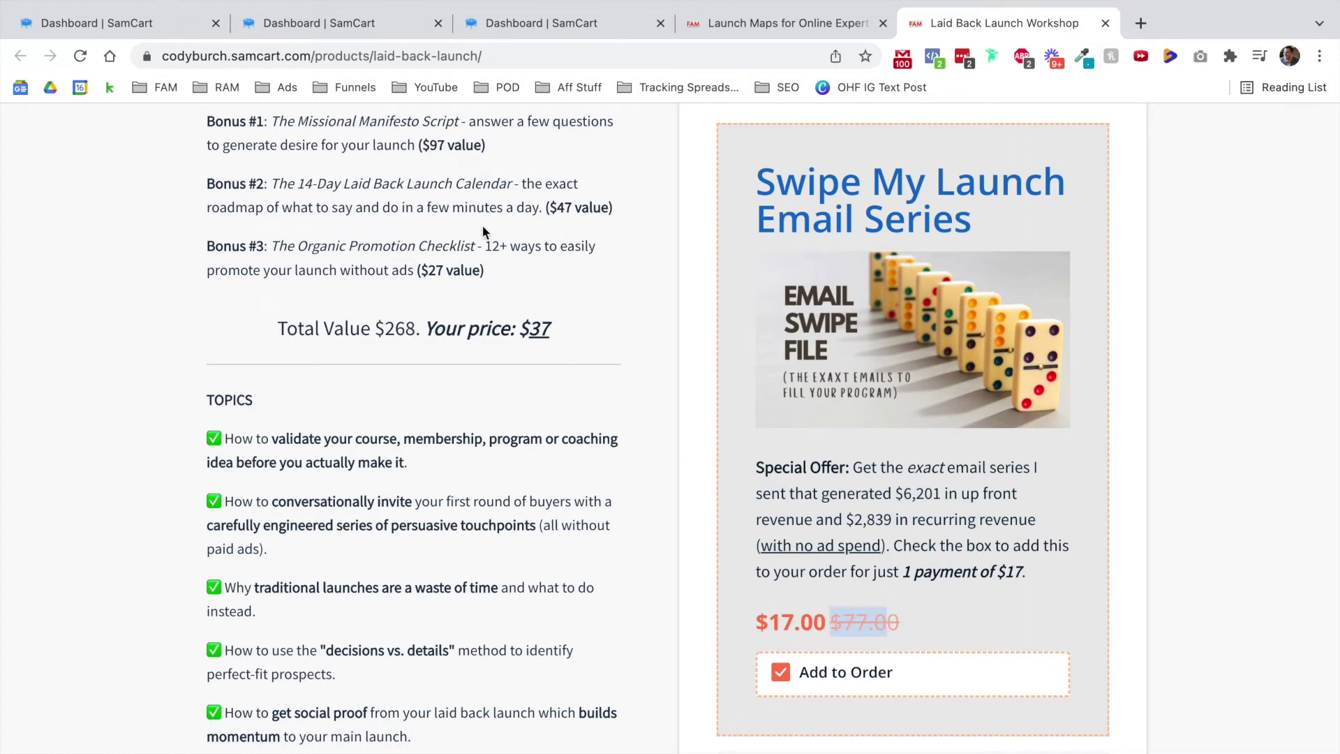
- Save the order bump settings and open the checkout preview
left_click(141, 29)
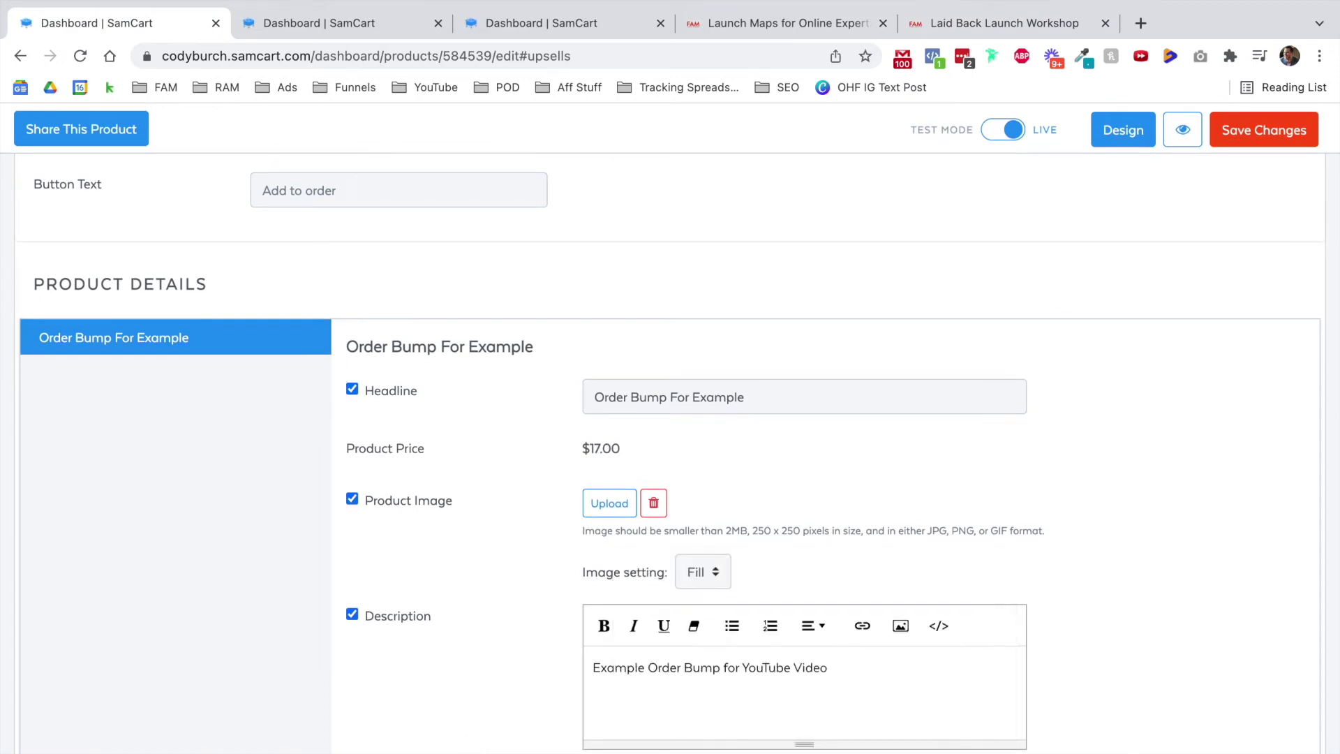
key("super+l")
left_click(1265, 132)
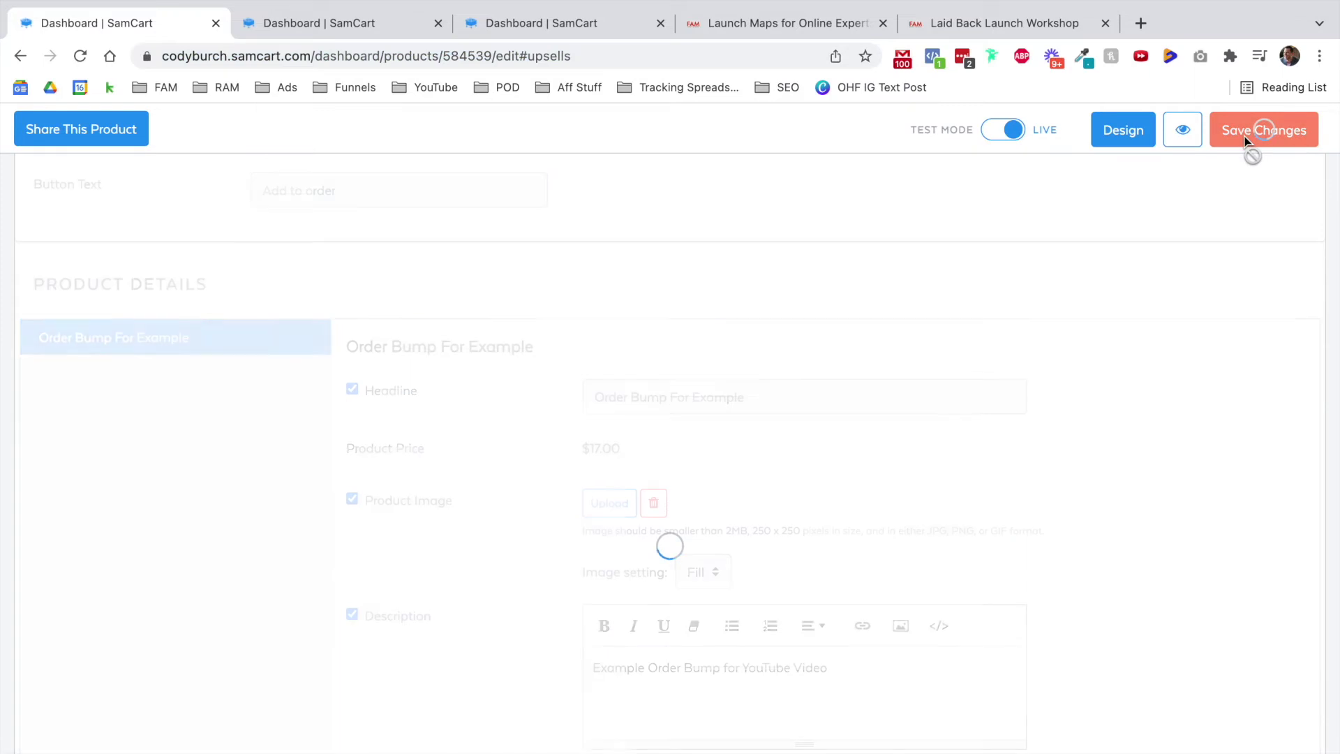
left_click(1184, 132)
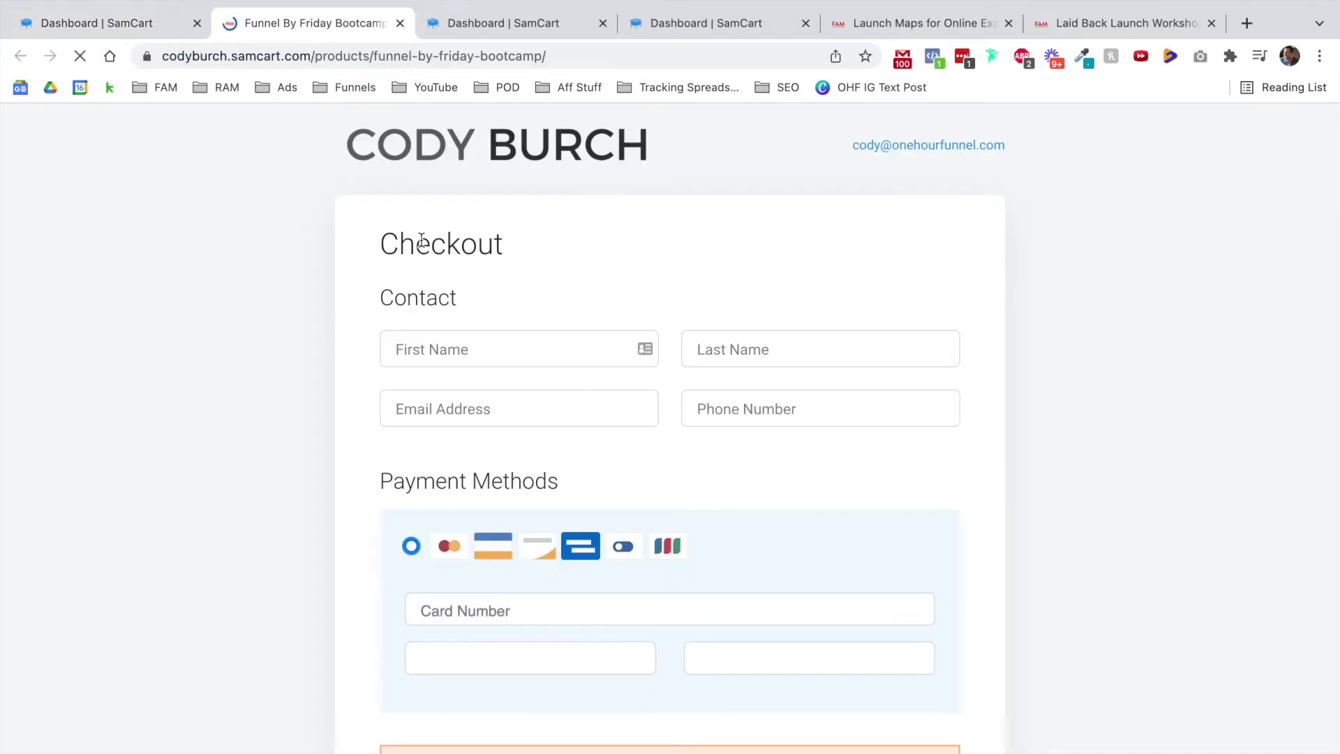
- In the Funnel By Friday Bootcamp preview, tick Add to order and try Google Pay
scroll(365, 321, "down", 6)
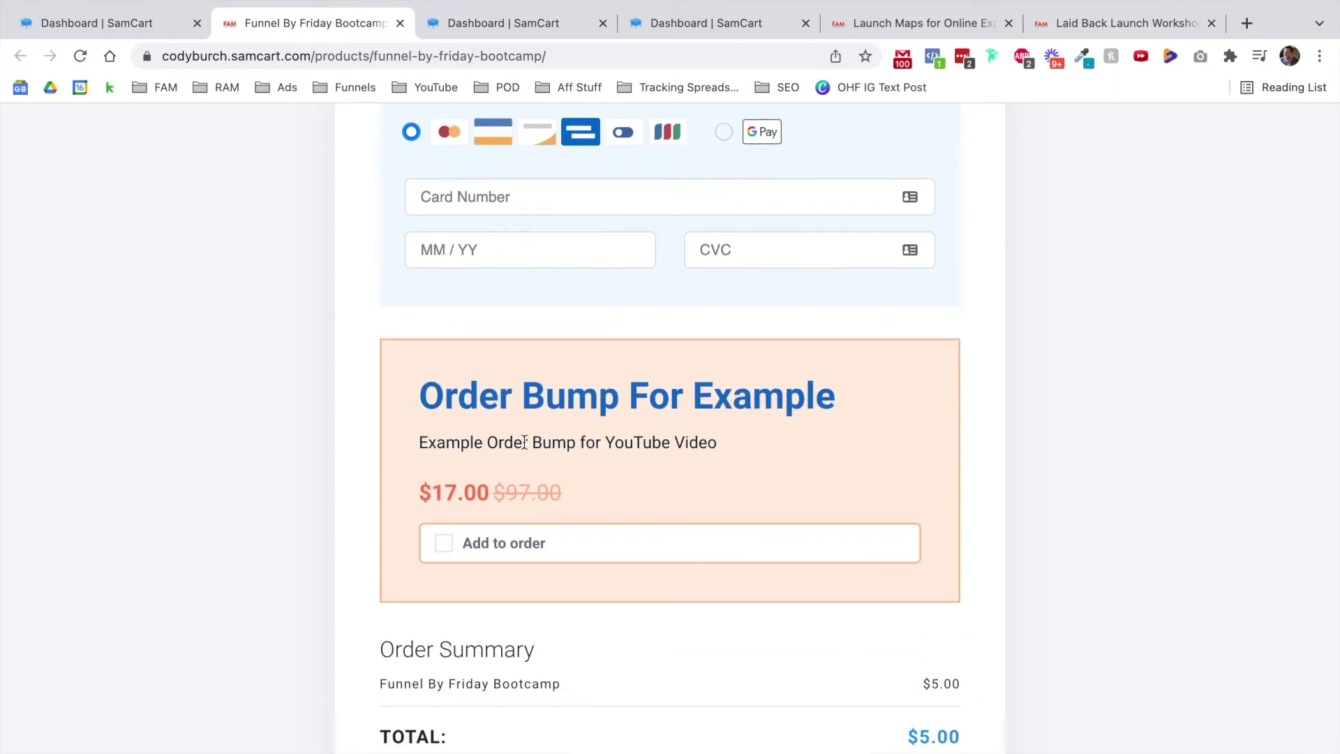
double_click(533, 492)
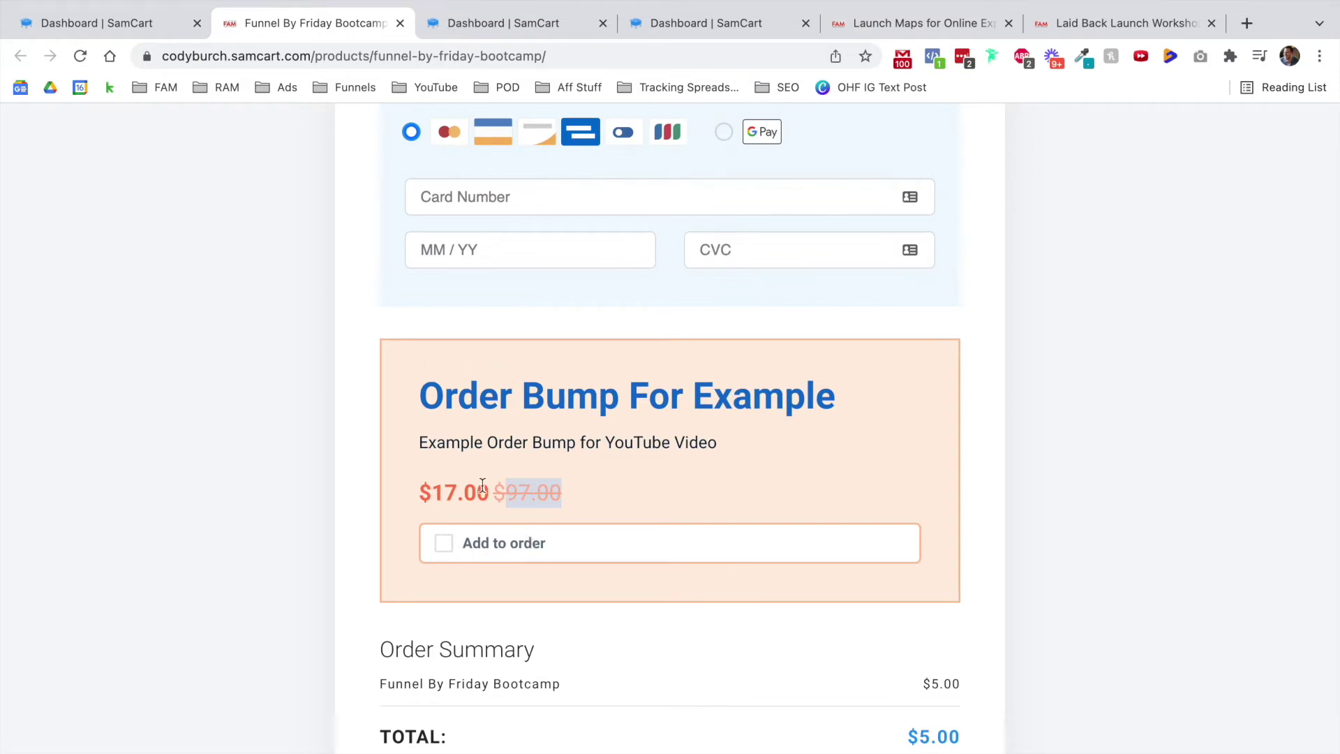
left_click(445, 544)
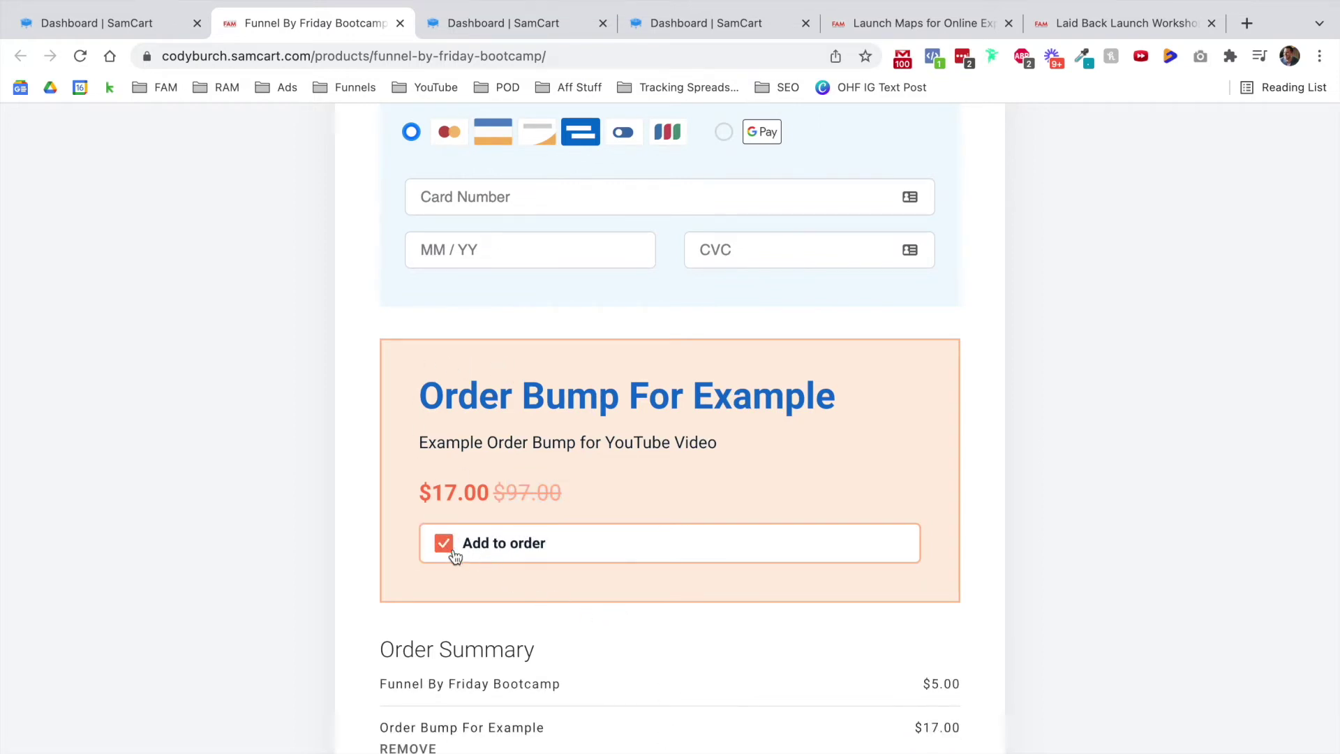
scroll(312, 529, "up", 6)
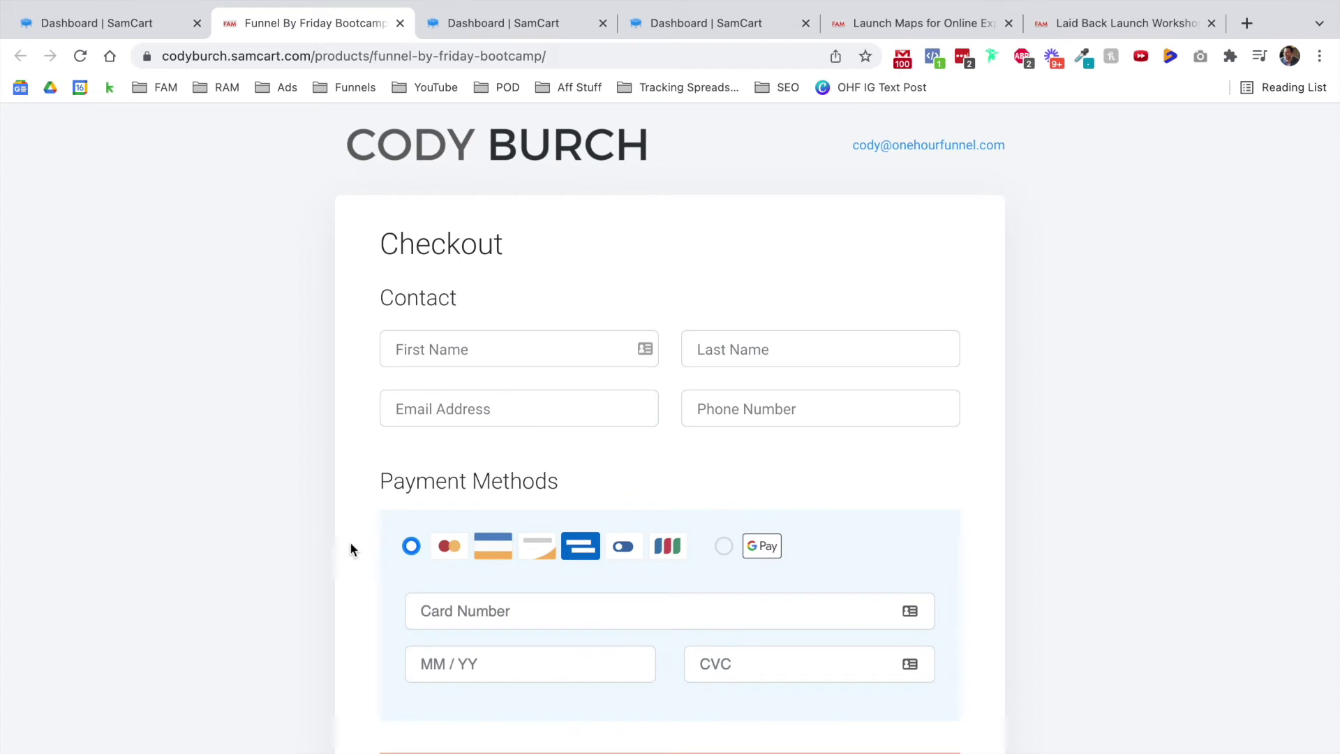
left_click(722, 546)
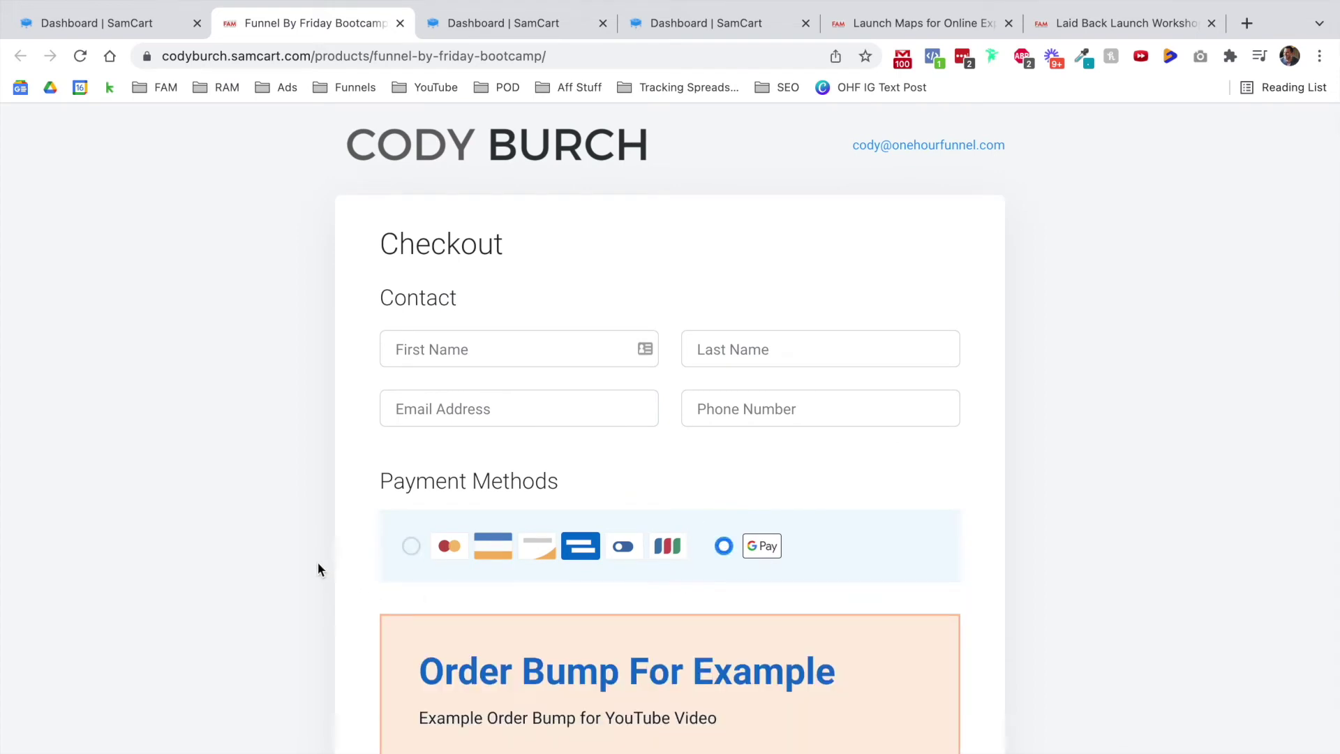
scroll(317, 561, "down", 6)
scroll(314, 552, "up", 7)
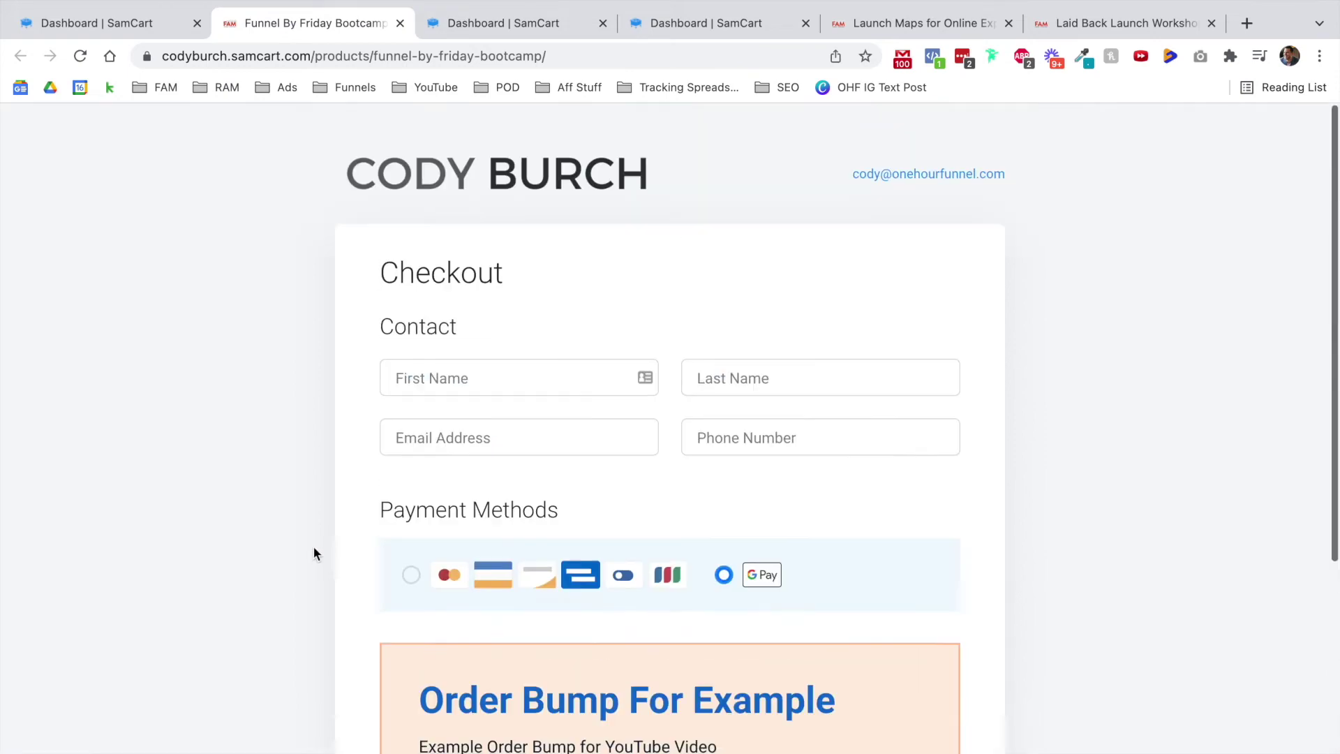
left_click(98, 23)
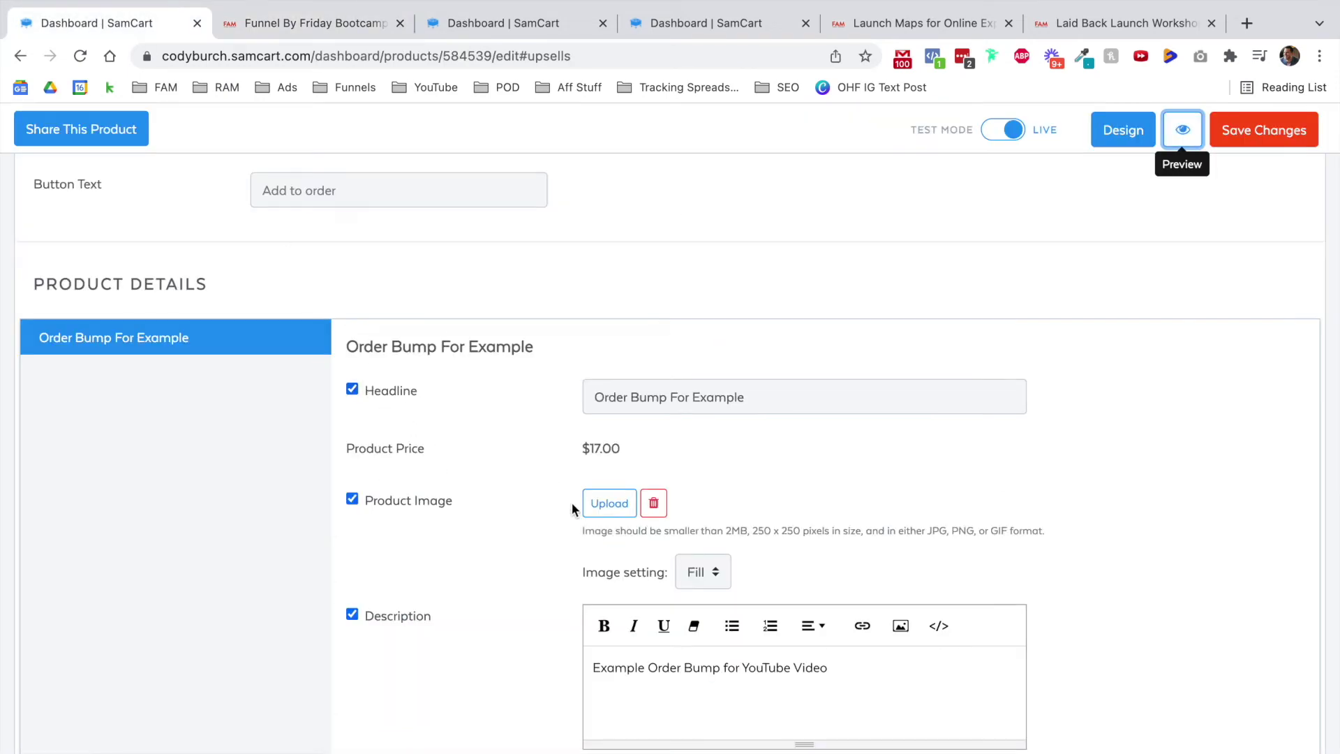
- Set the order bump image to Cody's Launch Maps, save, and reload the preview
left_click(597, 502)
left_click(497, 237)
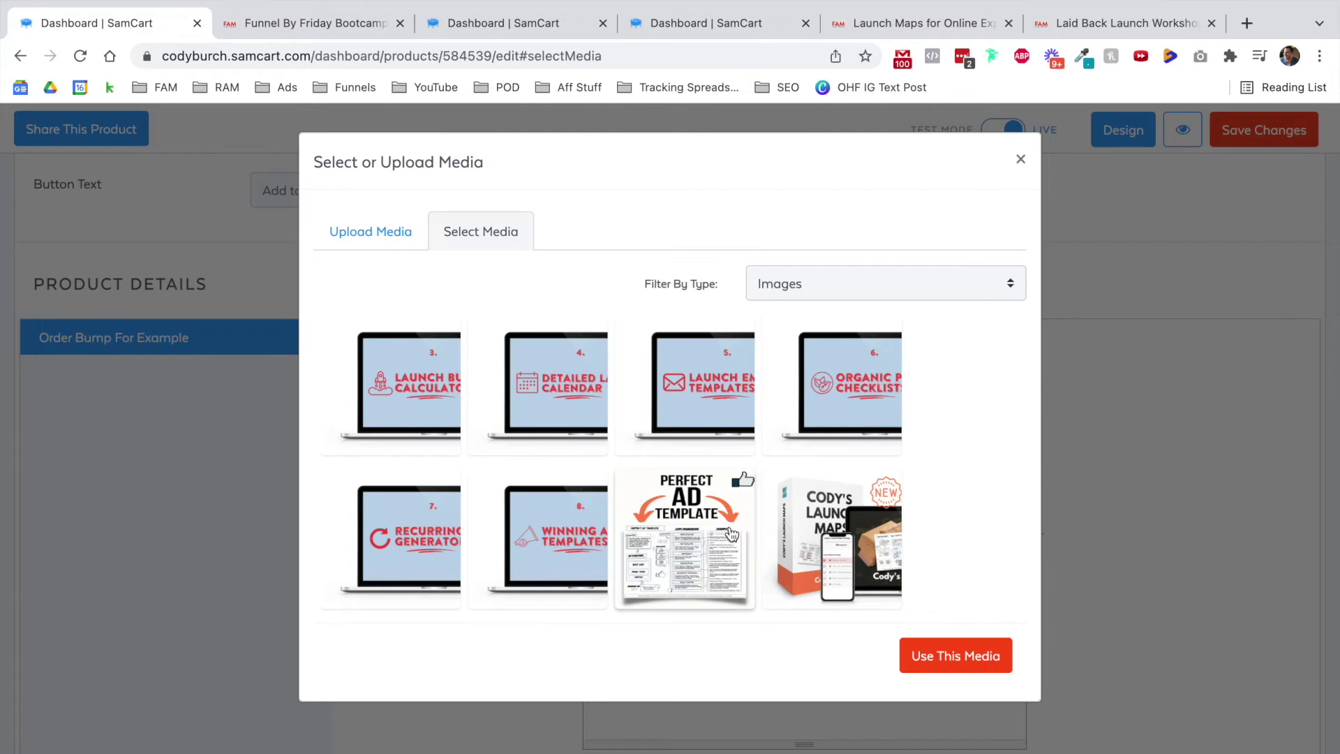
left_click(706, 553)
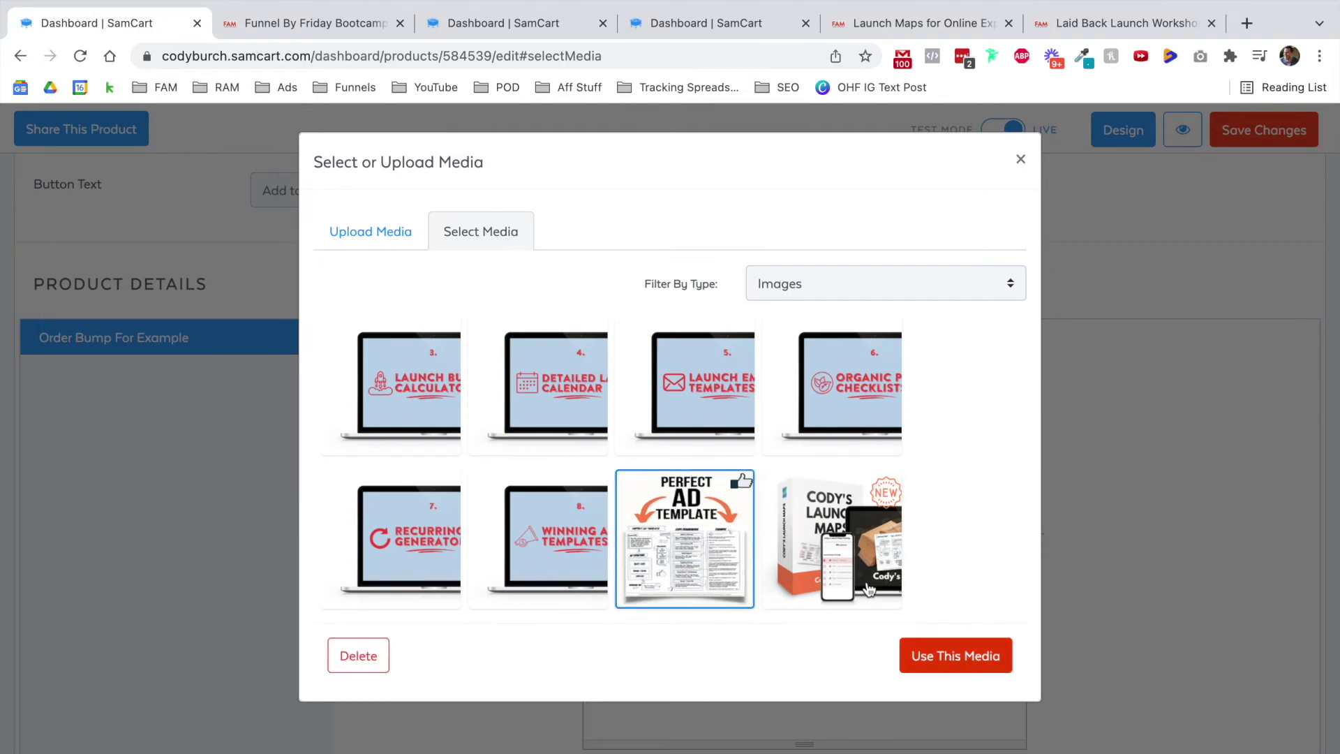
left_click(869, 591)
left_click(975, 669)
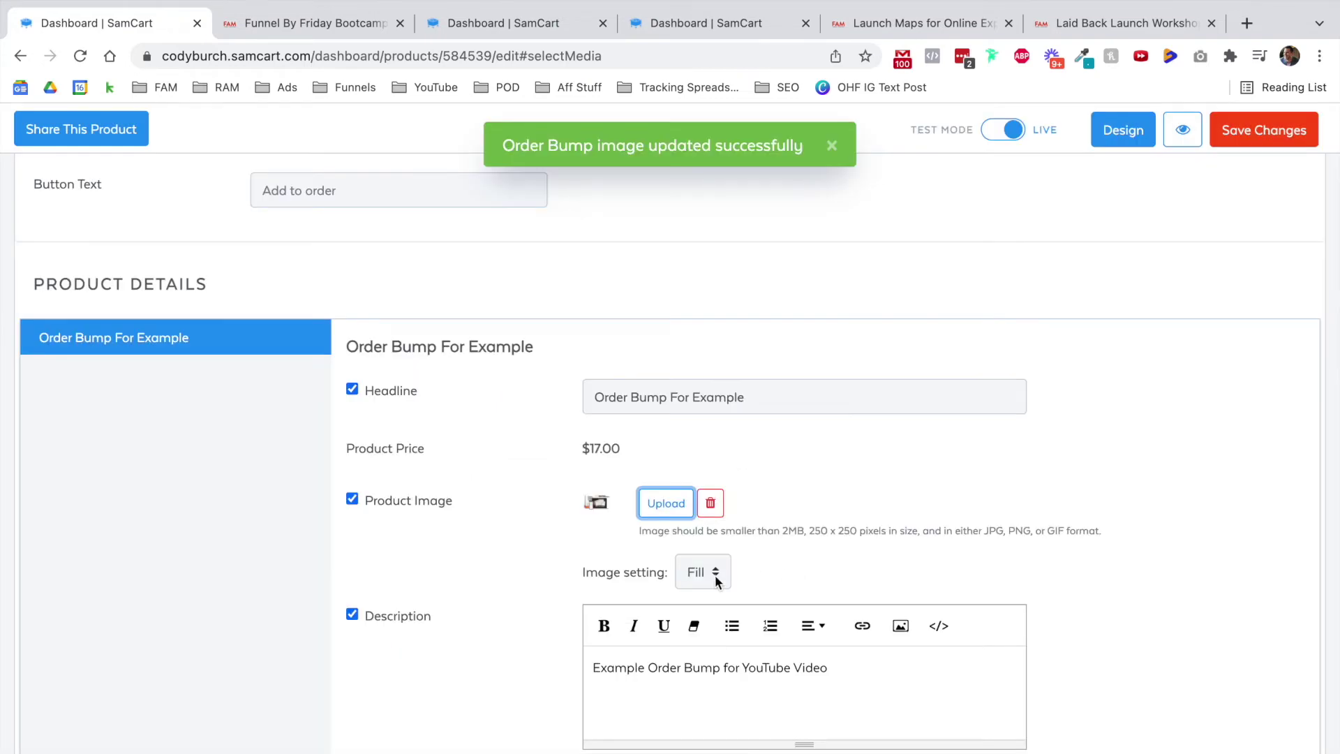
left_click(1233, 132)
left_click(263, 21)
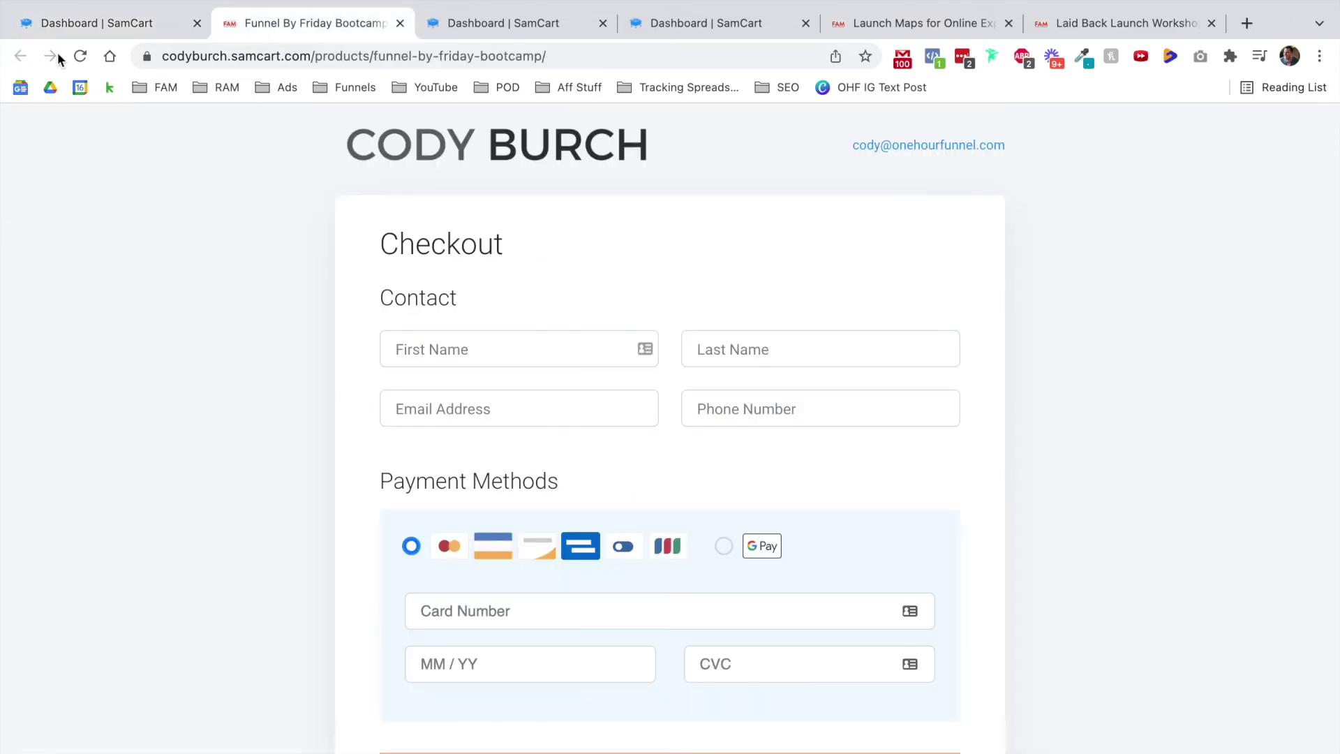
left_click(61, 53)
scroll(240, 354, "down", 6)
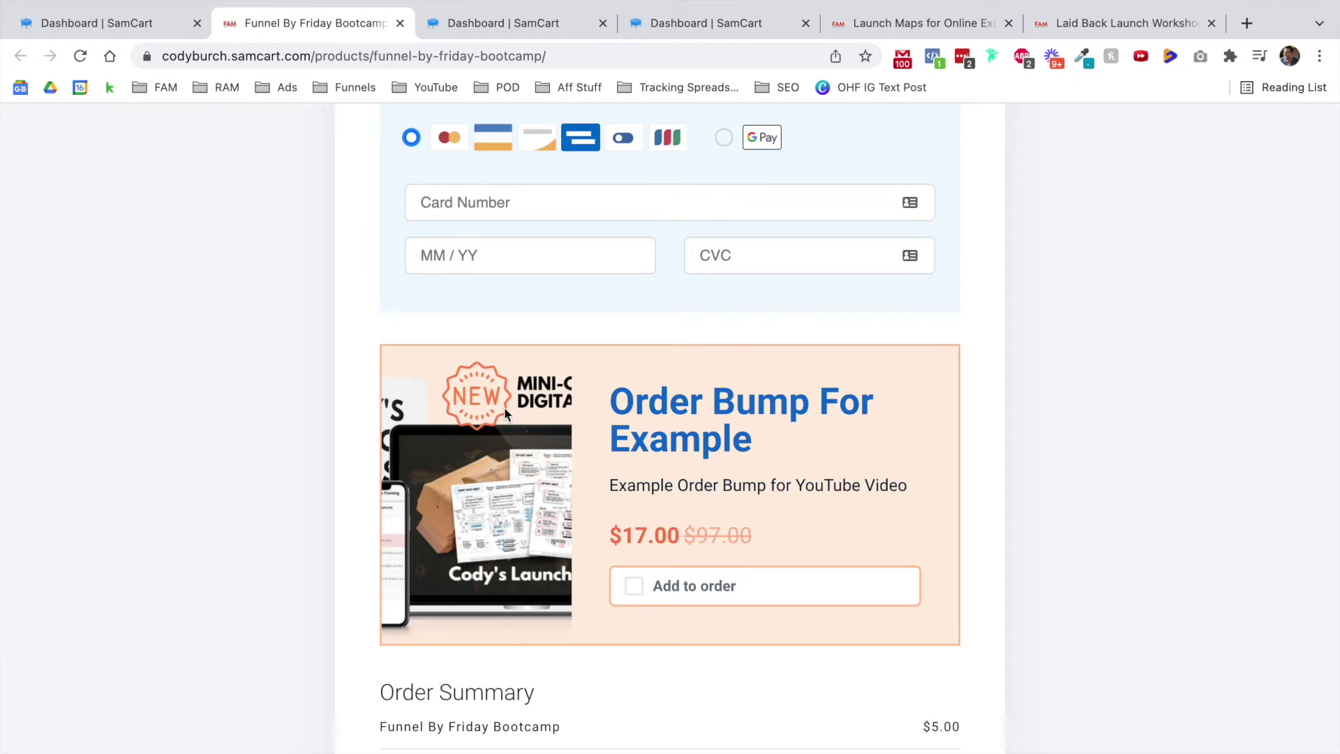
- Change the bump image setting to Fit, save, and reload the checkout preview
left_click(112, 23)
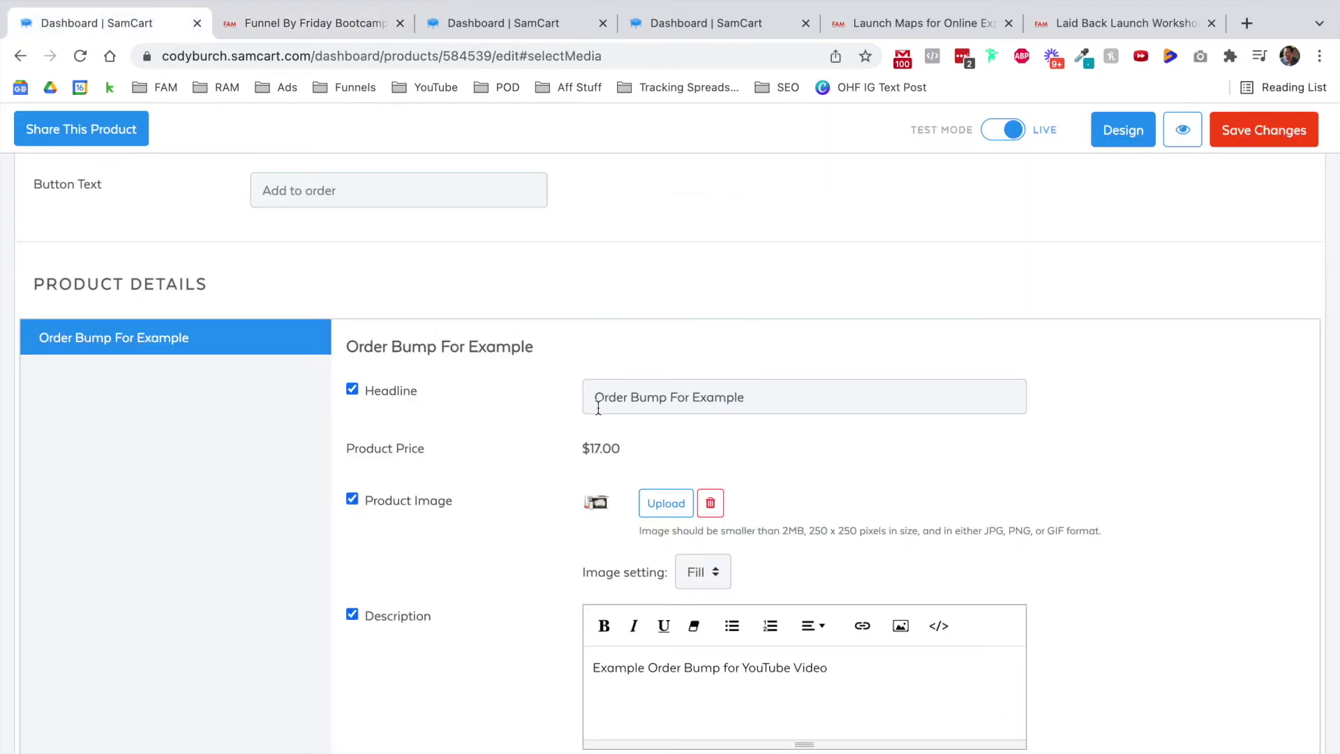
left_click(695, 574)
left_click(698, 596)
left_click(1261, 145)
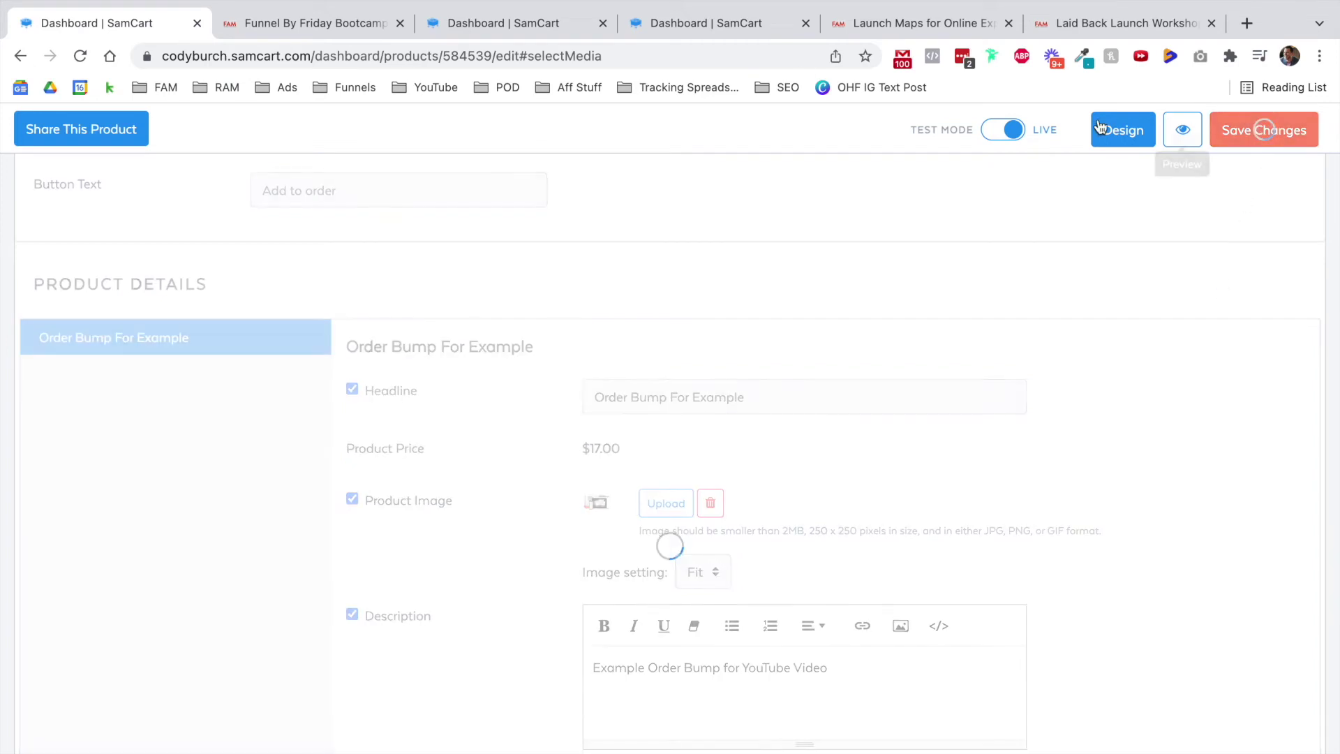
left_click(80, 55)
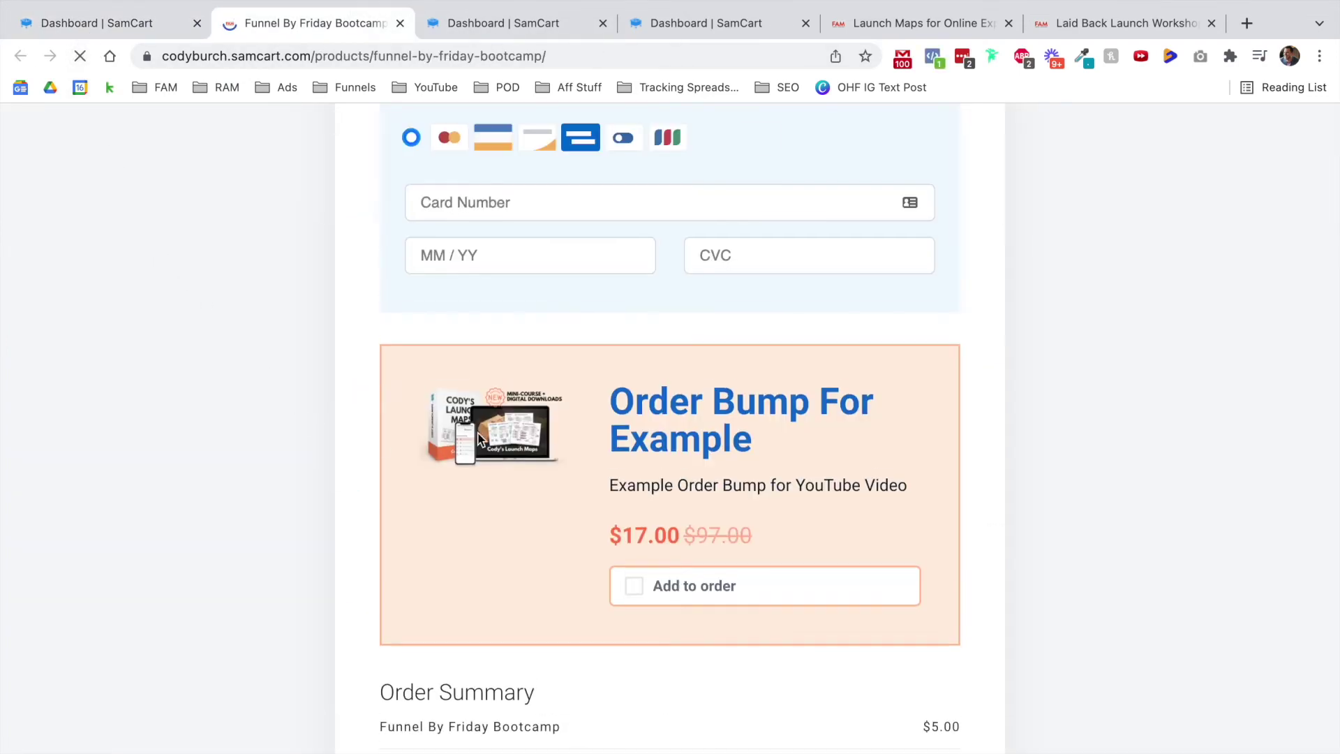
left_click(105, 25)
- Switch the order bump to the Vertical layout, save, and reload the checkout
scroll(442, 405, "down", 5)
scroll(441, 400, "up", 8)
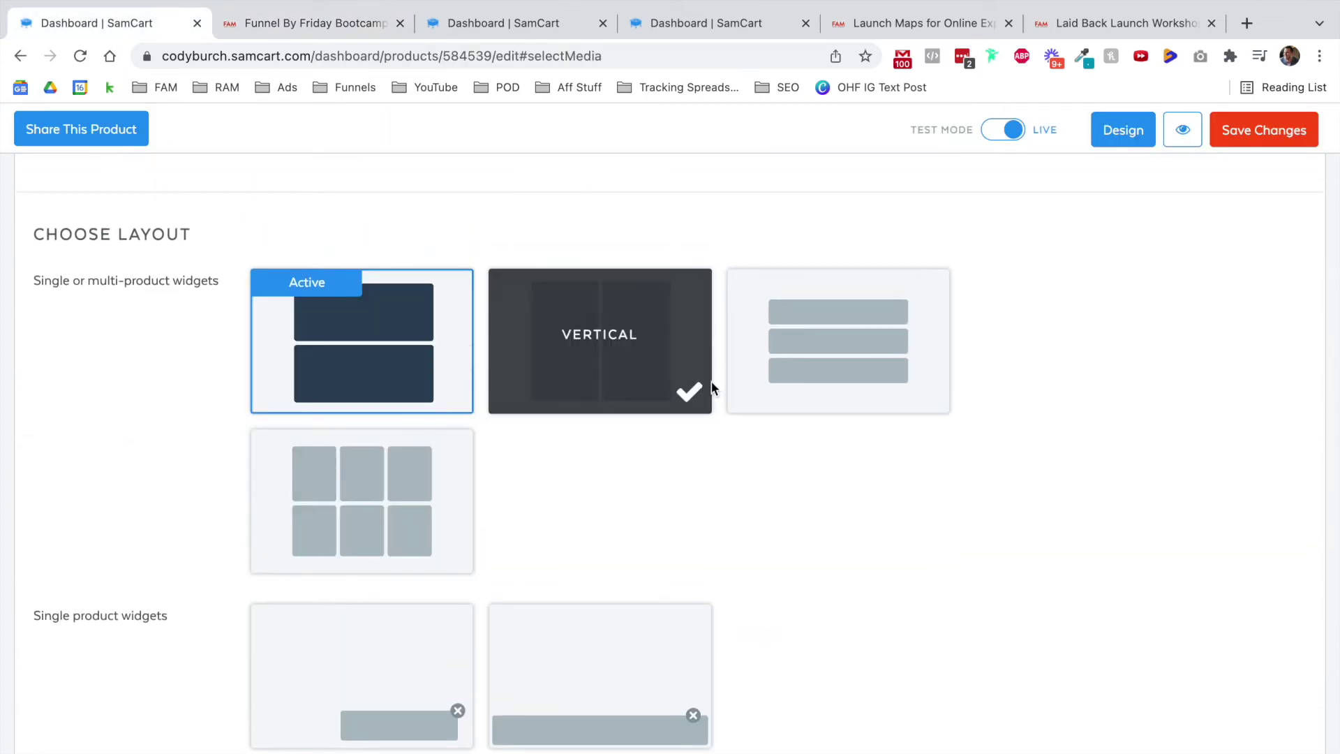
left_click(693, 393)
left_click(1235, 136)
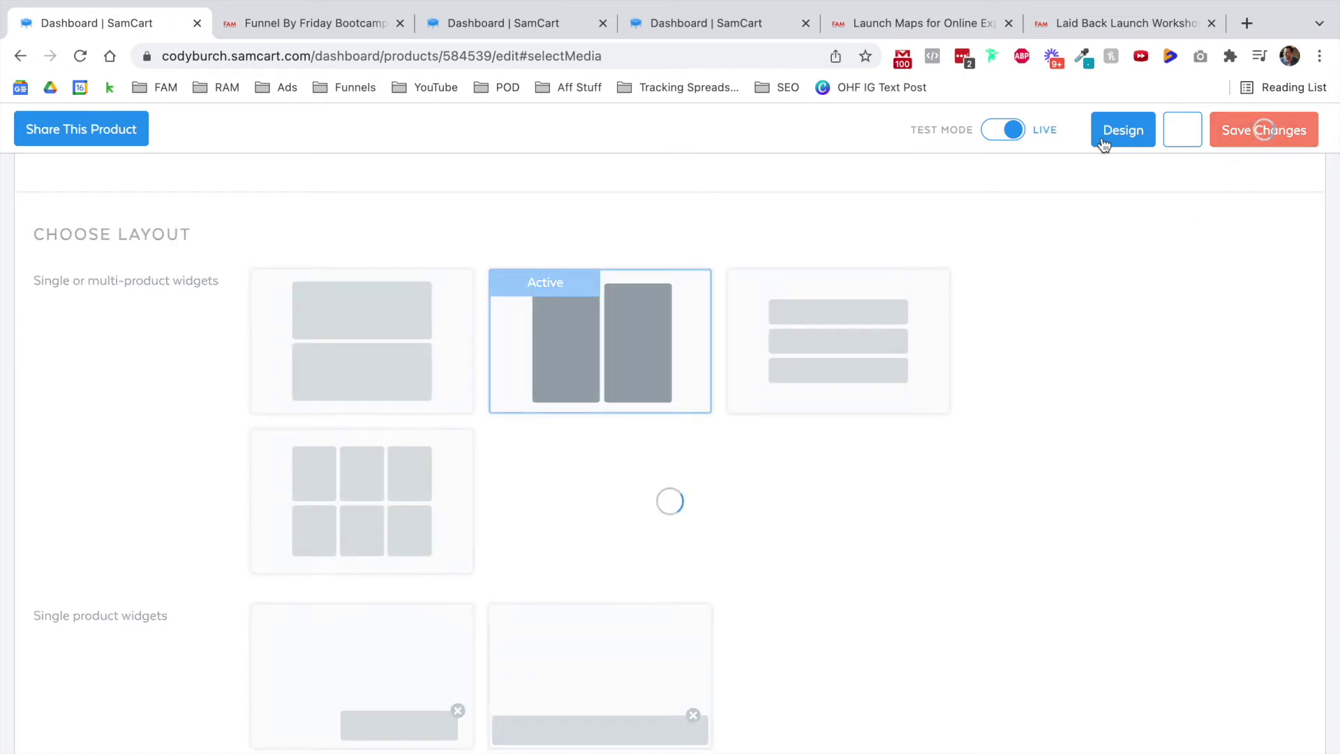
left_click(307, 23)
left_click(80, 56)
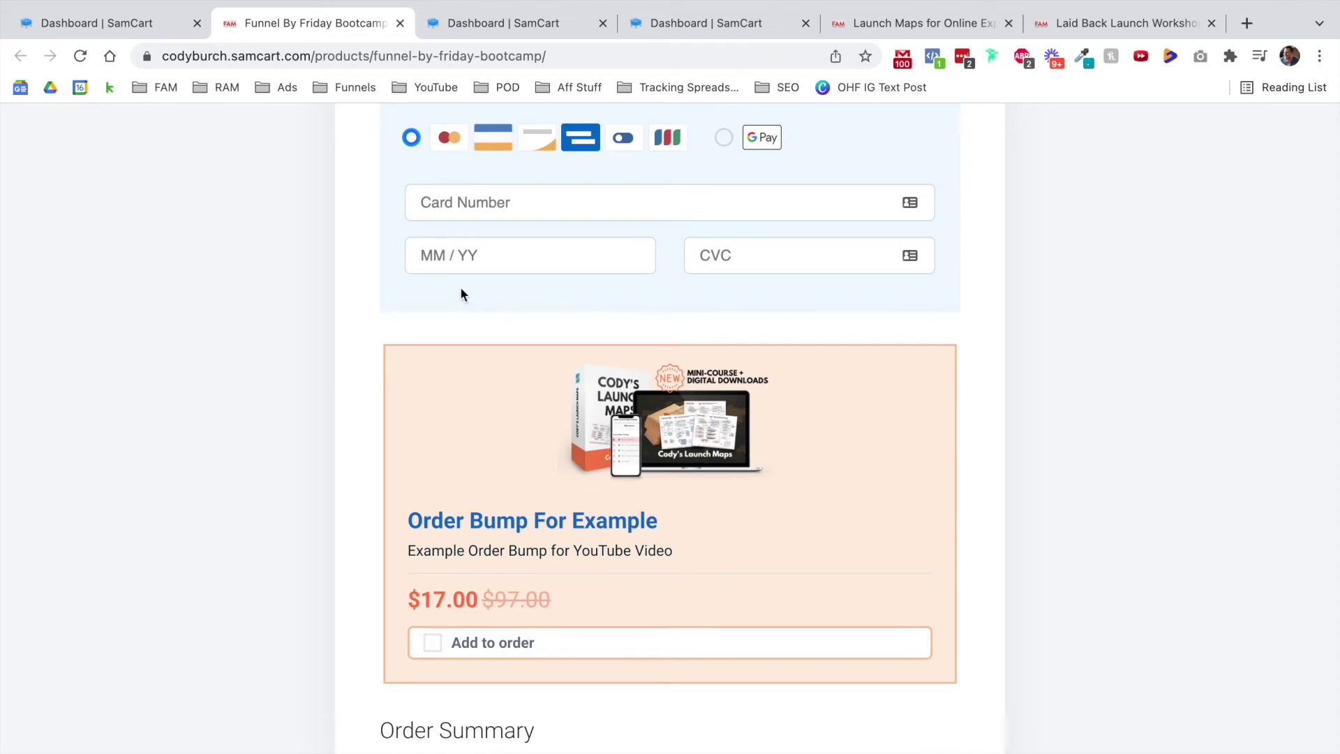
- Compare the bump with the Launch Maps and Laid Back Launch checkouts' order bumps
left_click(105, 23)
left_click(317, 24)
key("super+5")
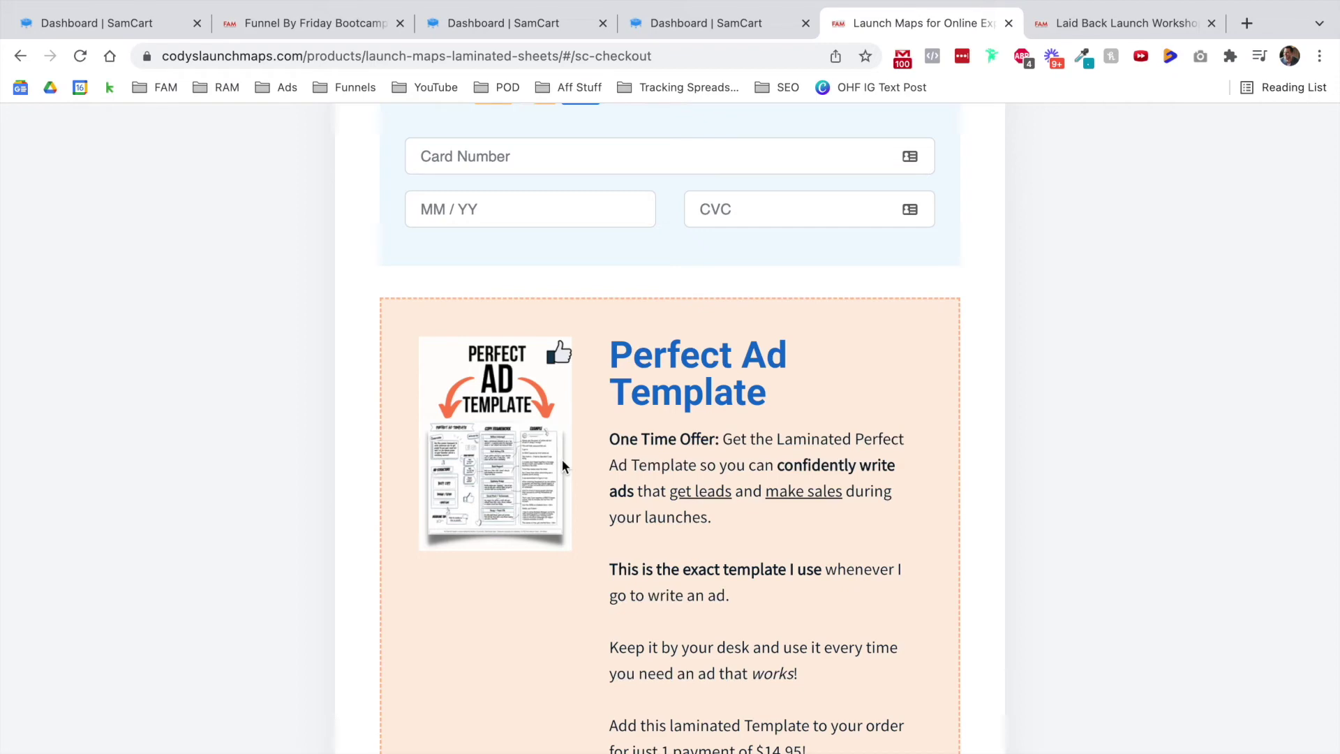
key("ctrl+Tab")
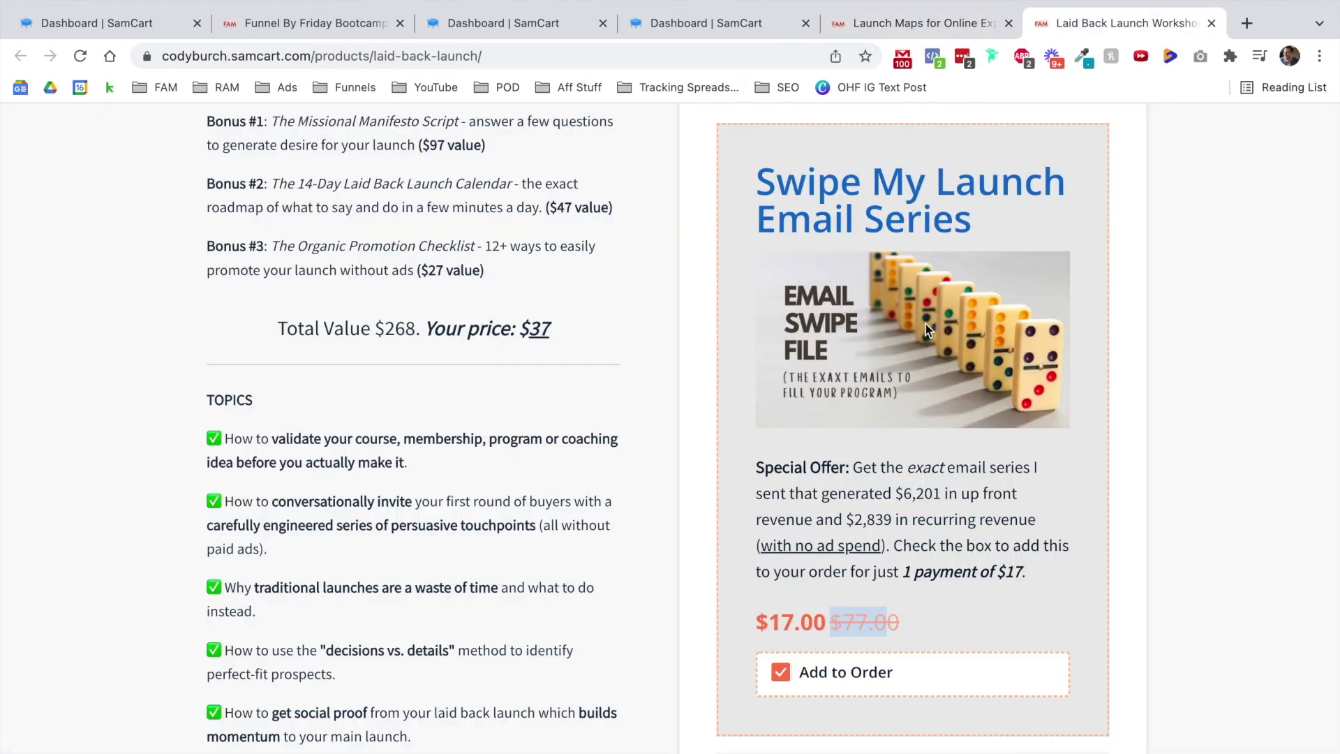
key("ctrl+Tab")
- Try the Horizontal Compact bump layout, save it, and preview the checkout
left_click(1249, 130)
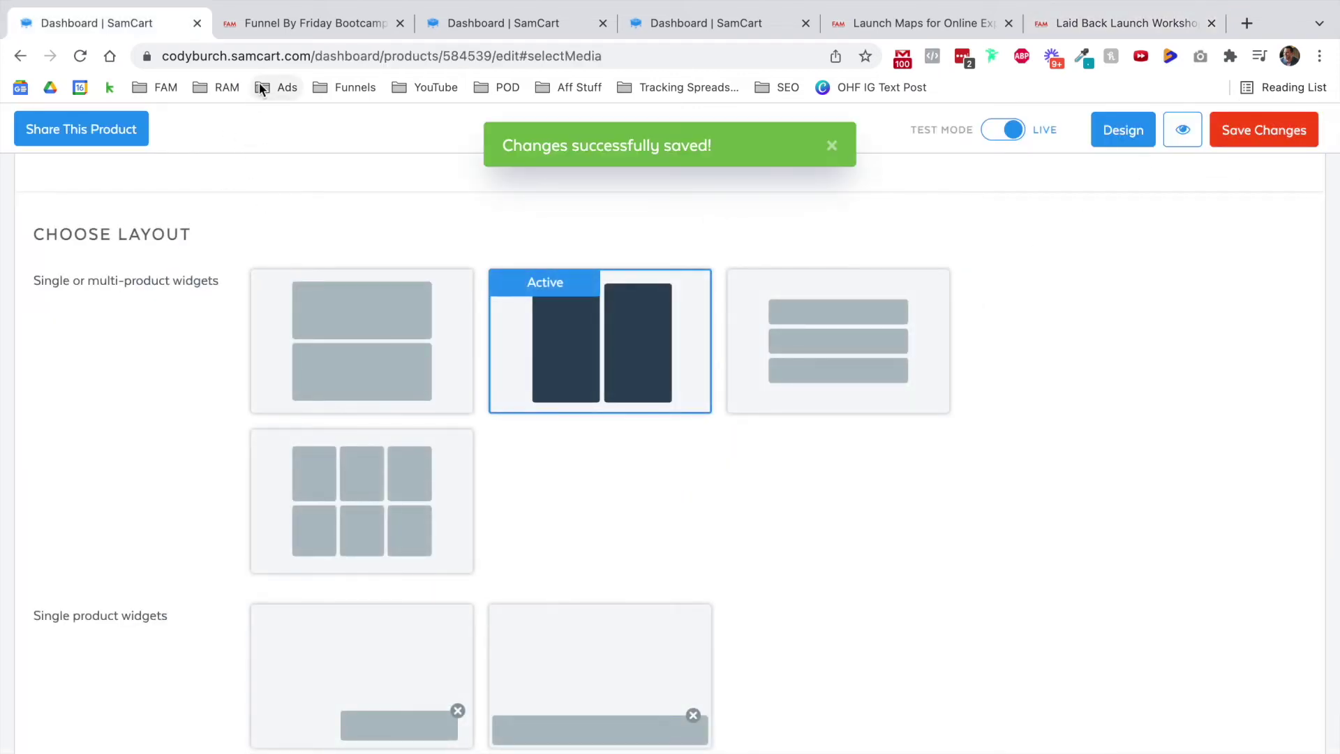
left_click(400, 23)
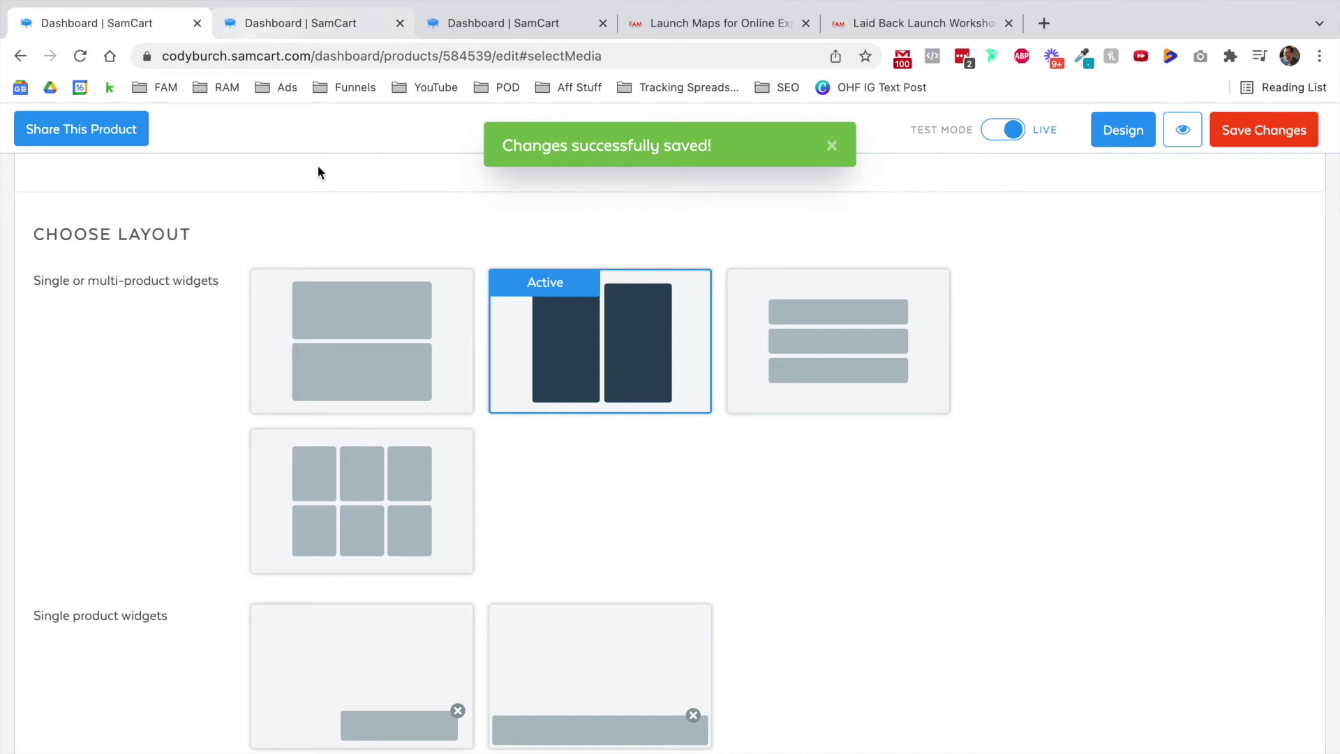
mouse_move(765, 380)
left_click(928, 393)
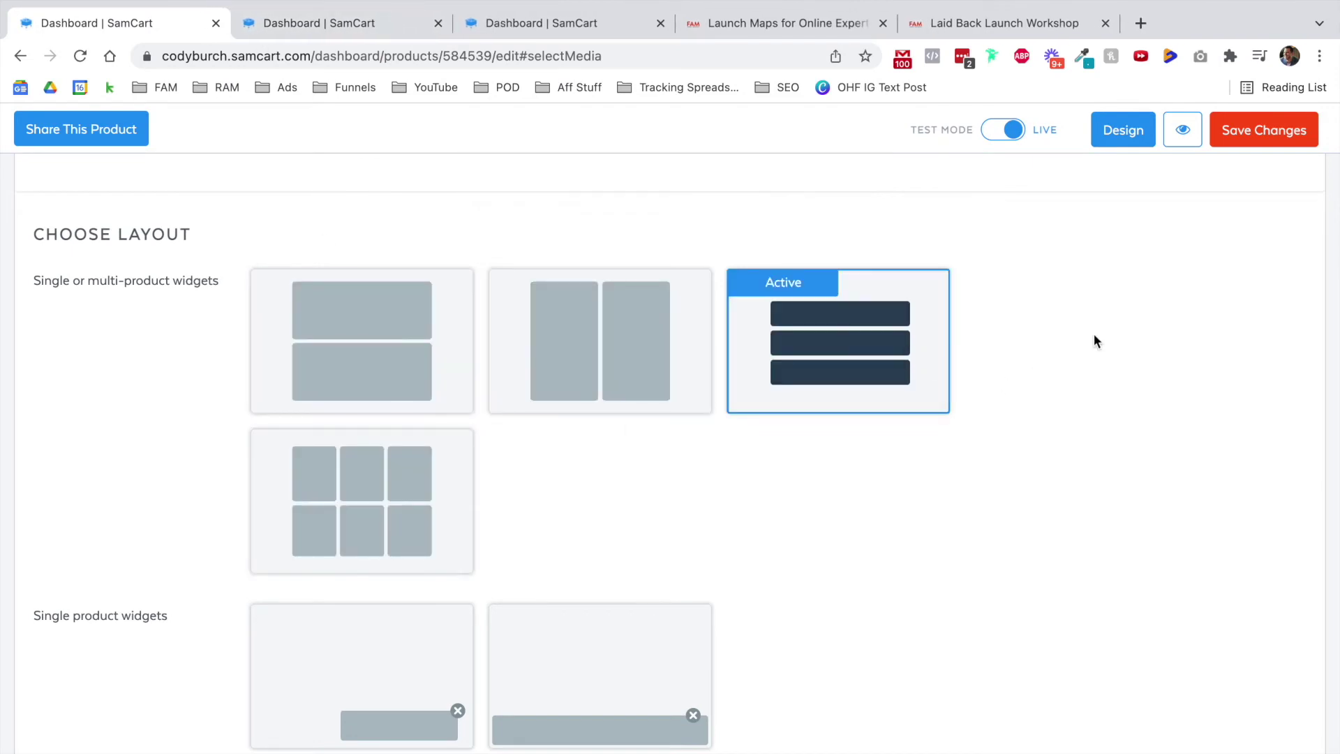
left_click(1238, 149)
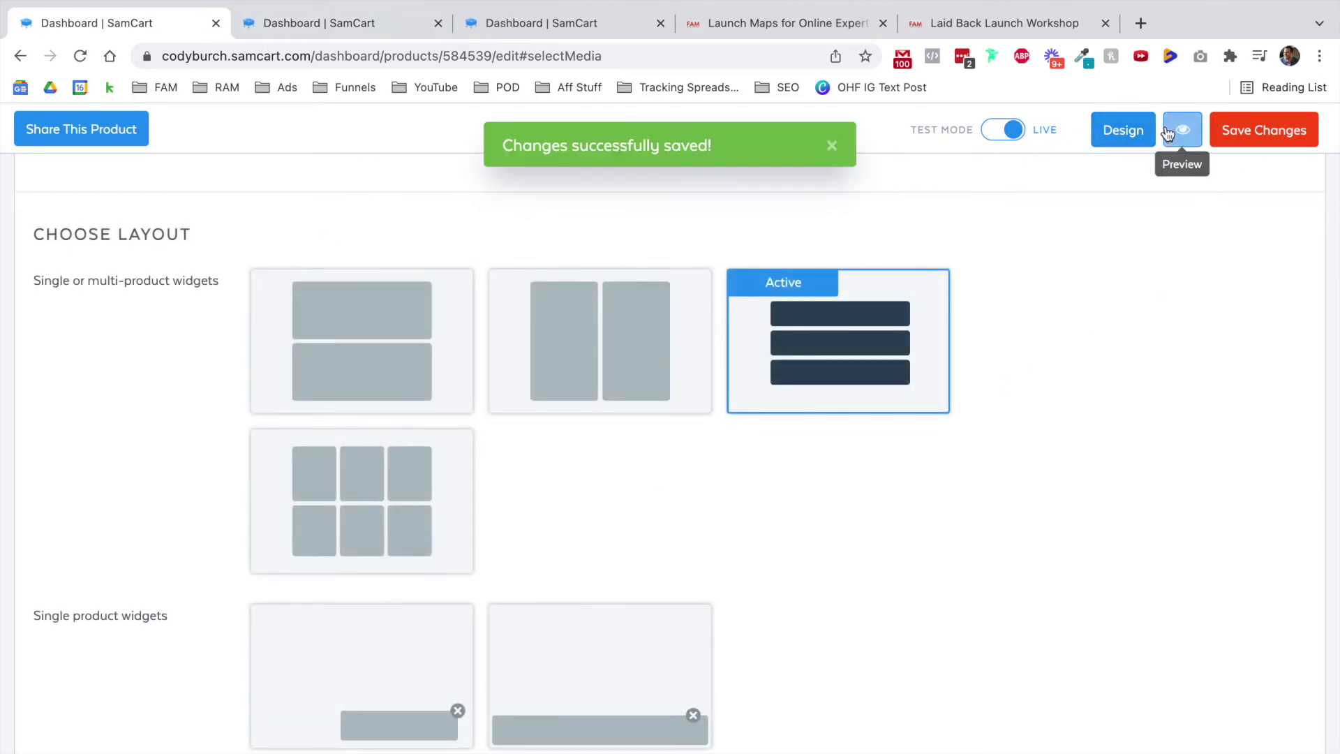
left_click(1174, 134)
scroll(285, 359, "down", 4)
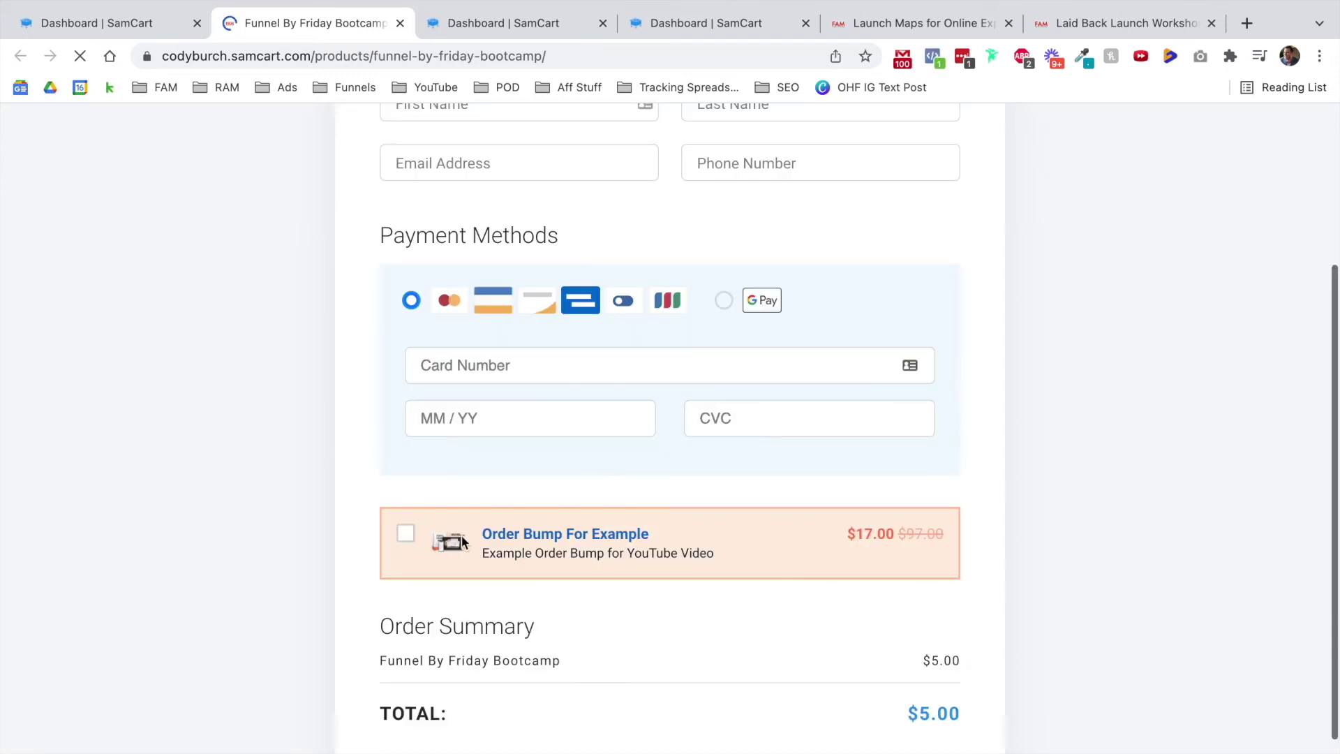
- Restore the stacked Horizontal layout and save it
left_click(141, 31)
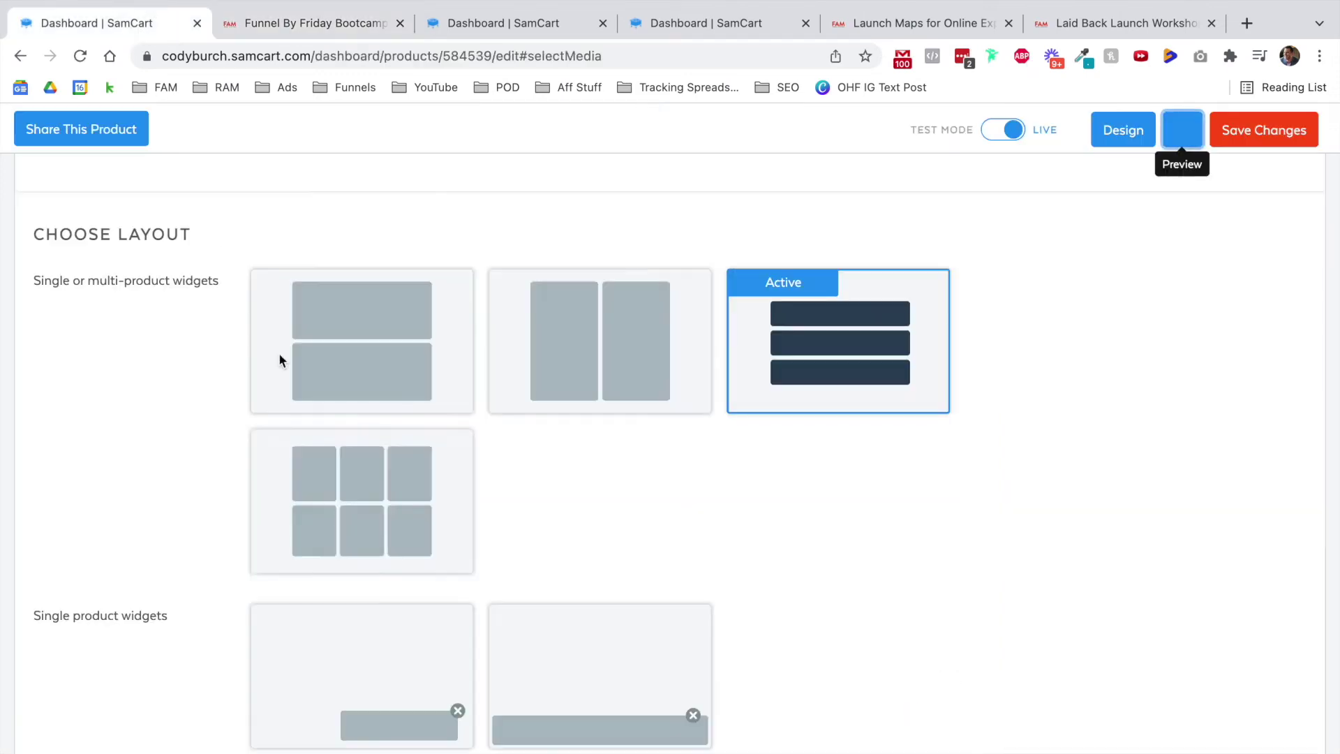
left_click(452, 394)
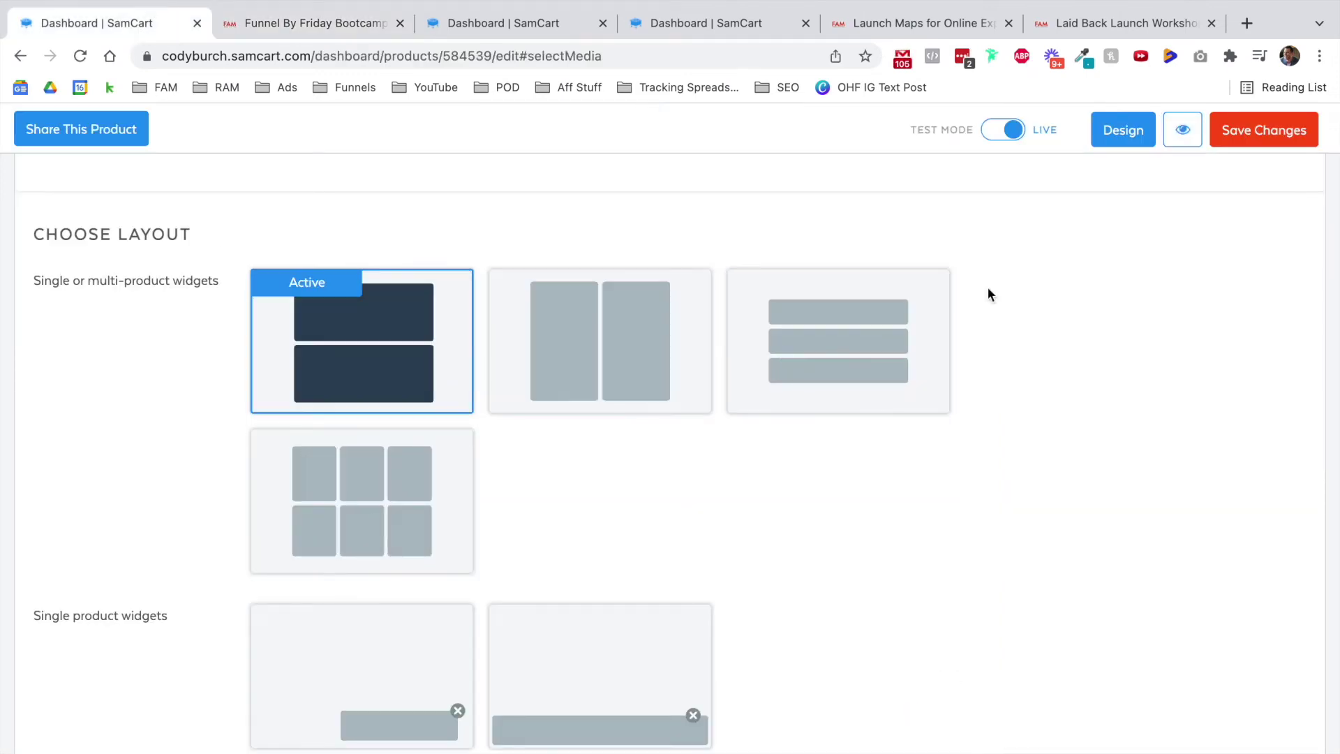
left_click(1236, 135)
scroll(1065, 409, "down", 3)
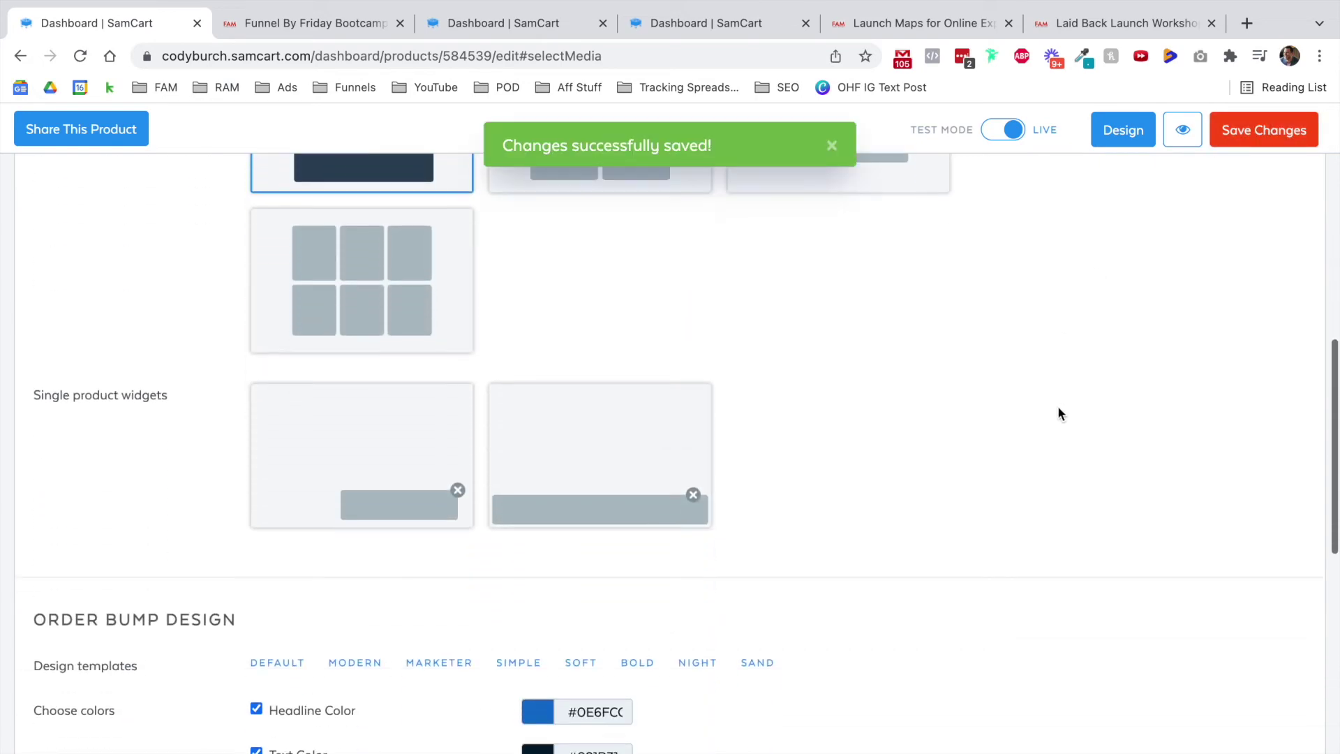
scroll(1057, 405, "up", 7)
left_click(400, 23)
left_click(450, 23)
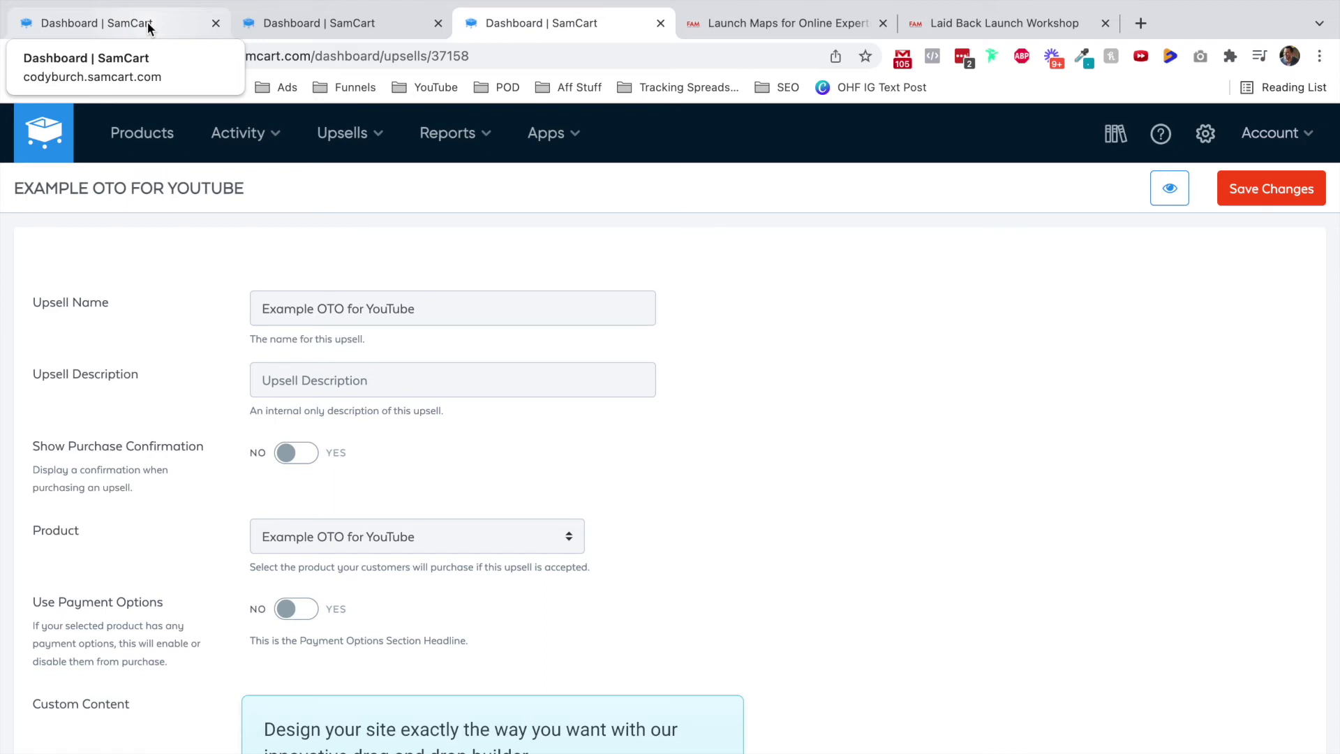
mouse_move(341, 131)
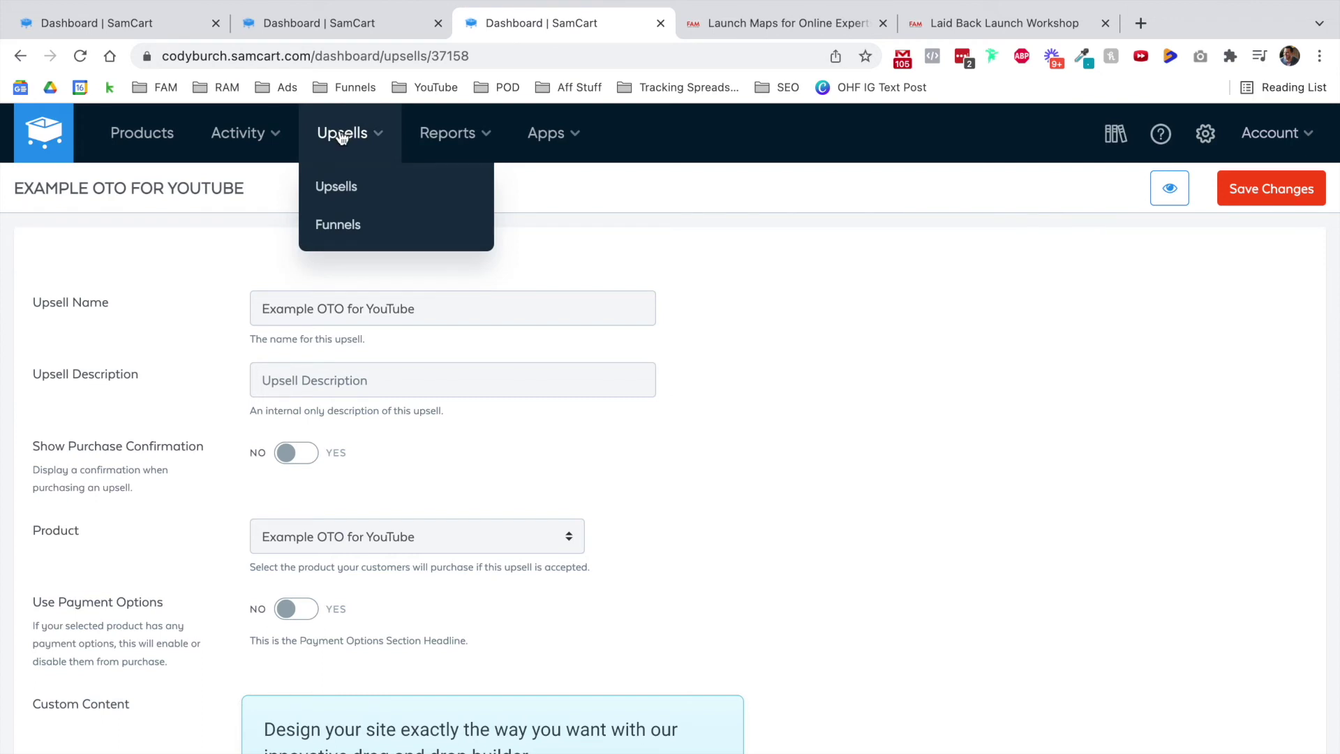
- Create a new upsell funnel named 'Funnel By Friday Bootcamp Funnel' with a description
left_click(321, 229)
left_click(70, 188)
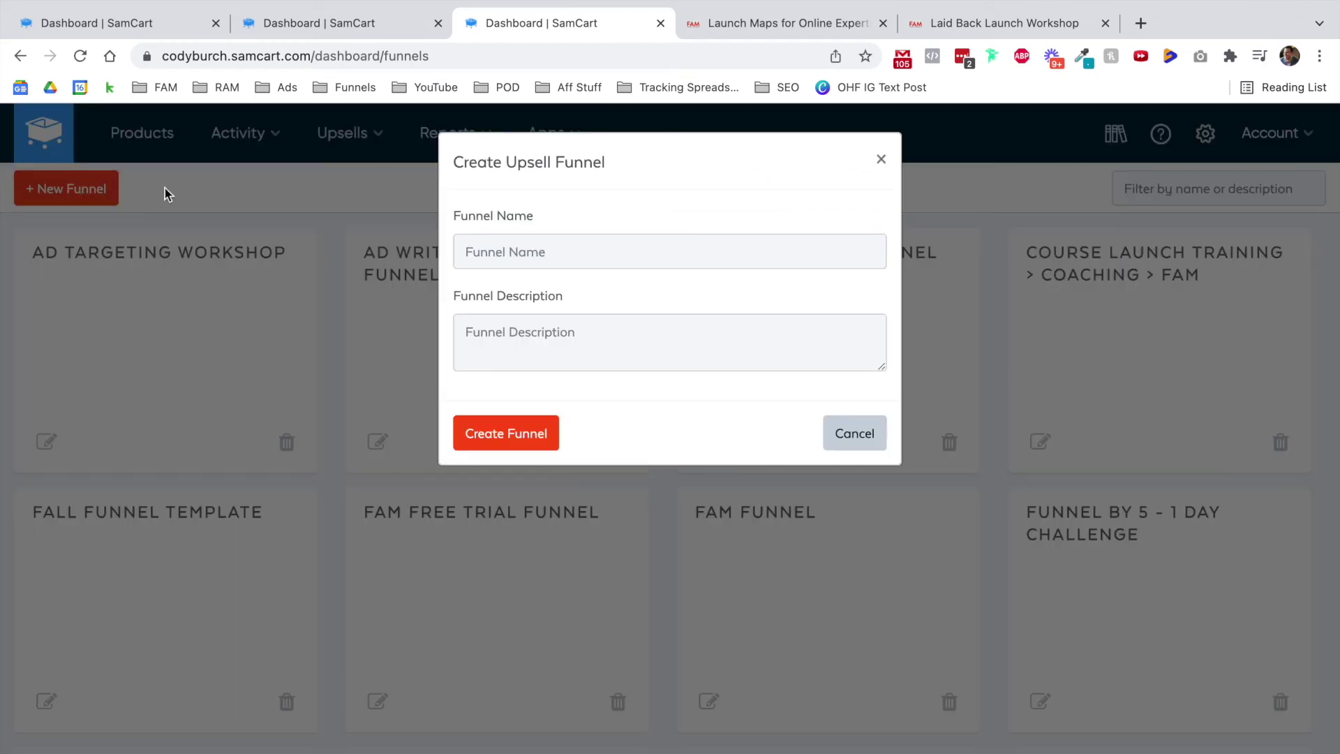
left_click(532, 260)
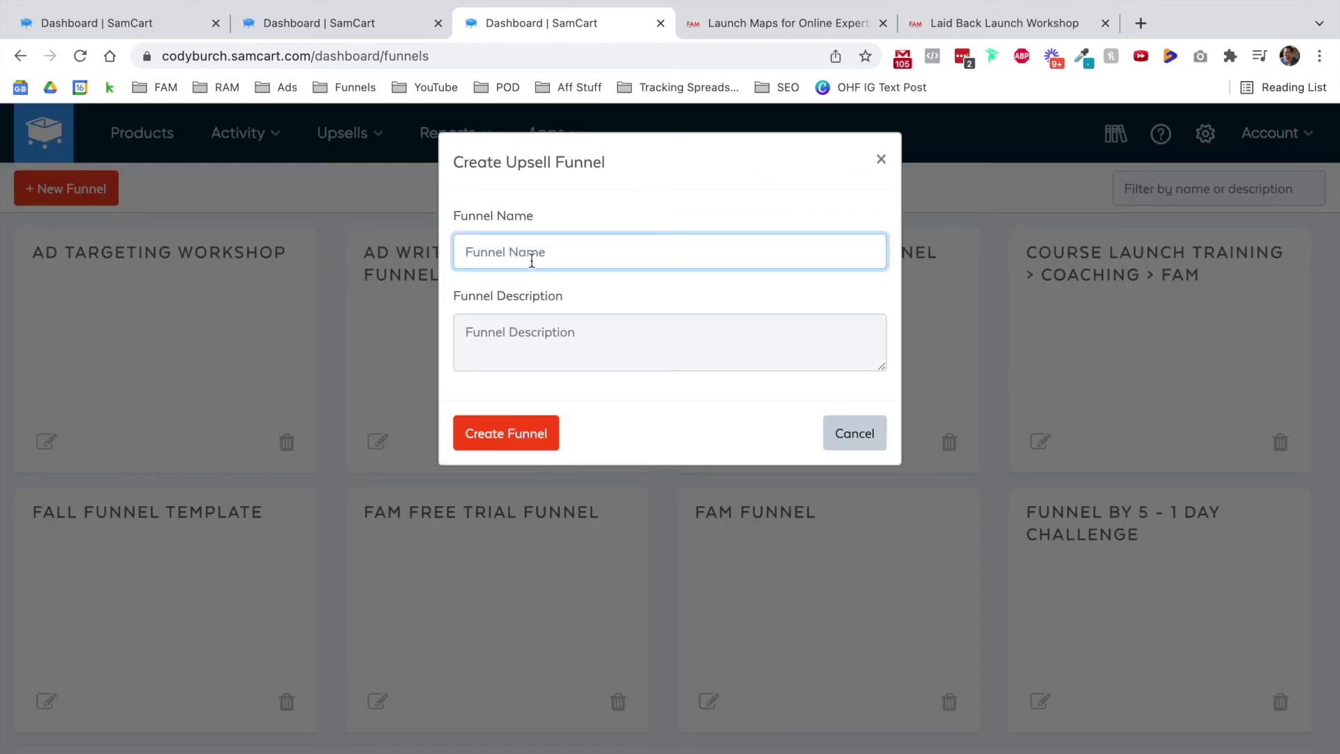
type("Funnel By Friday Bootcamp Funnel")
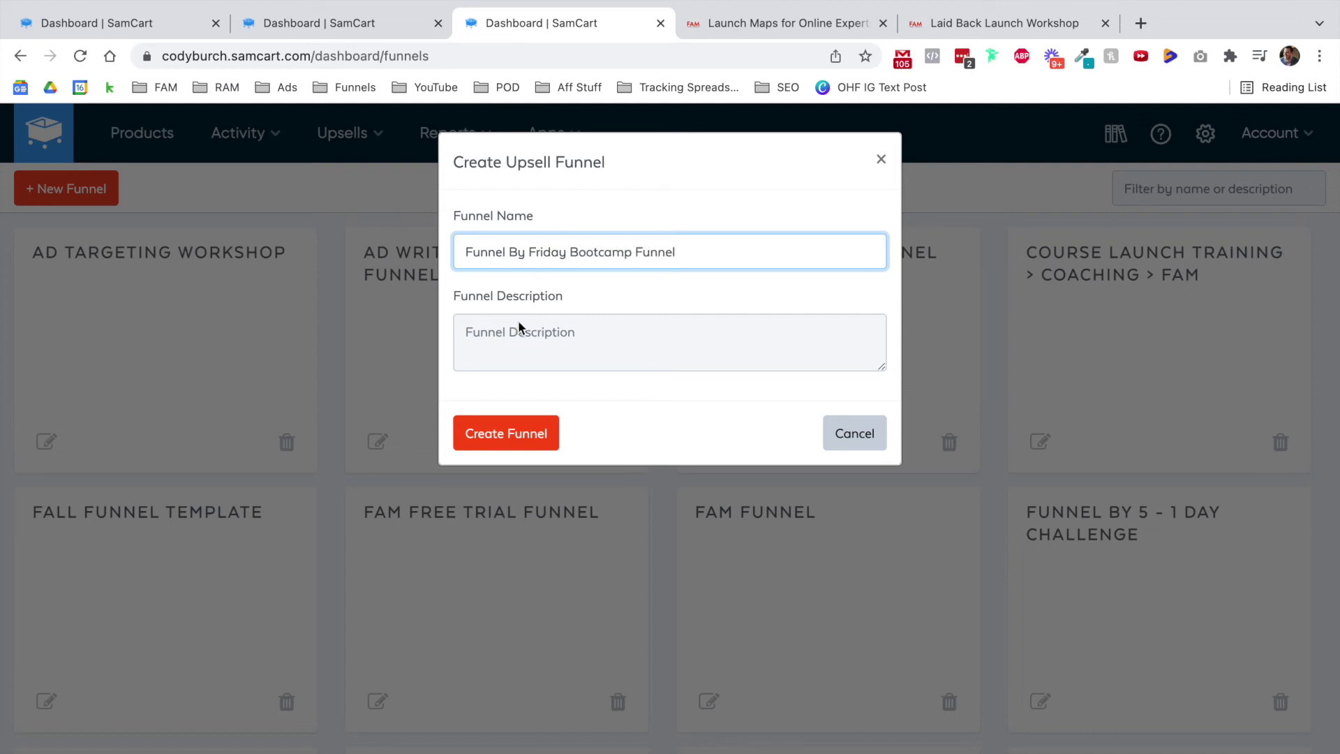
left_click(518, 345)
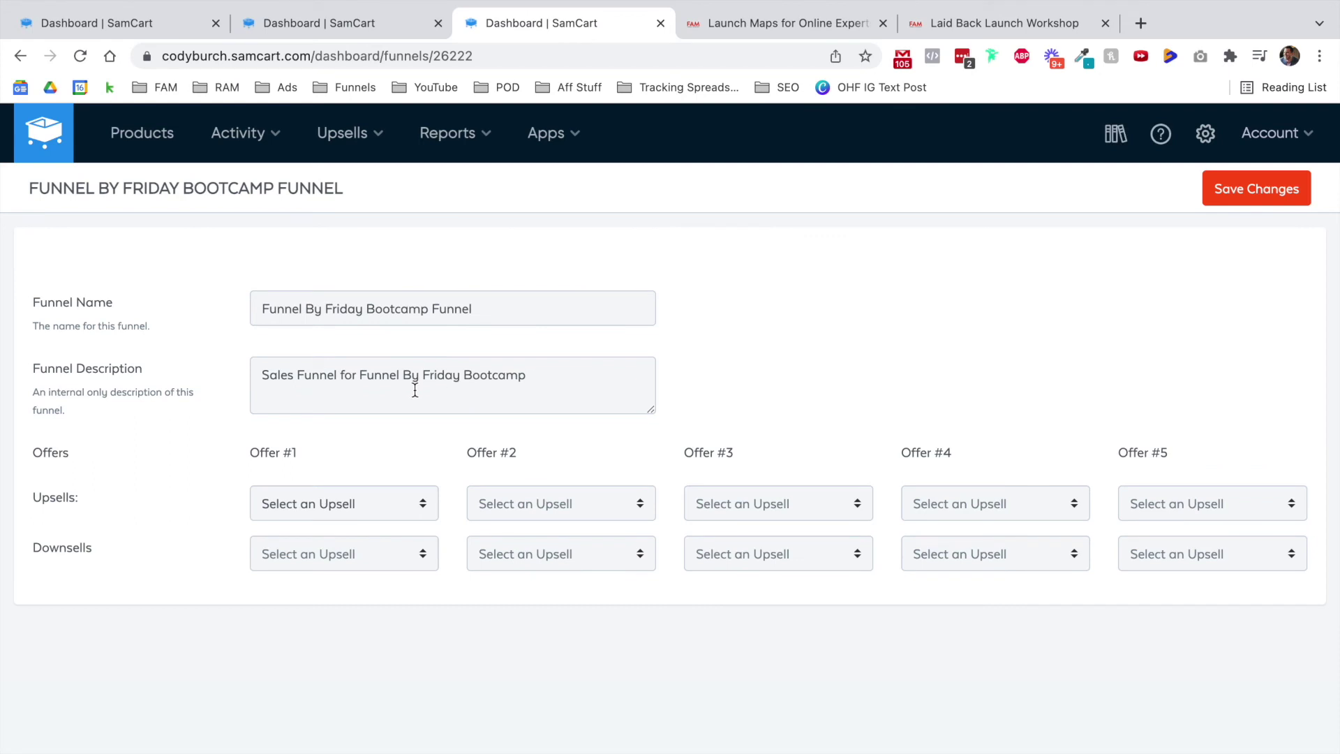
- Set the funnel's Offer #1 upsell to Example OTO for YouTube and save
left_click_drag(262, 308, 492, 307)
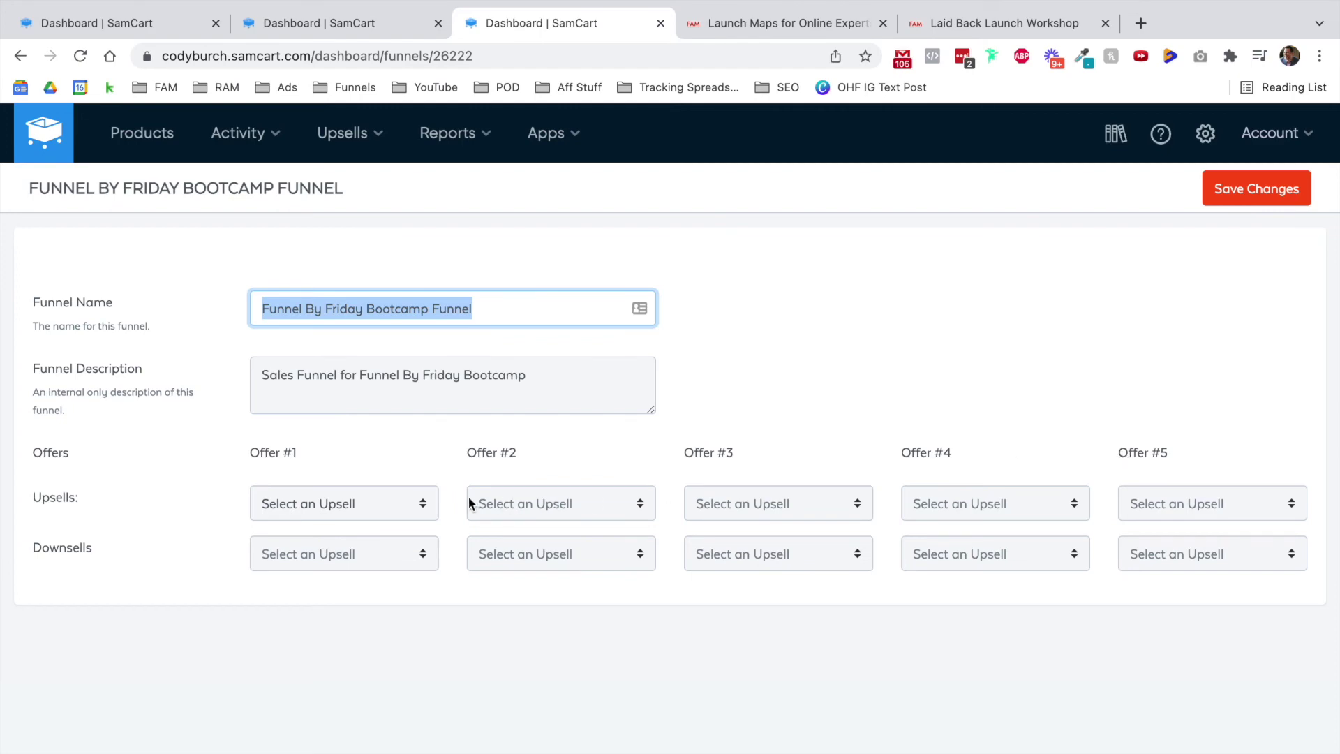
left_click(398, 503)
scroll(398, 503, "down", 3)
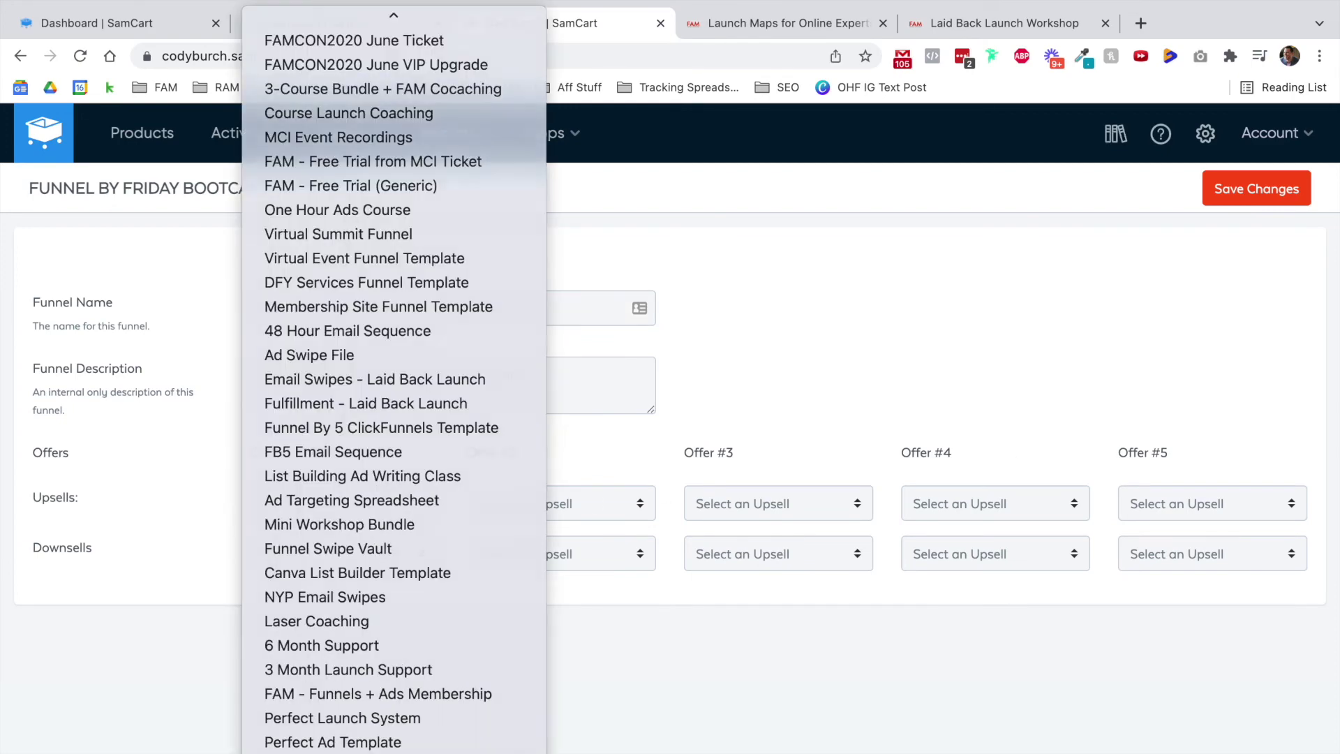
left_click(359, 740)
left_click(1232, 197)
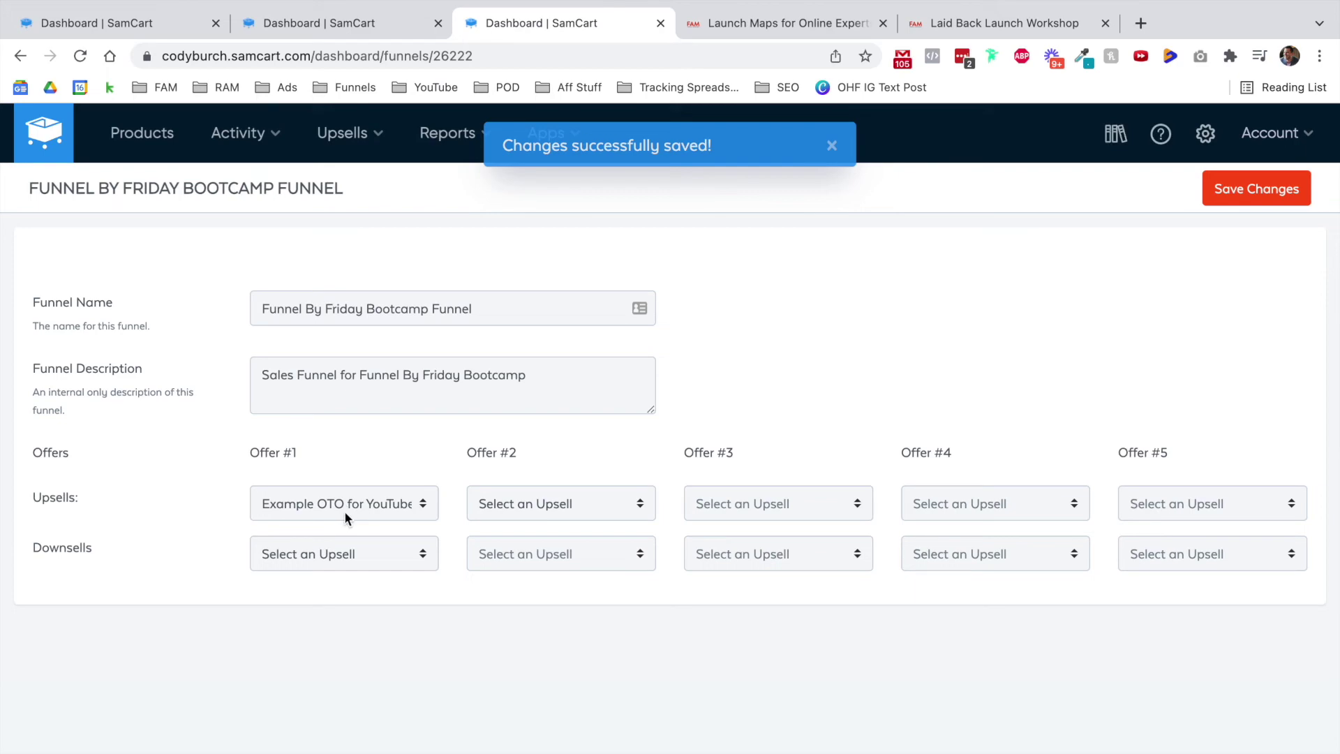
- Open the Example OTO for YouTube upsell in the Drag & Drop page builder
mouse_move(342, 133)
left_click(336, 186)
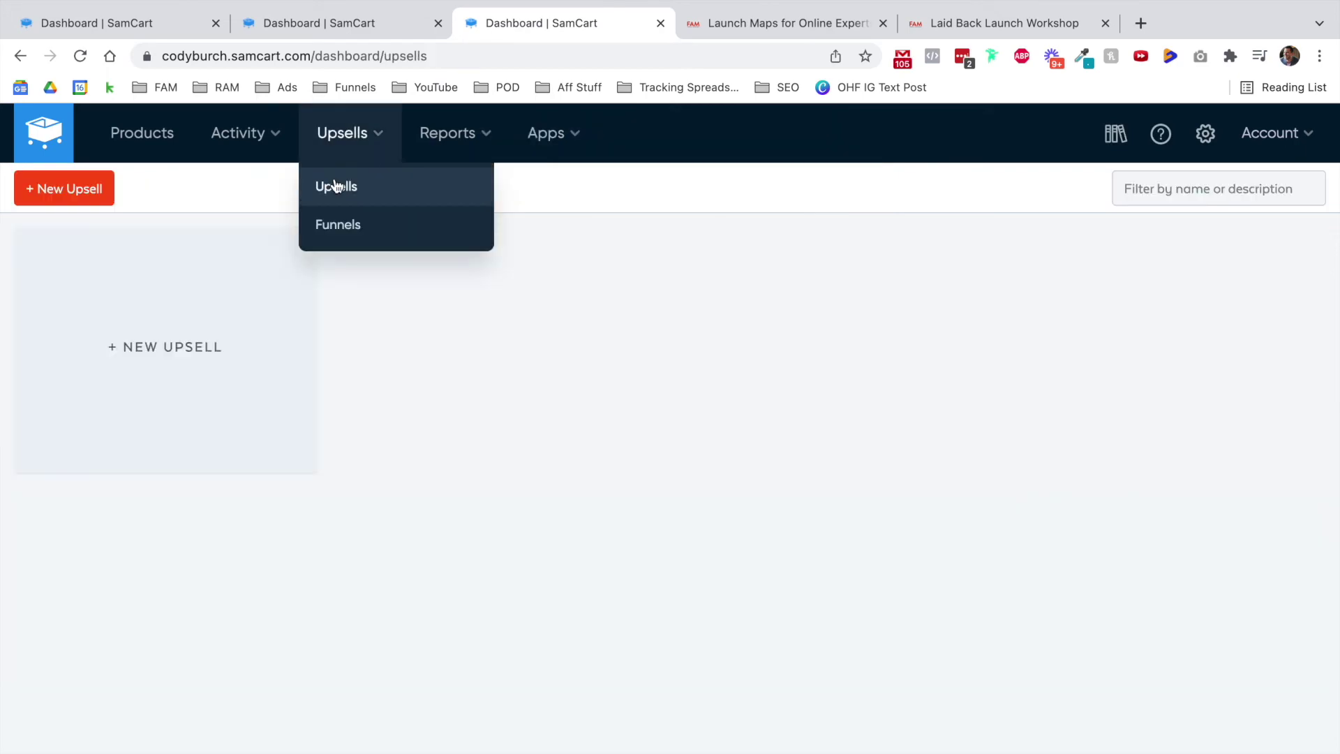
scroll(517, 380, "down", 10)
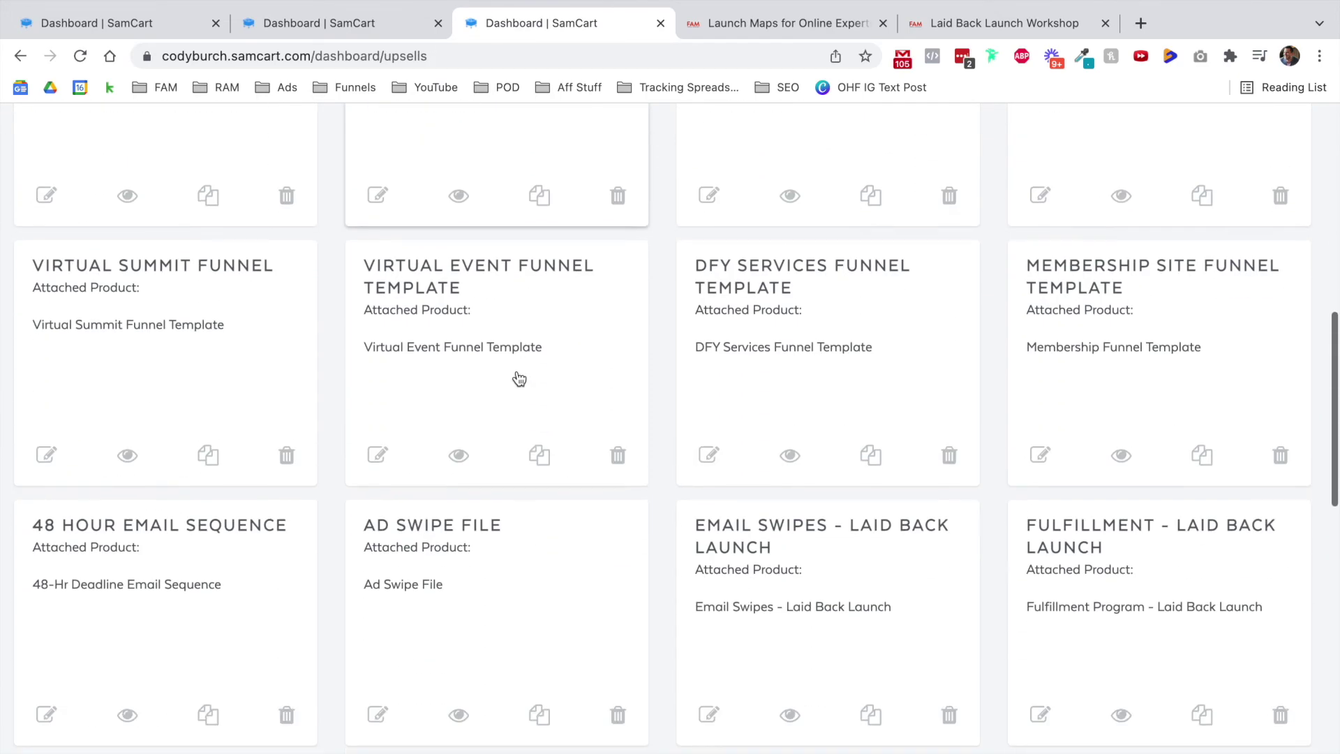
left_click(199, 677)
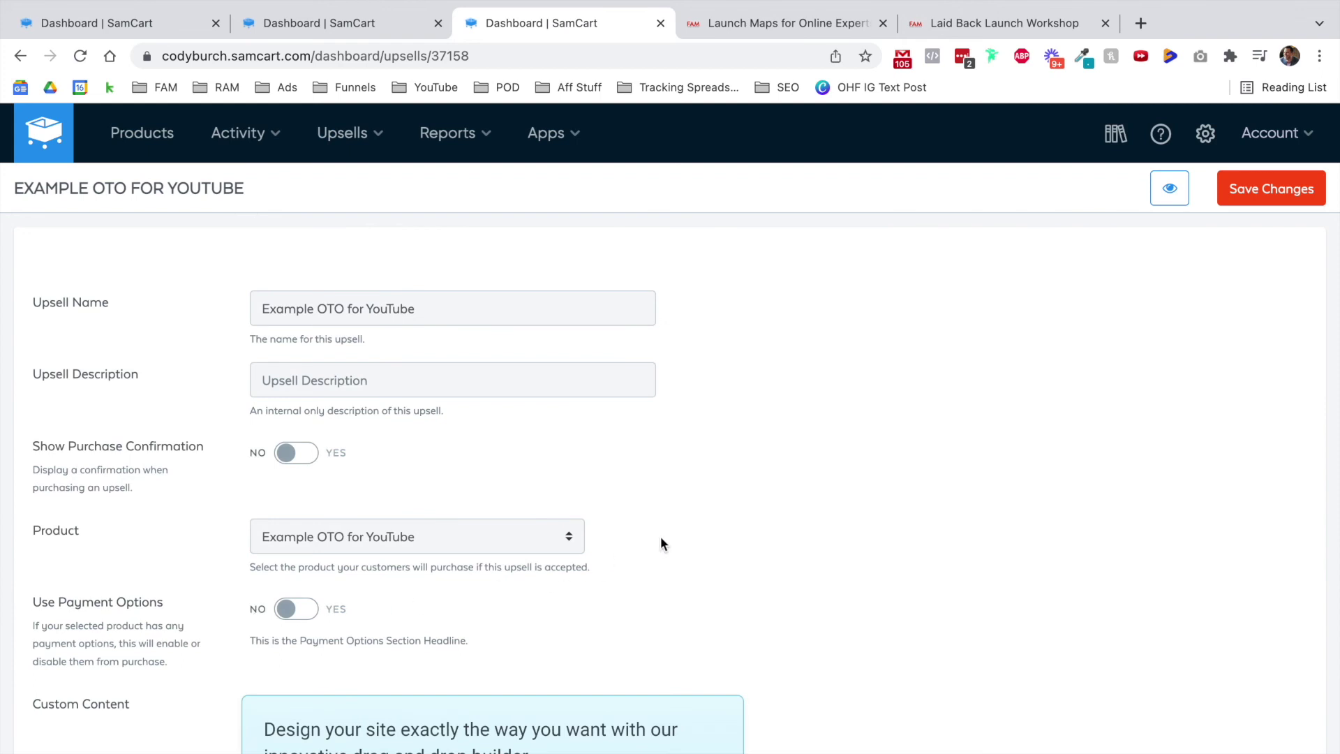
scroll(695, 515, "down", 1)
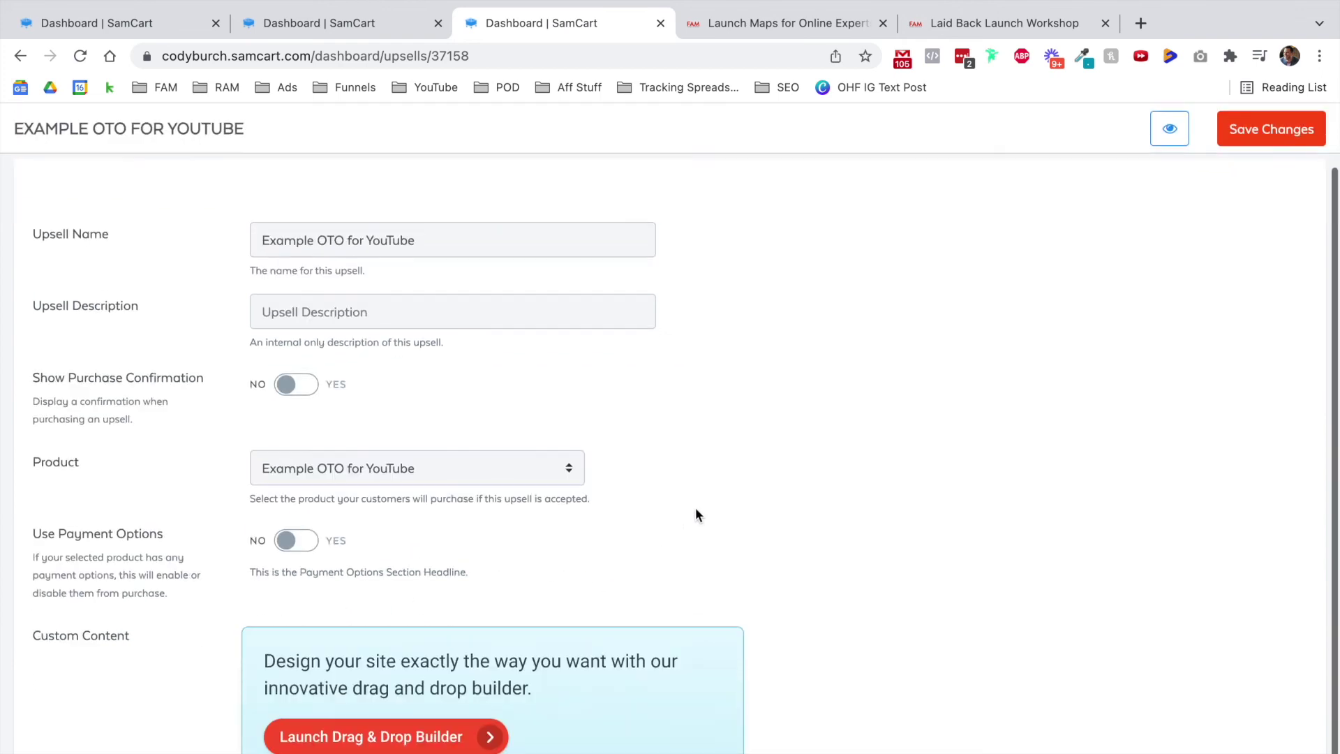
left_click(428, 739)
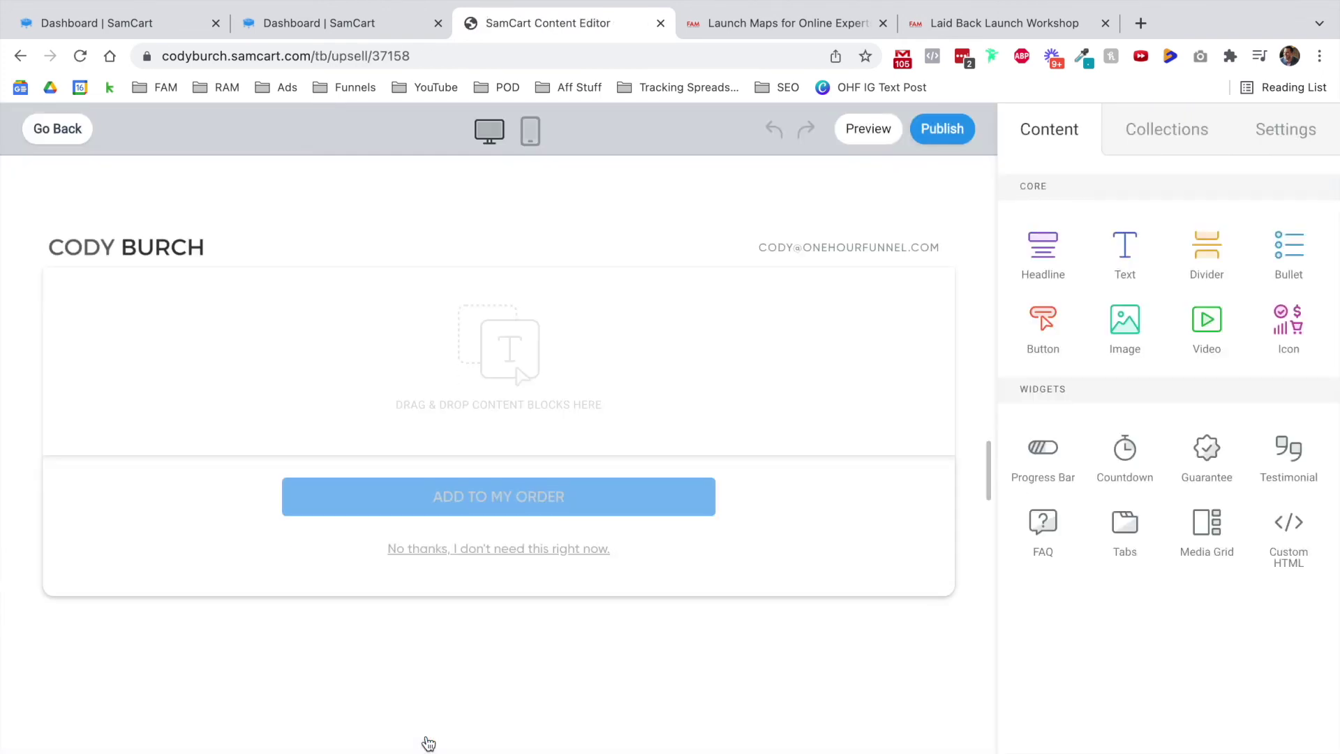
- Apply the saved OTO Template (OHA Course) to the page, replacing its content
left_click(1290, 136)
left_click(1113, 331)
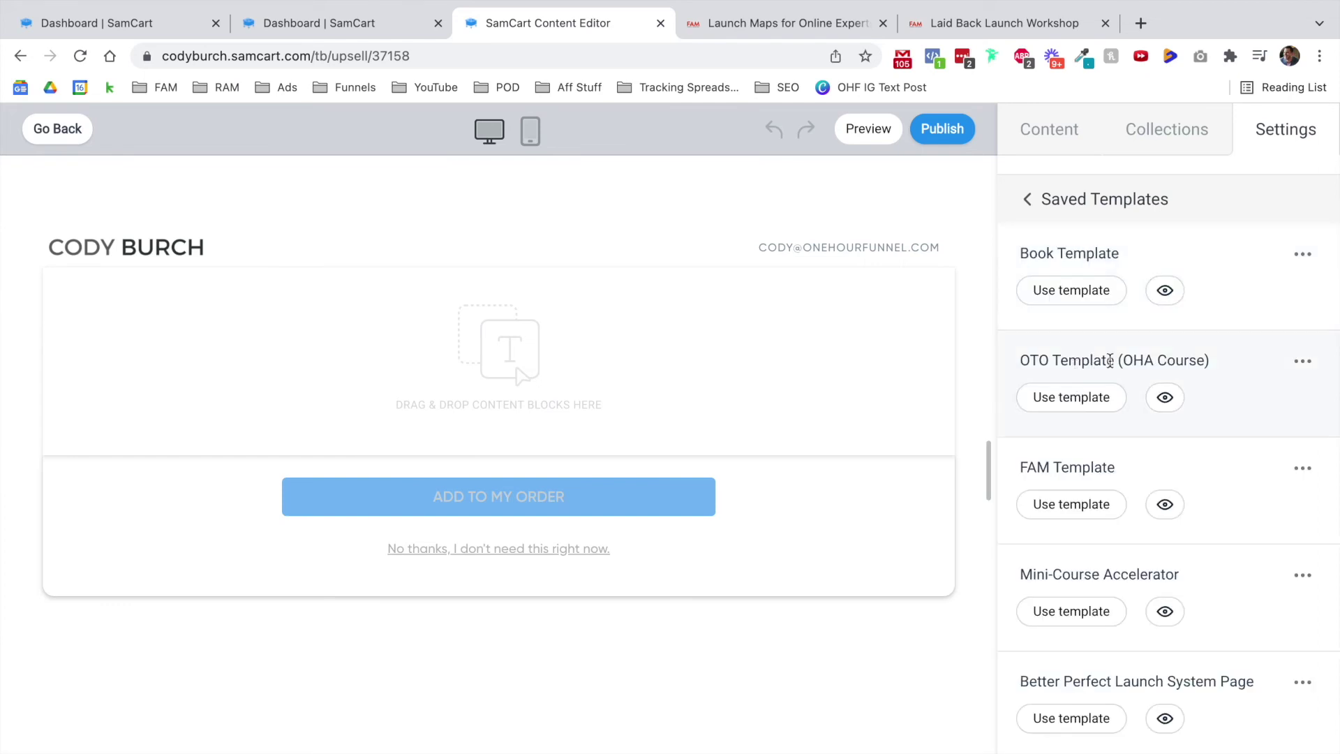
left_click_drag(1119, 360, 1205, 360)
left_click(1072, 399)
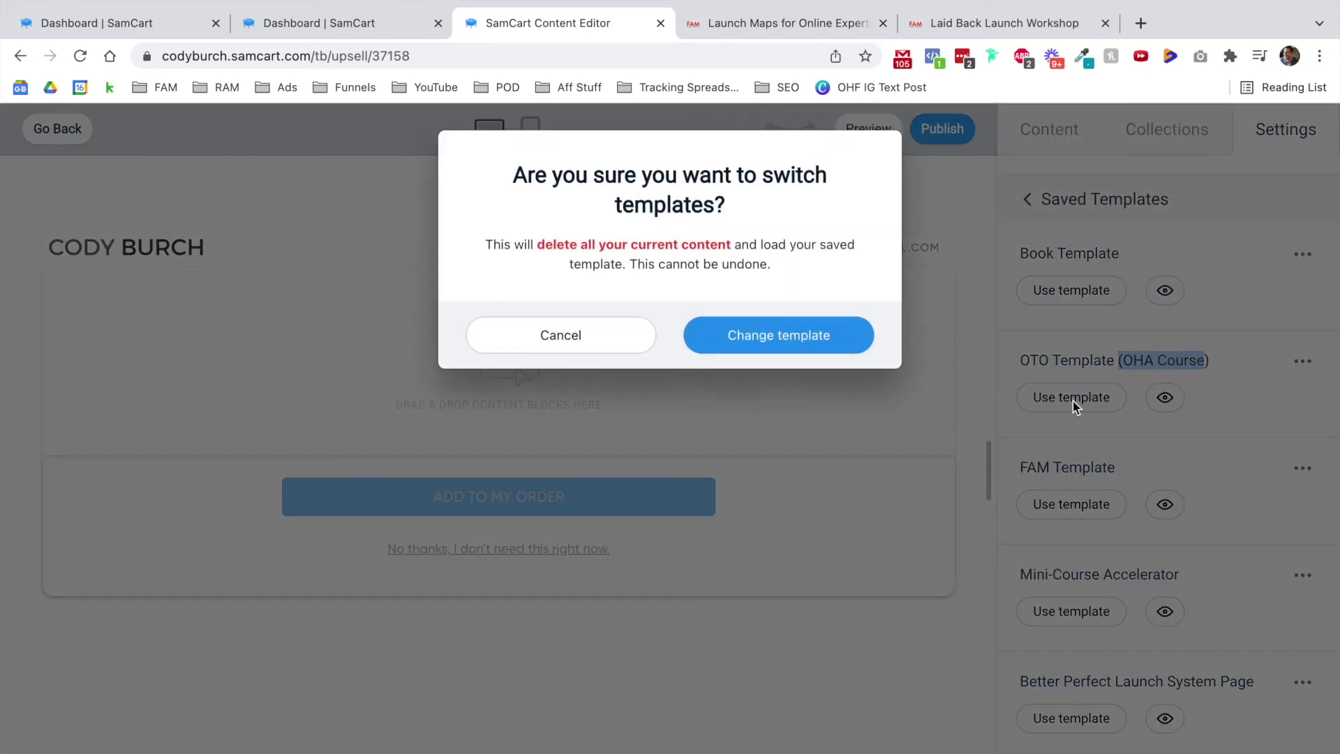
left_click(808, 339)
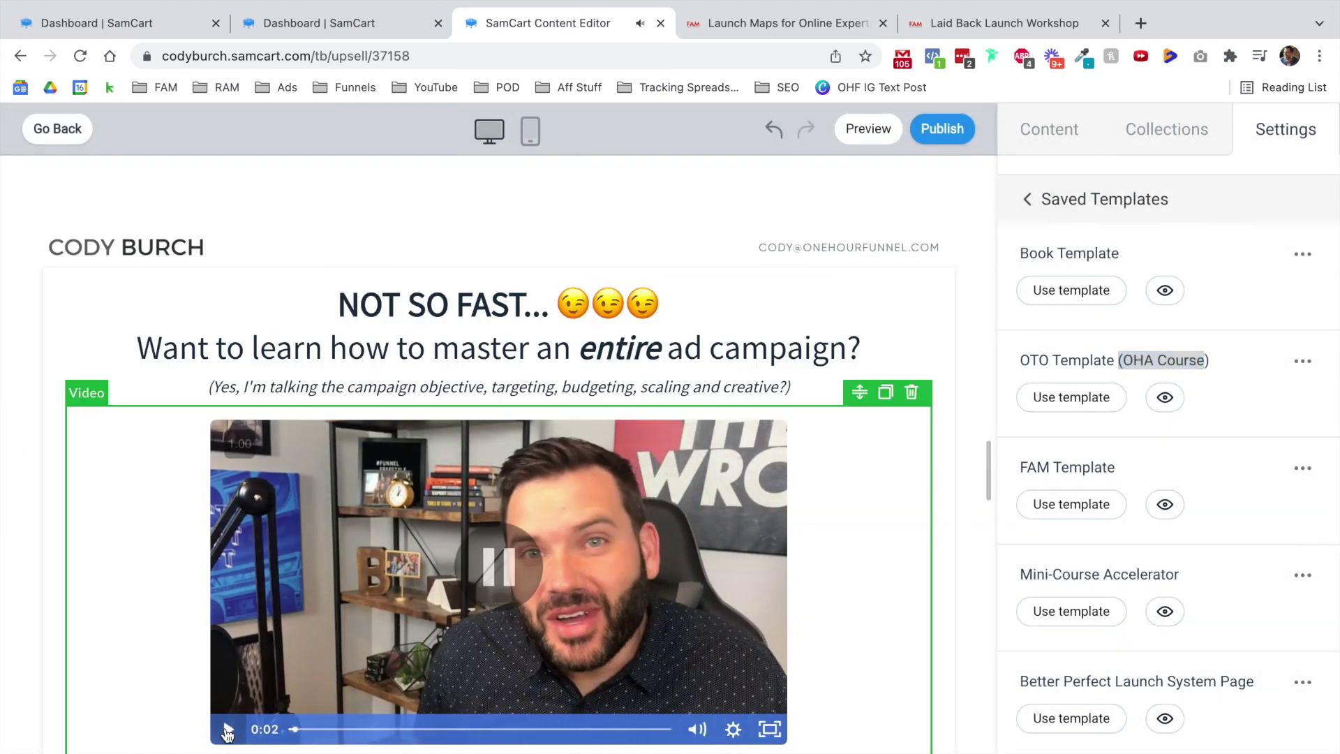
- Review the headline, italic subtitle and $67 price text blocks on the OTO page
left_click(227, 356)
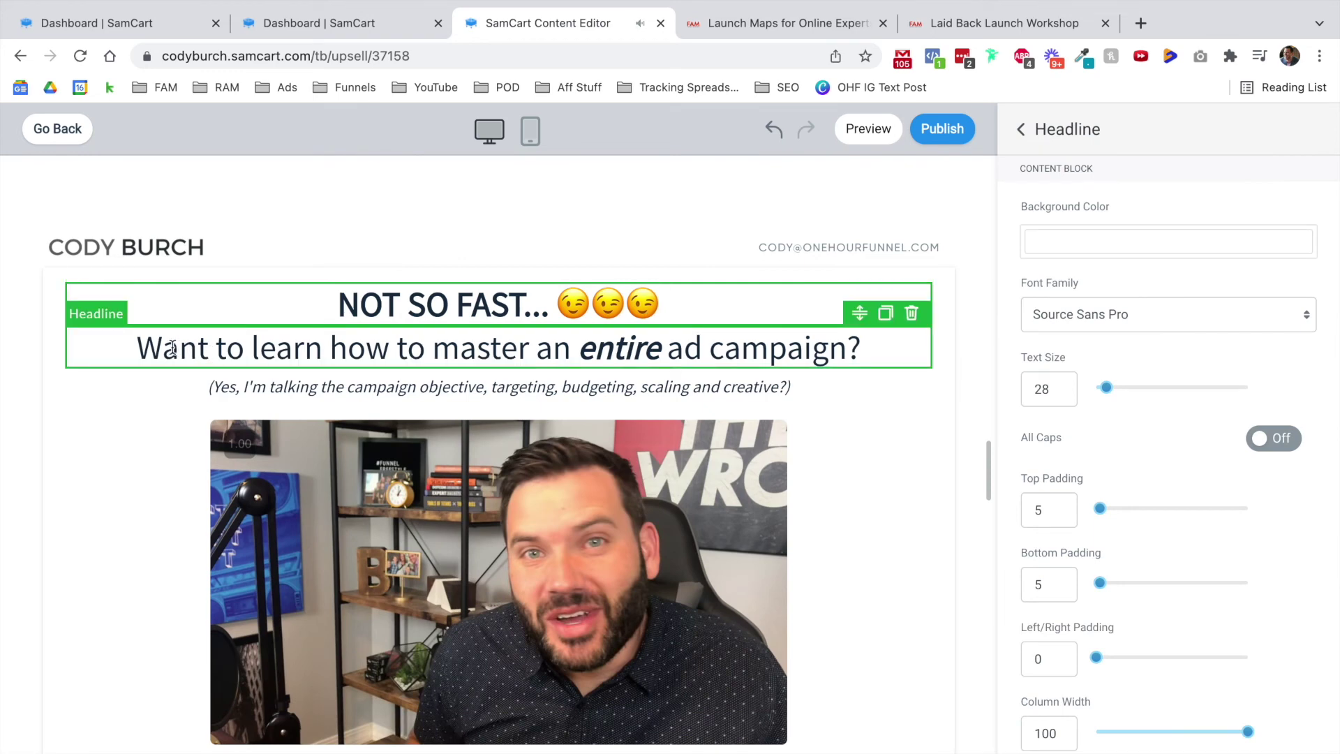
left_click(394, 386)
left_click_drag(296, 387, 787, 387)
scroll(768, 417, "down", 5)
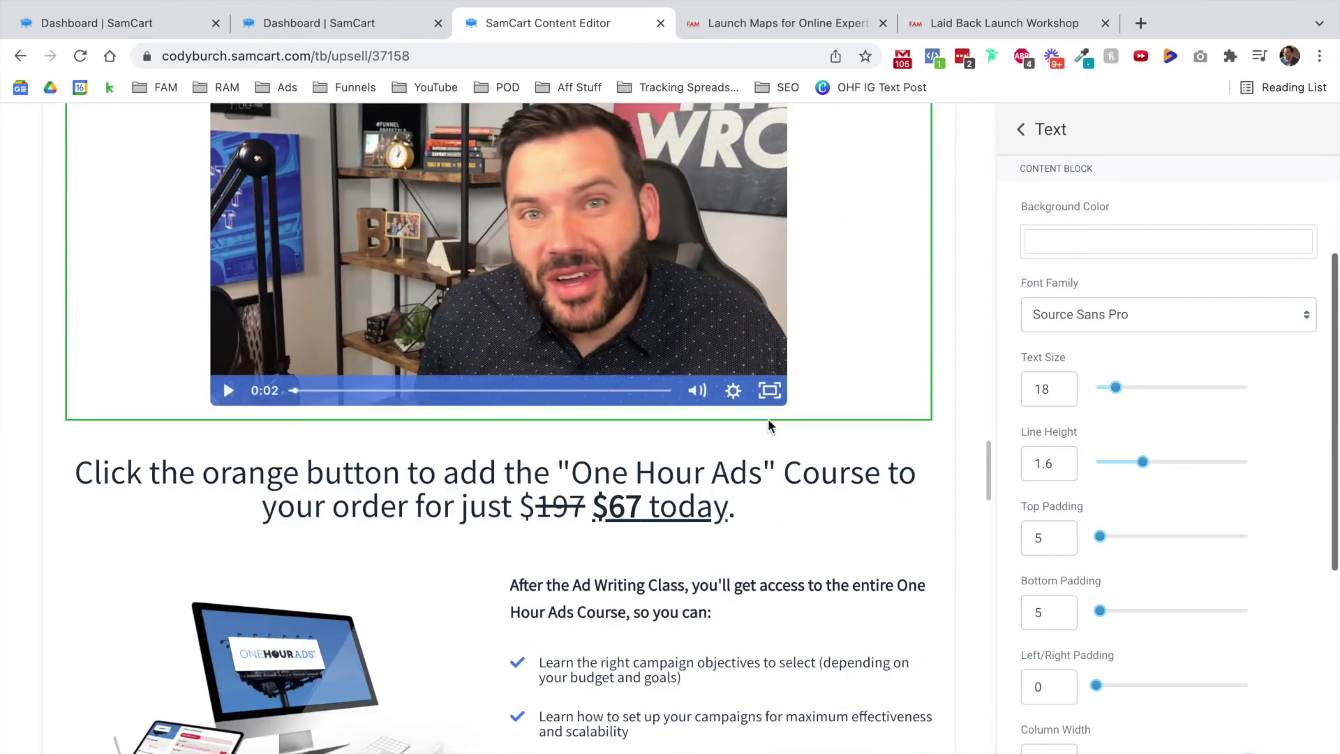
scroll(614, 450, "down", 2)
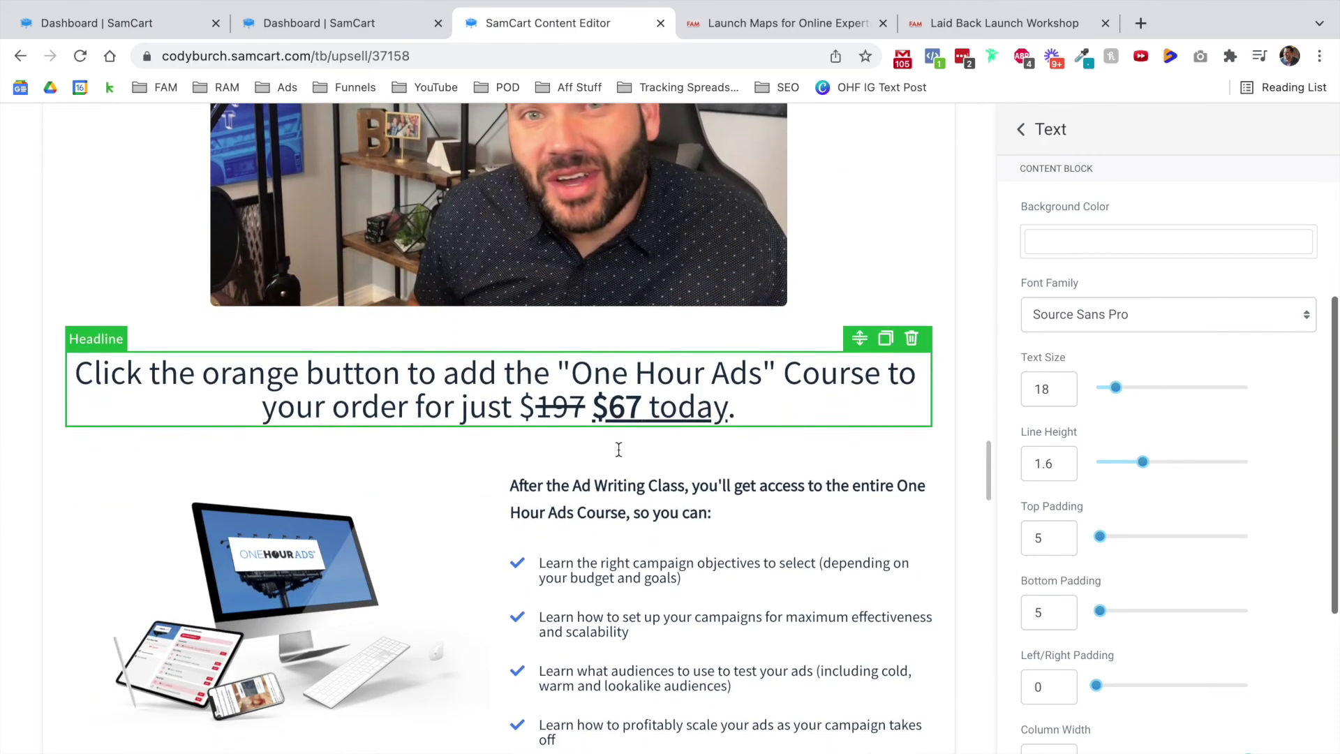
left_click_drag(610, 389, 677, 389)
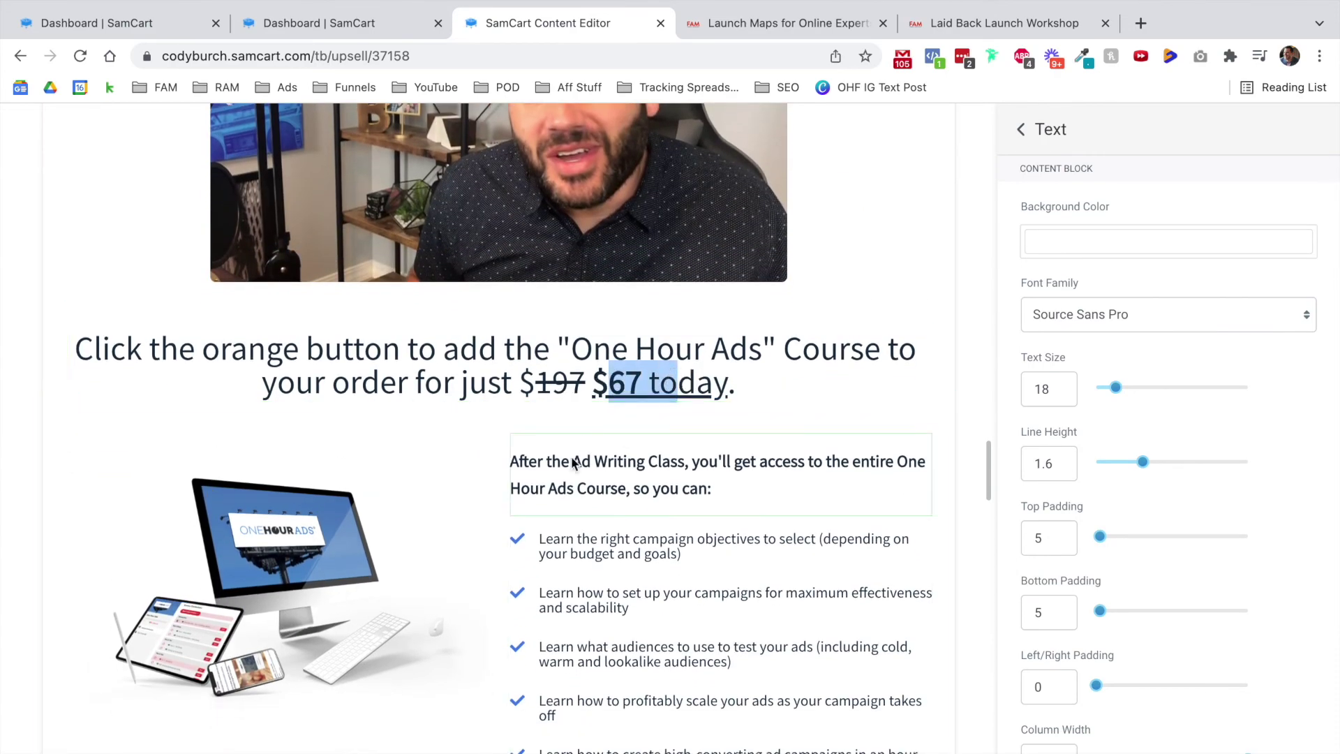
scroll(610, 412, "down", 1)
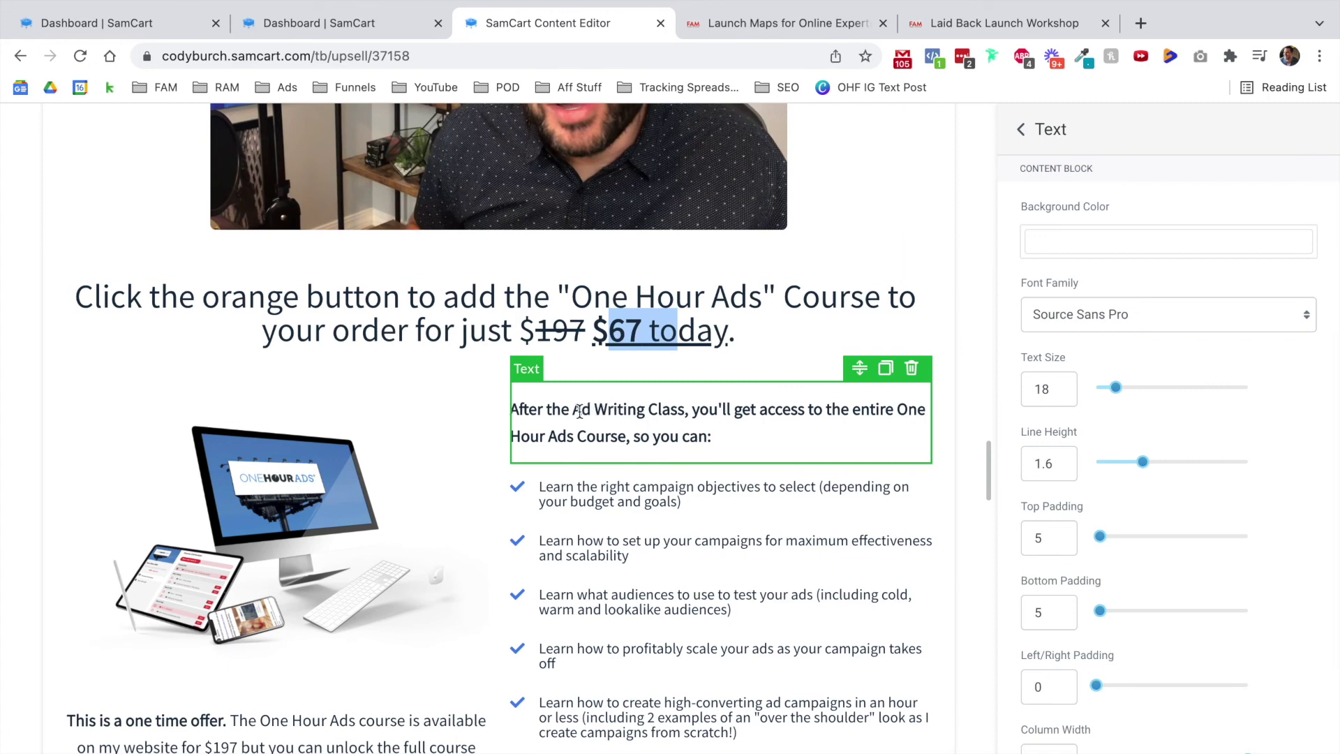
- Give the course paragraph top and bottom padding of 16 and publish the page
left_click_drag(577, 410, 775, 425)
left_click(693, 408)
left_click(774, 426)
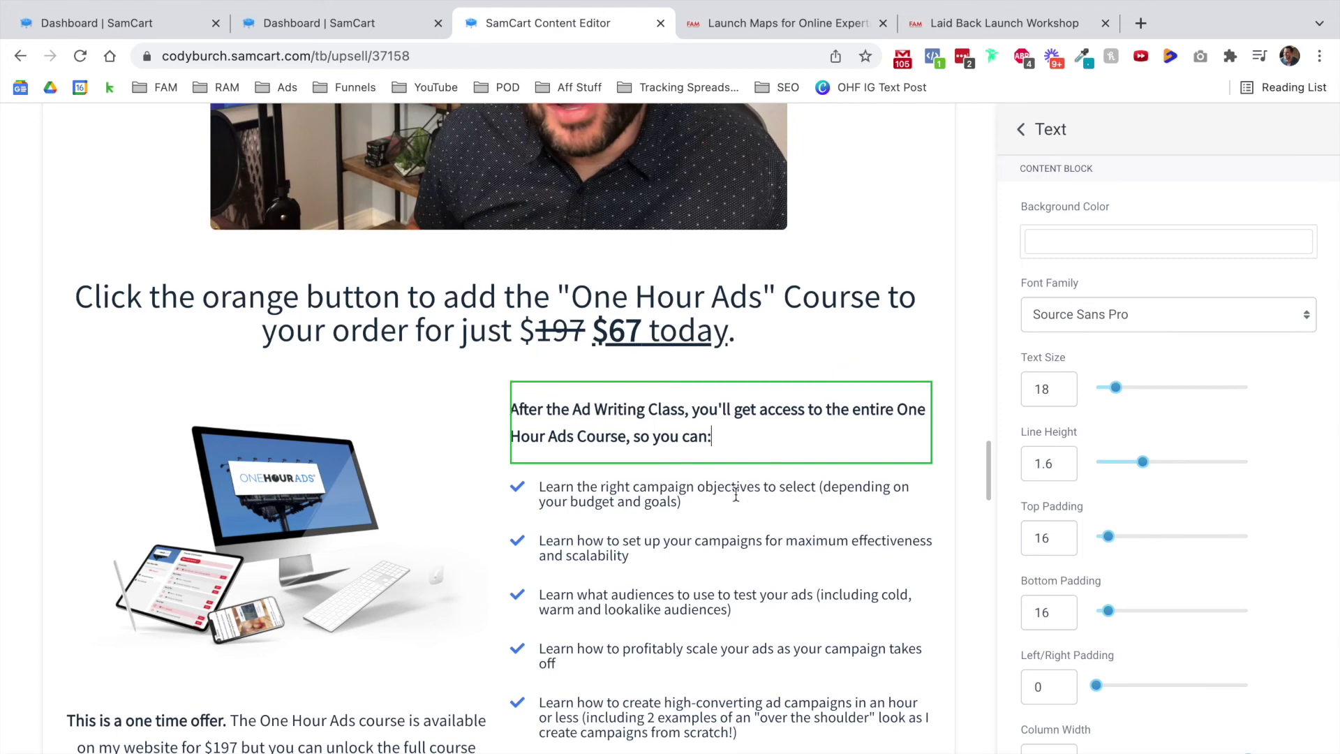
scroll(371, 400, "down", 3)
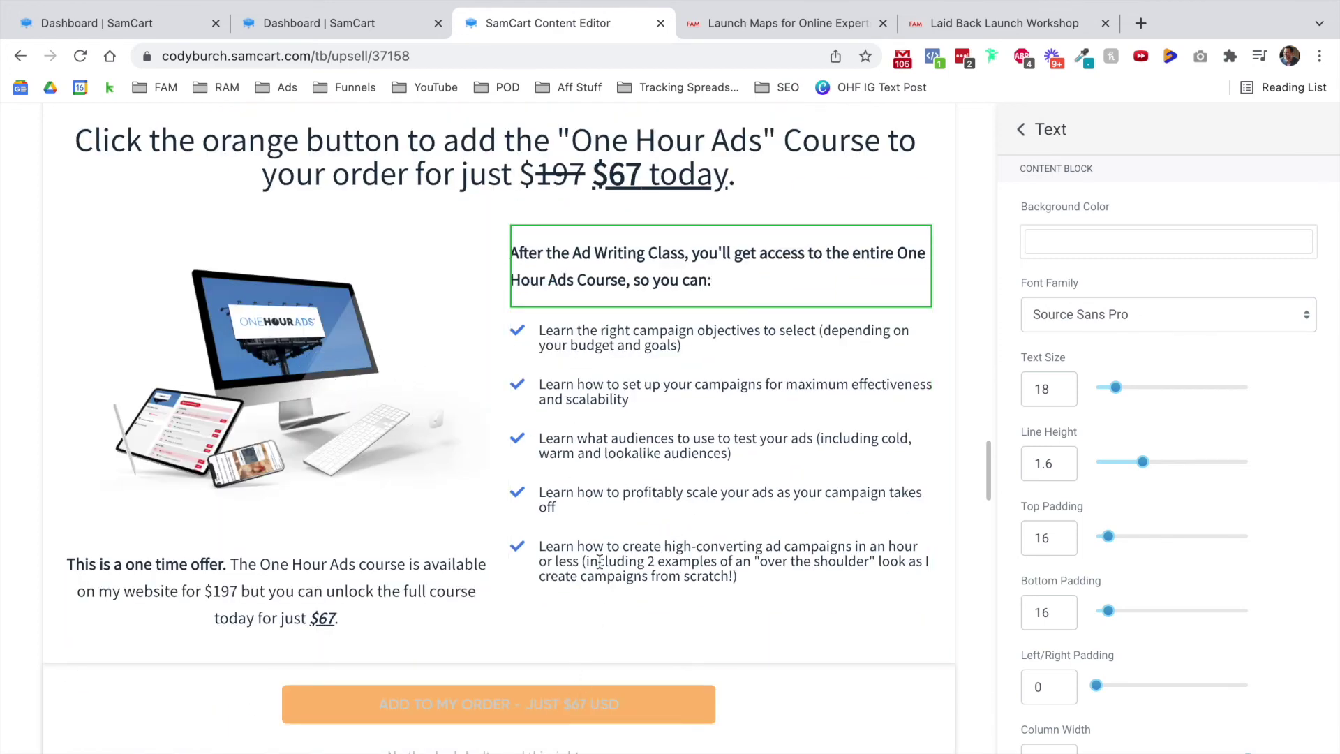
scroll(655, 472, "up", 10)
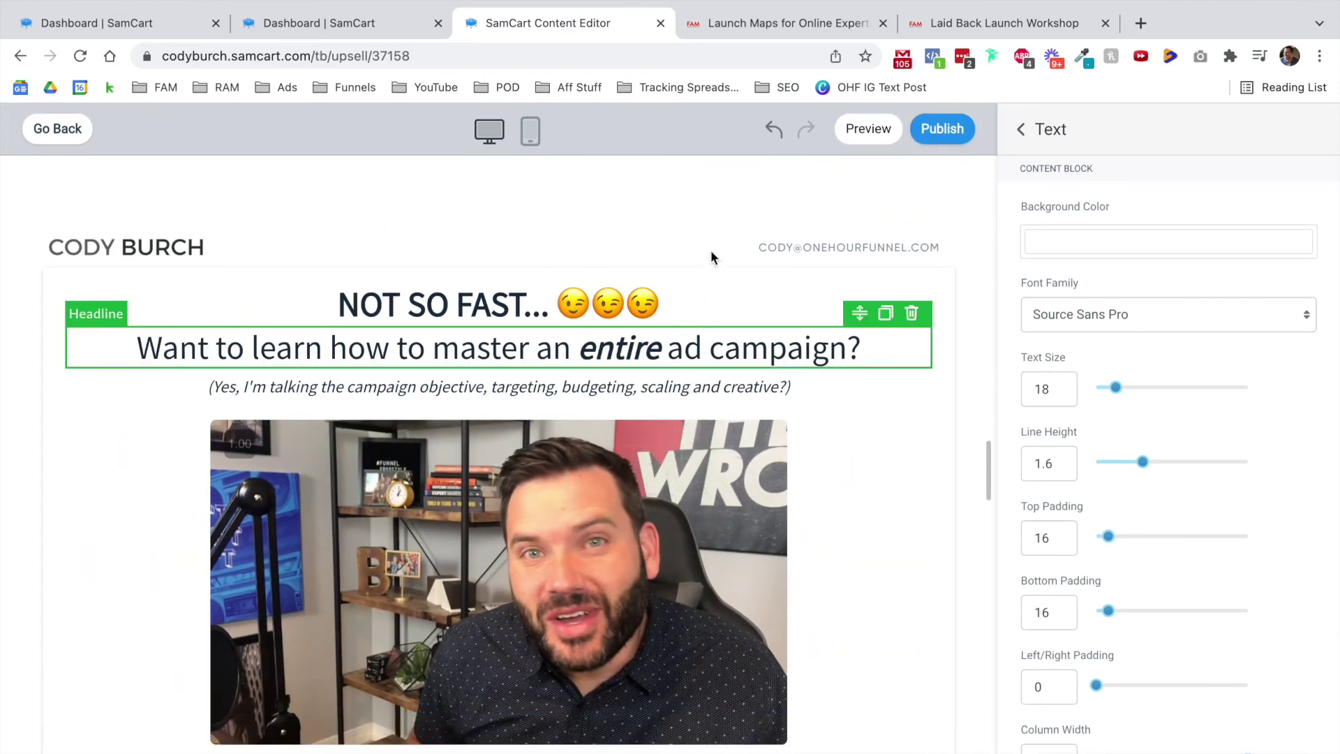
left_click(917, 133)
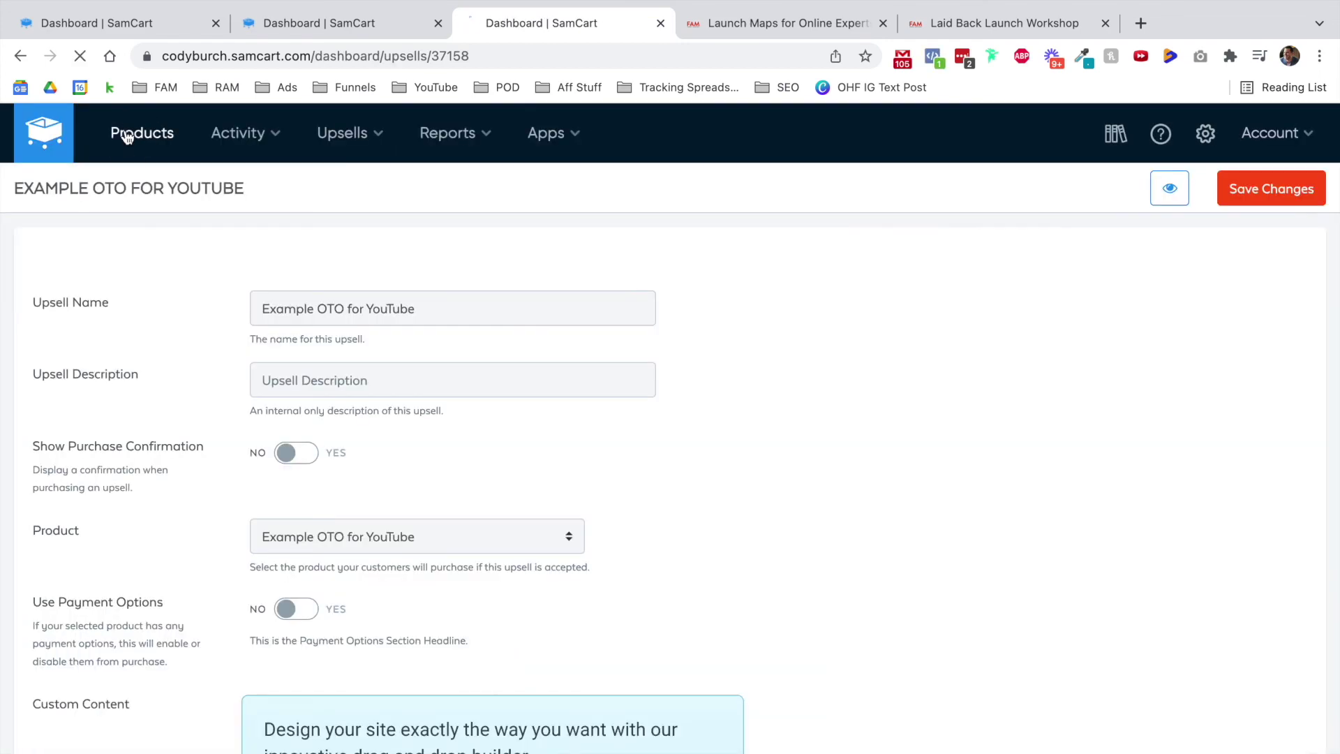
- Check the product's upsell funnel options and the list of existing funnels
left_click(130, 131)
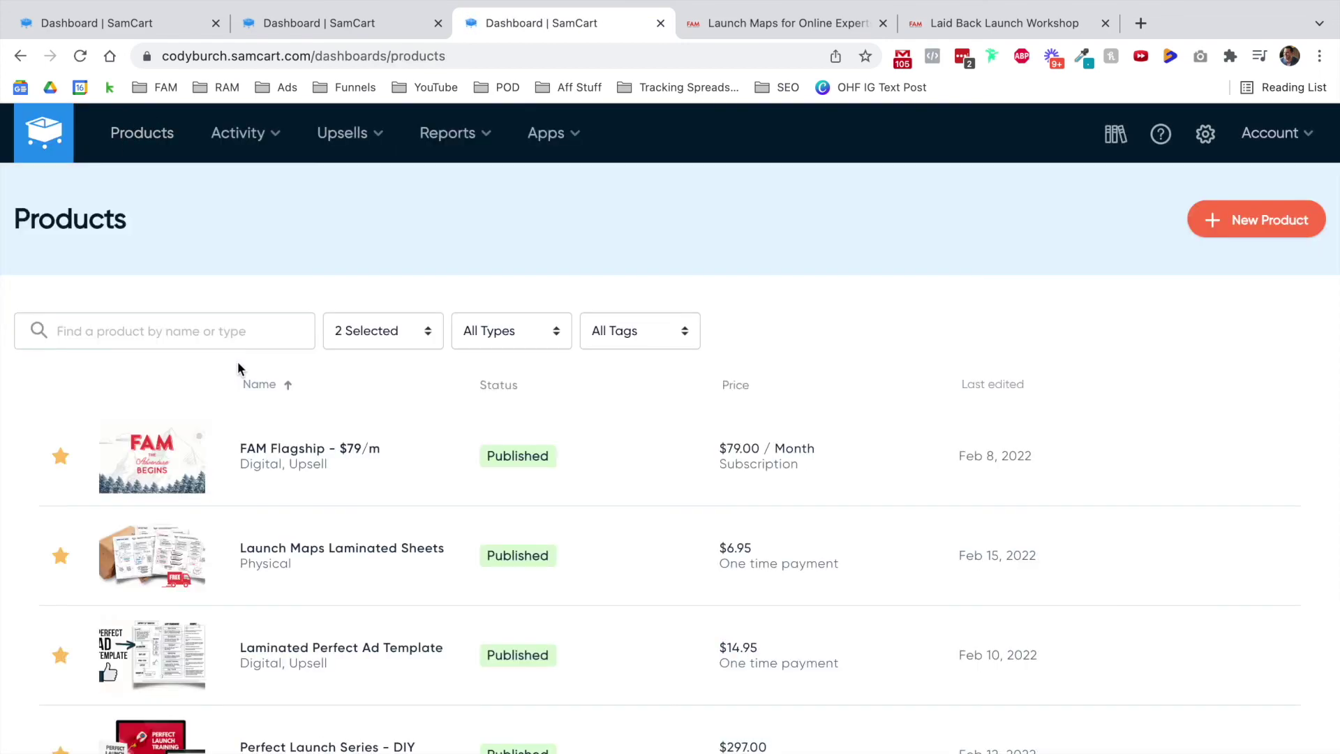
key("ctrl+1")
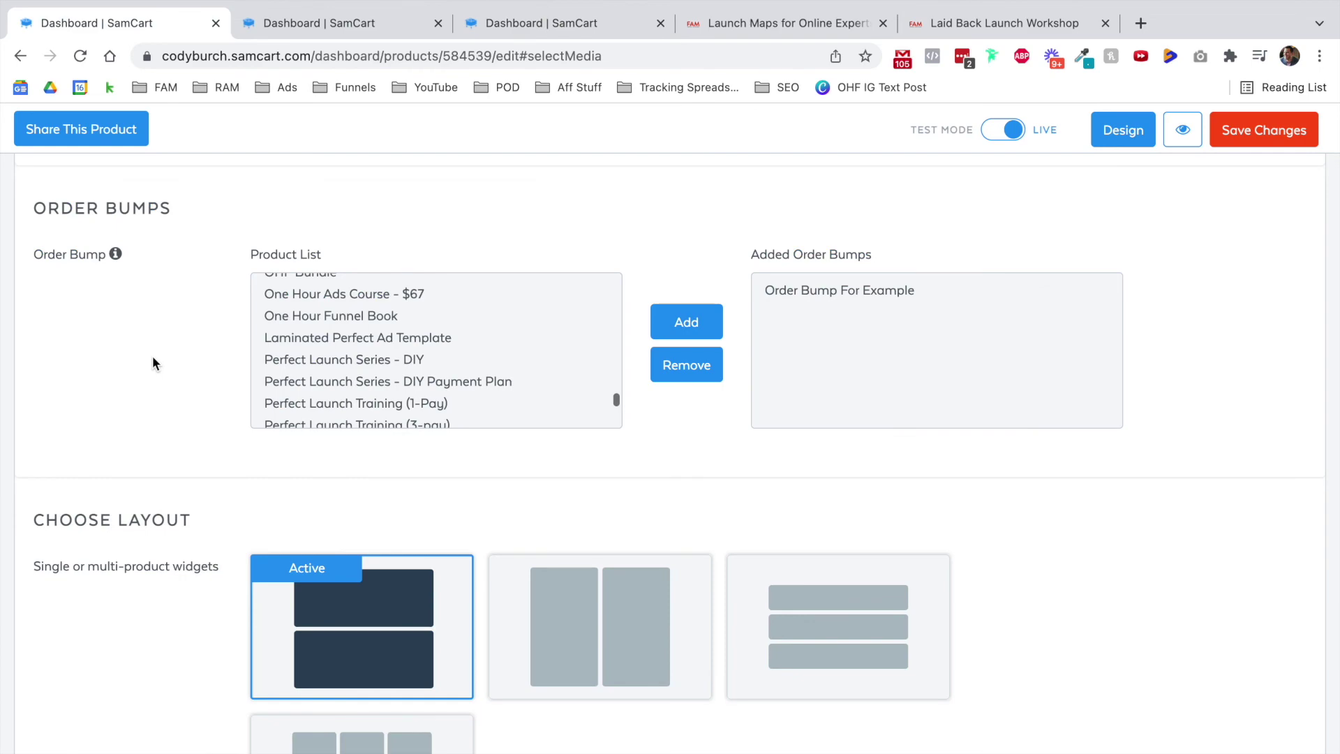
scroll(404, 321, "up", 3)
left_click(388, 356)
left_click(367, 311)
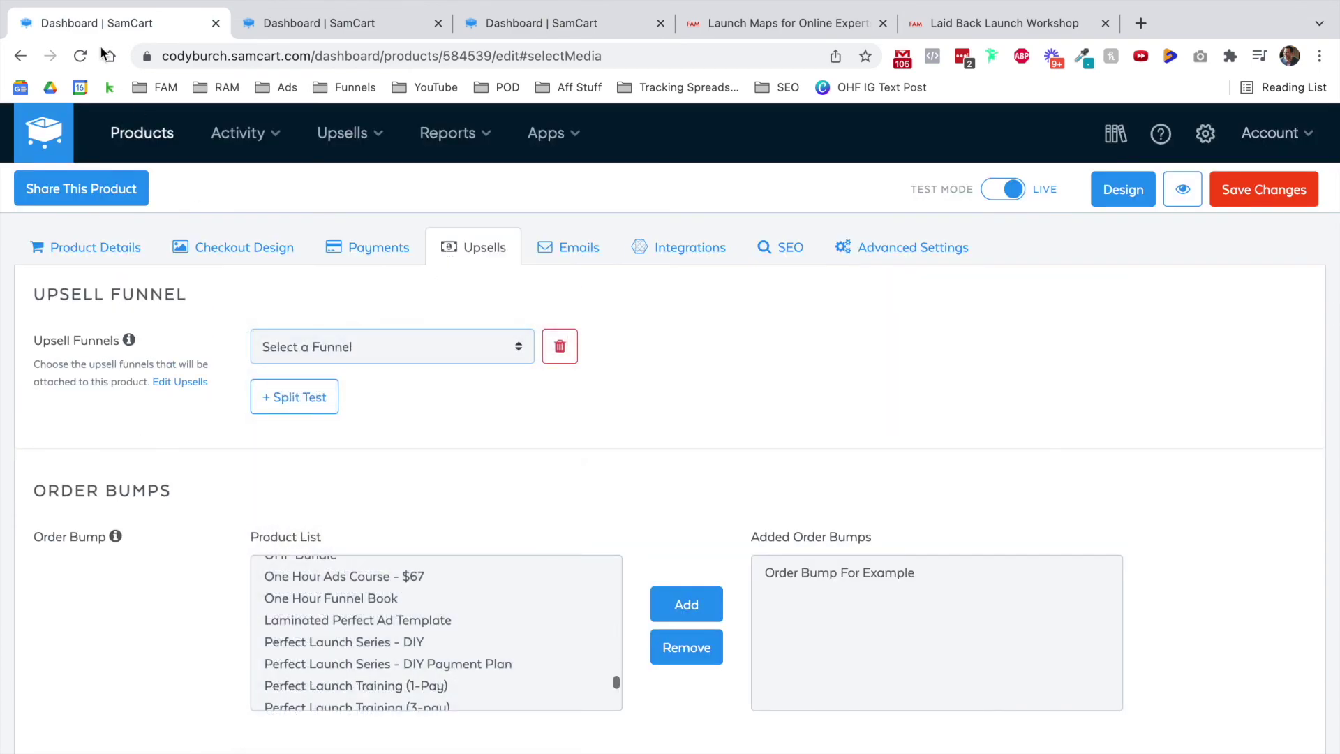
left_click(77, 56)
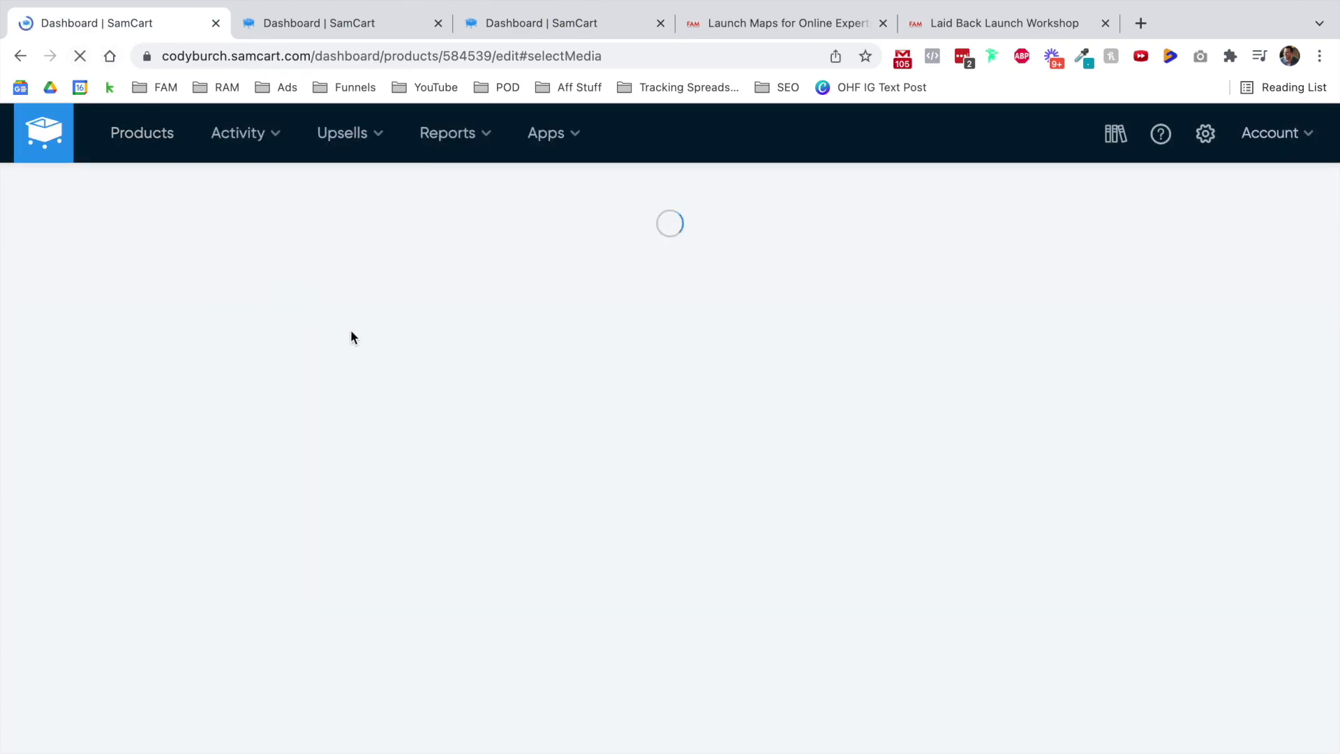
key("ctrl+2")
mouse_move(342, 133)
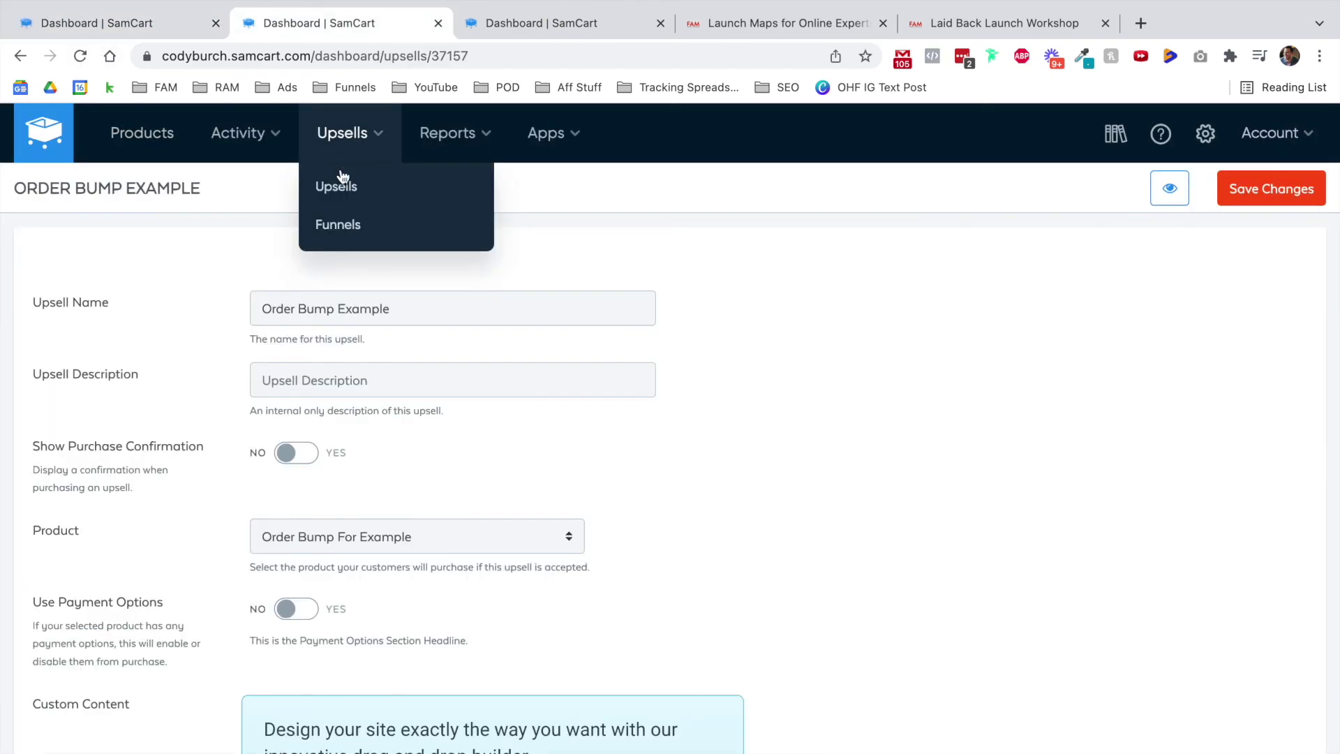
left_click(339, 226)
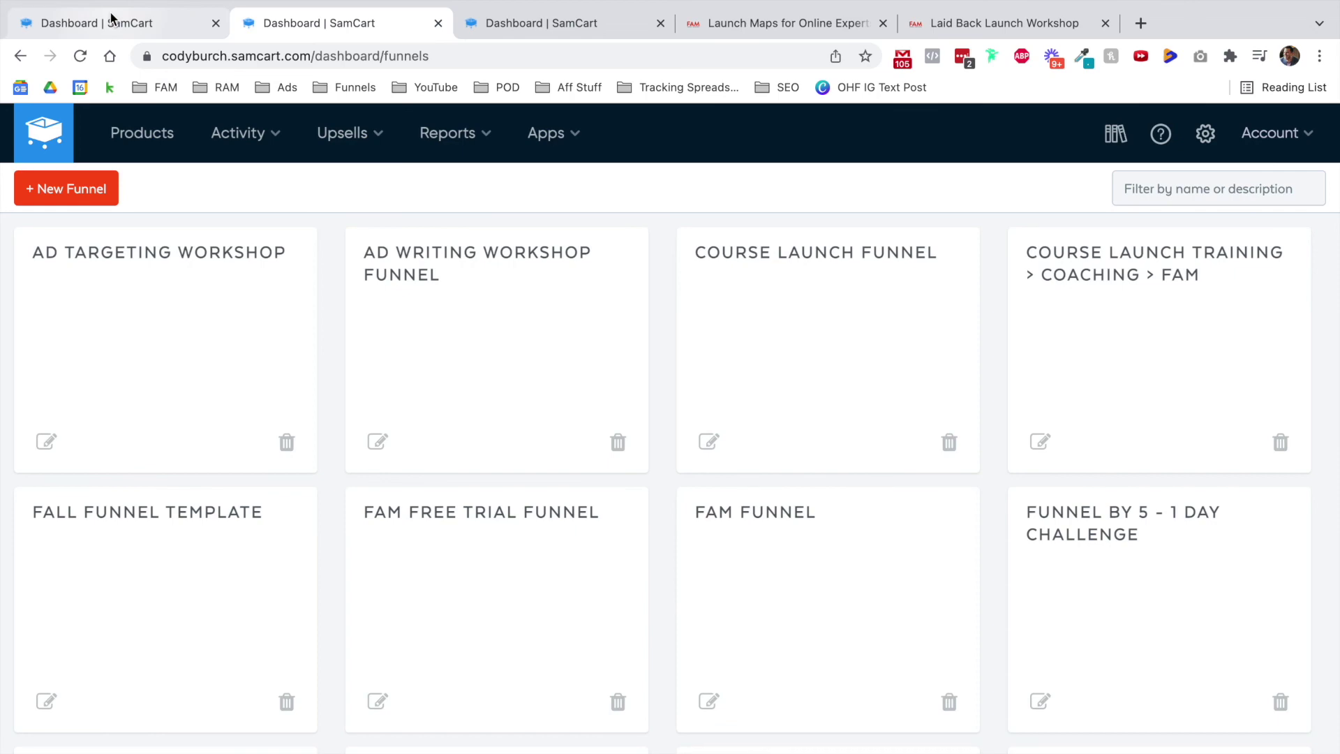
scroll(209, 209, "down", 10)
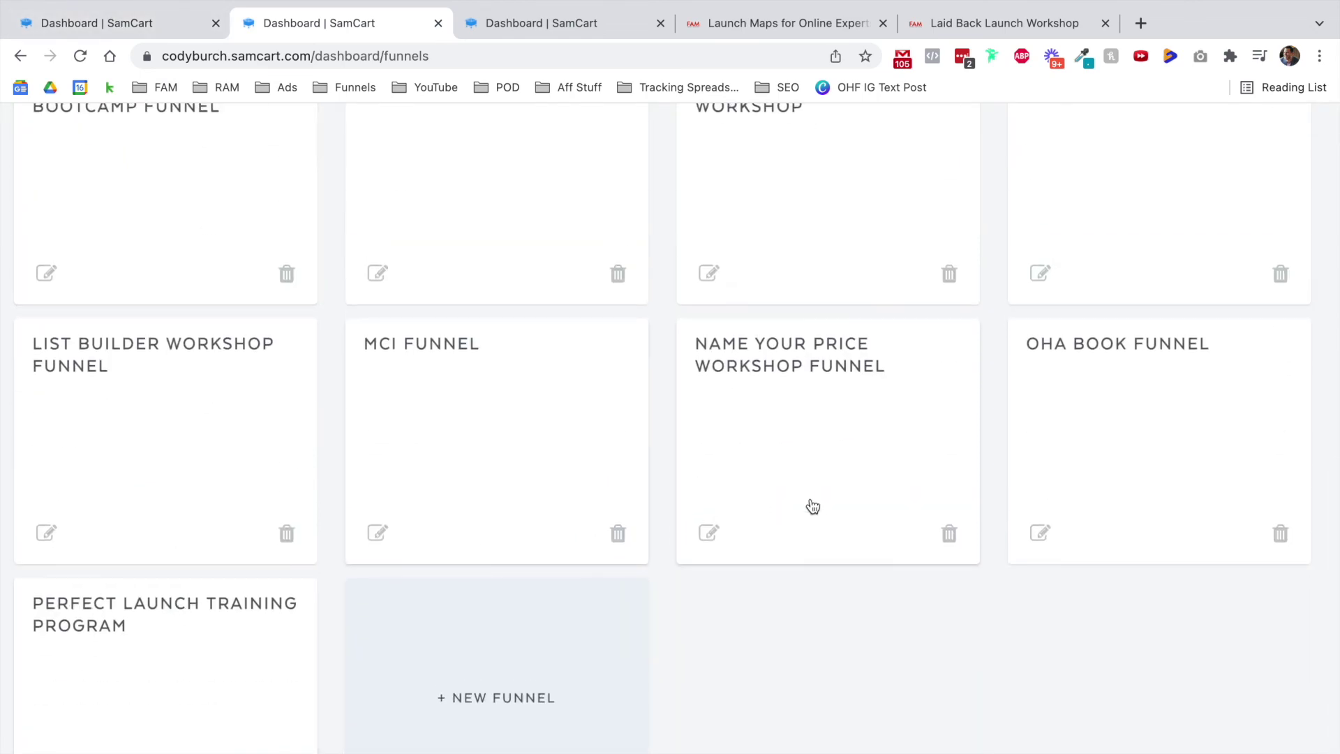
scroll(180, 422, "up", 4)
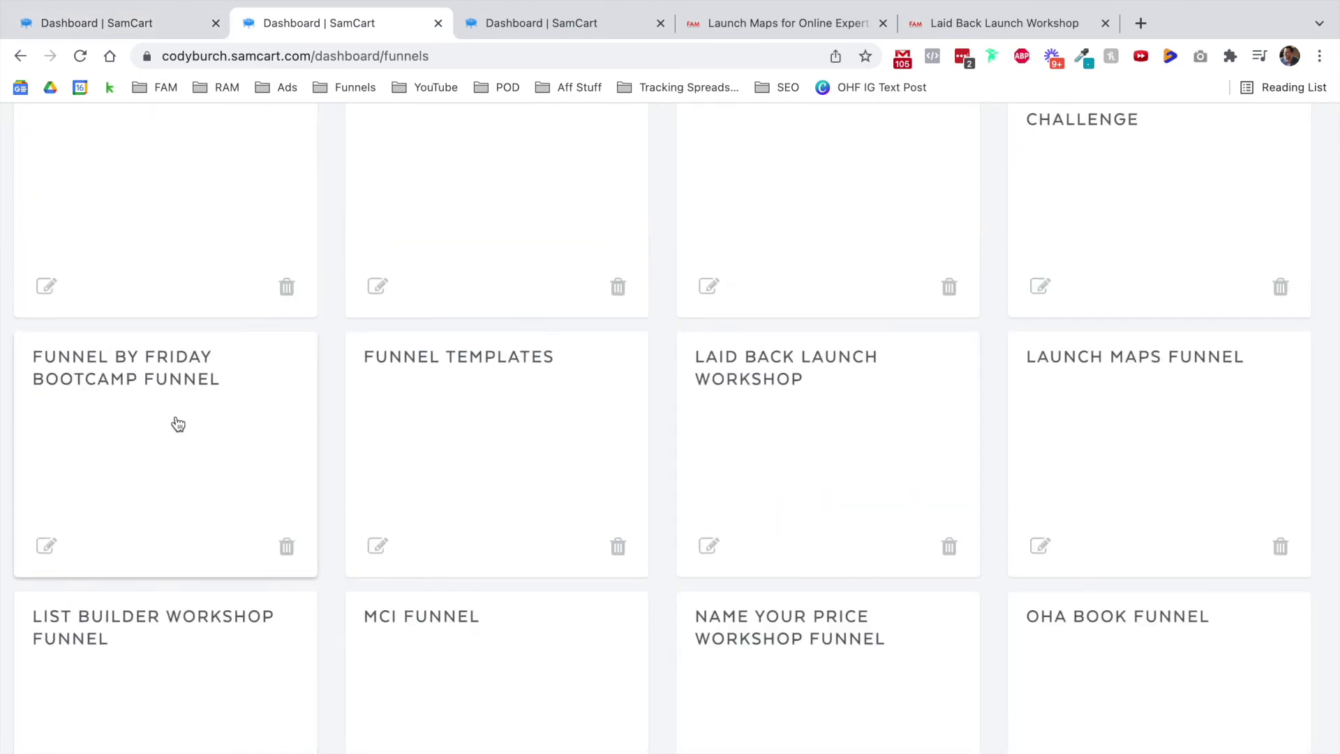
left_click(129, 26)
- Attach Funnel By Friday Bootcamp Funnel to the product, save, and enable test mode
left_click(476, 247)
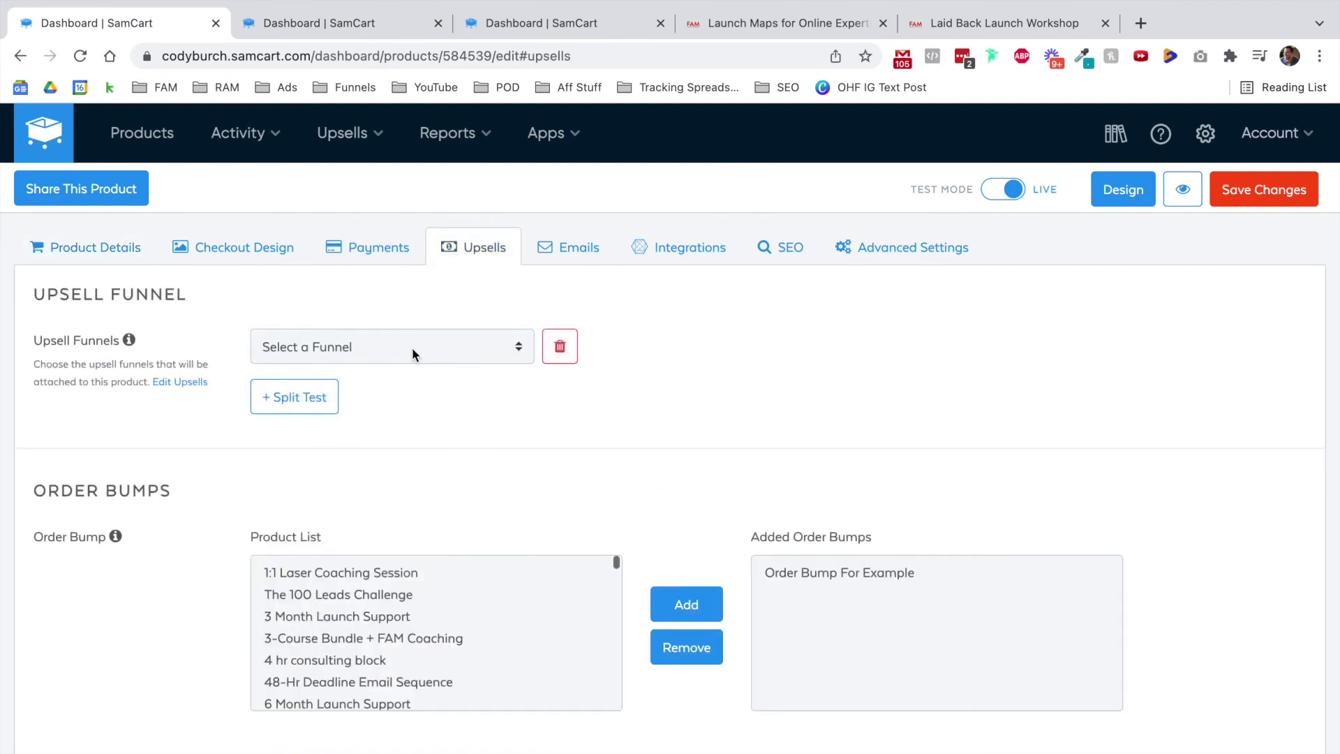
left_click(412, 346)
left_click(419, 566)
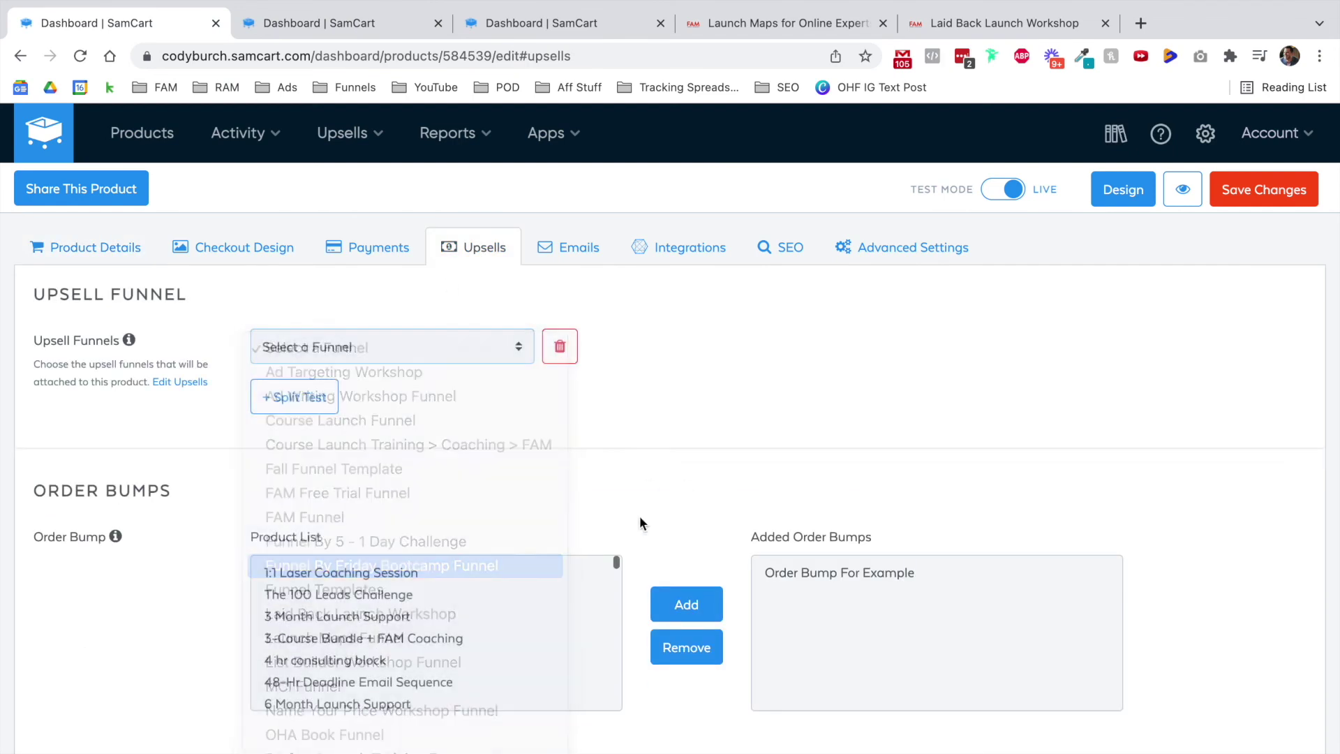
left_click(1264, 189)
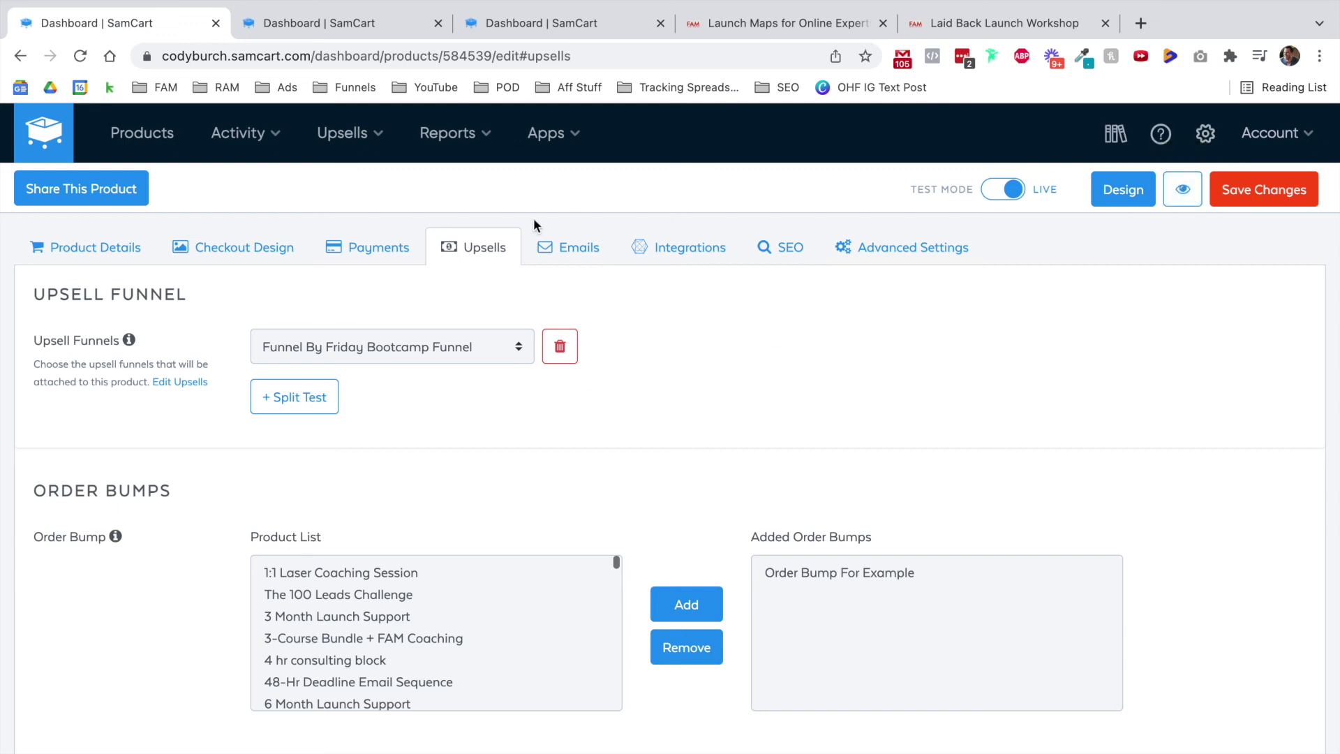
left_click(1005, 189)
- Place the $22.00 test order with the test card and review the NOT SO FAST OTO page
left_click_drag(913, 118, 1062, 118)
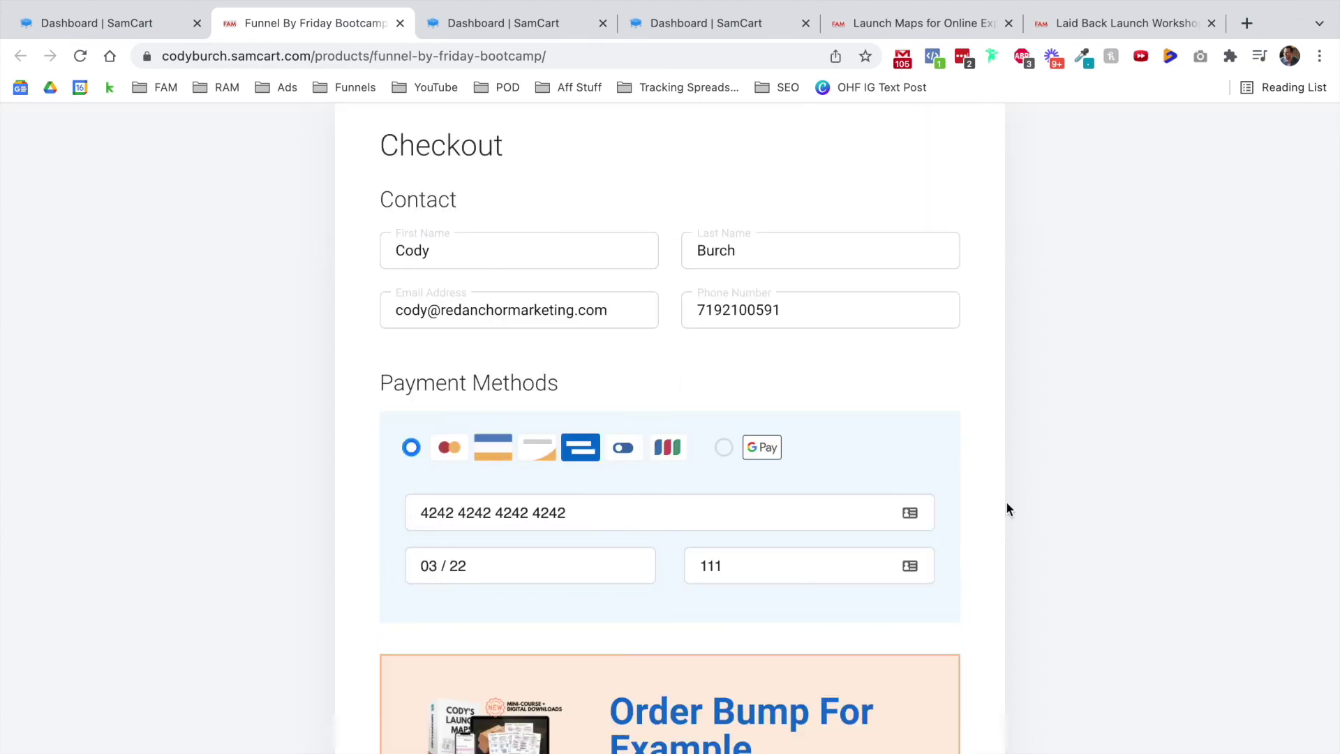
scroll(997, 506, "down", 8)
left_click(741, 632)
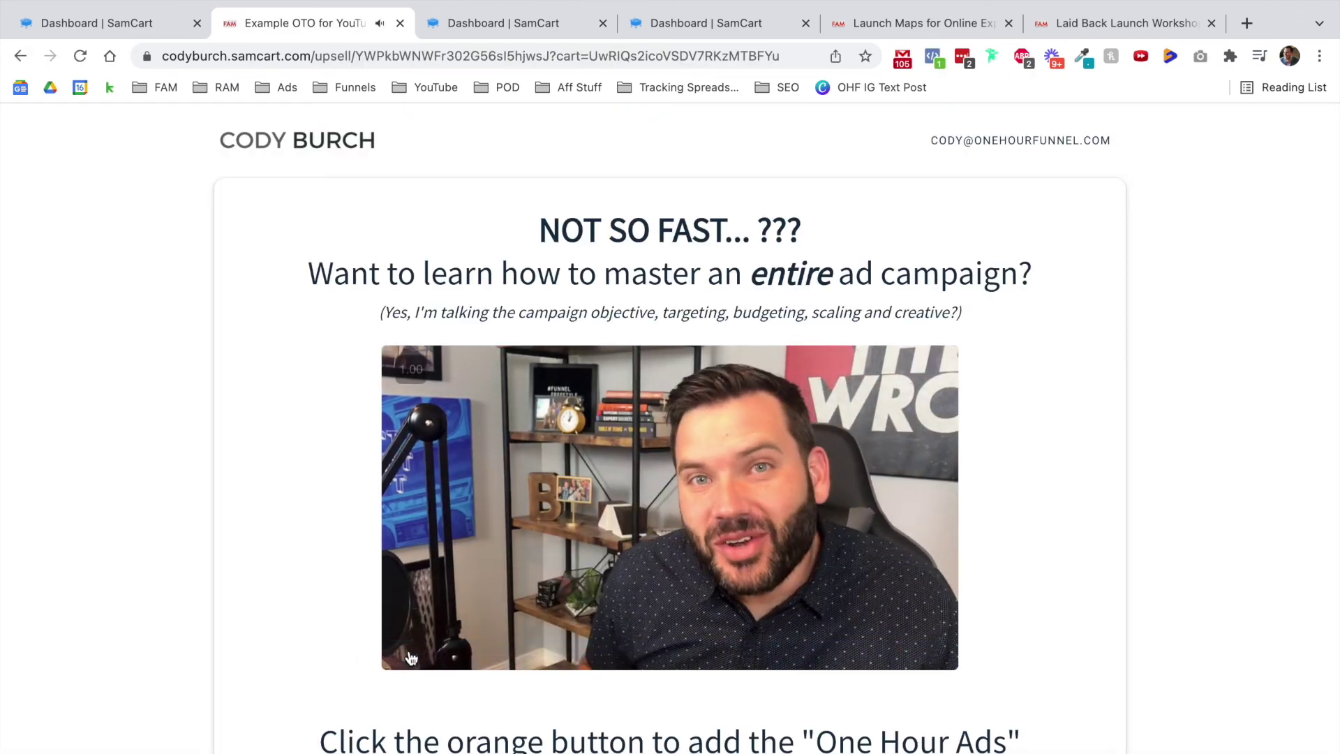
scroll(250, 635, "down", 8)
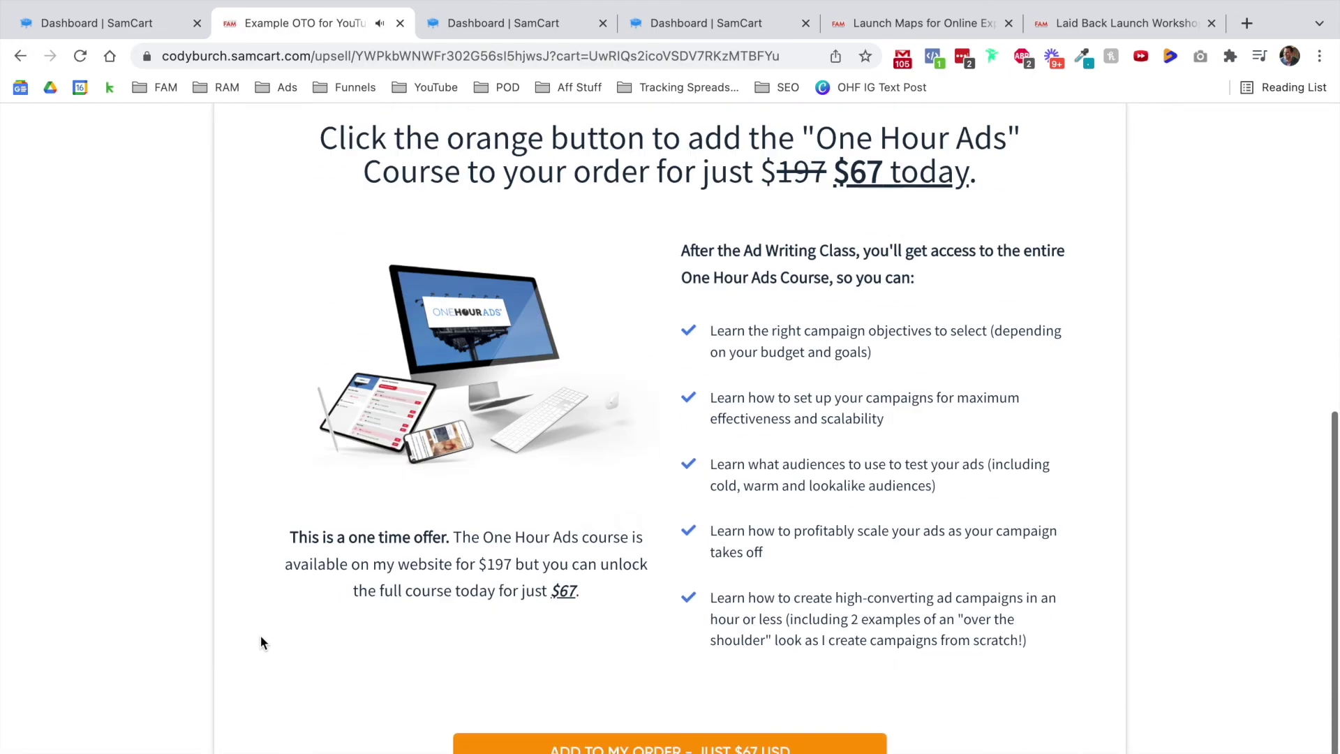
scroll(261, 641, "down", 3)
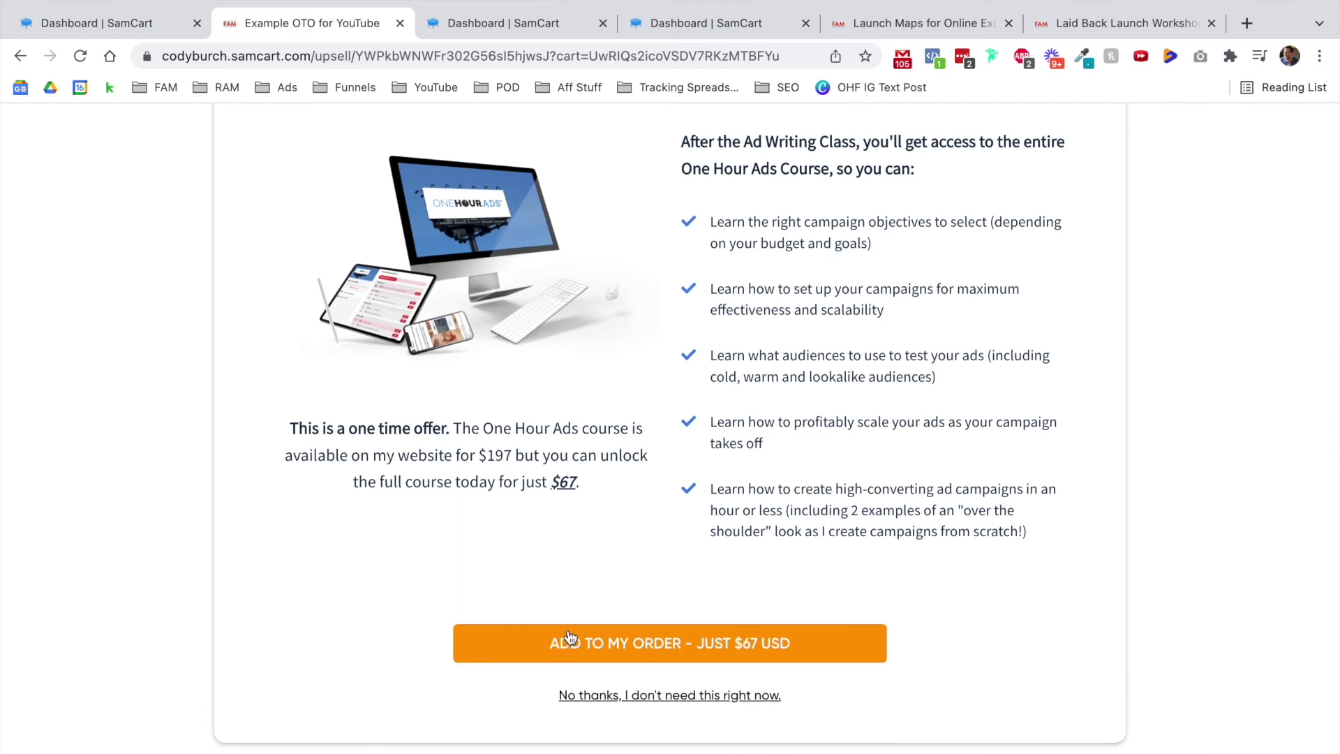
scroll(494, 583, "up", 15)
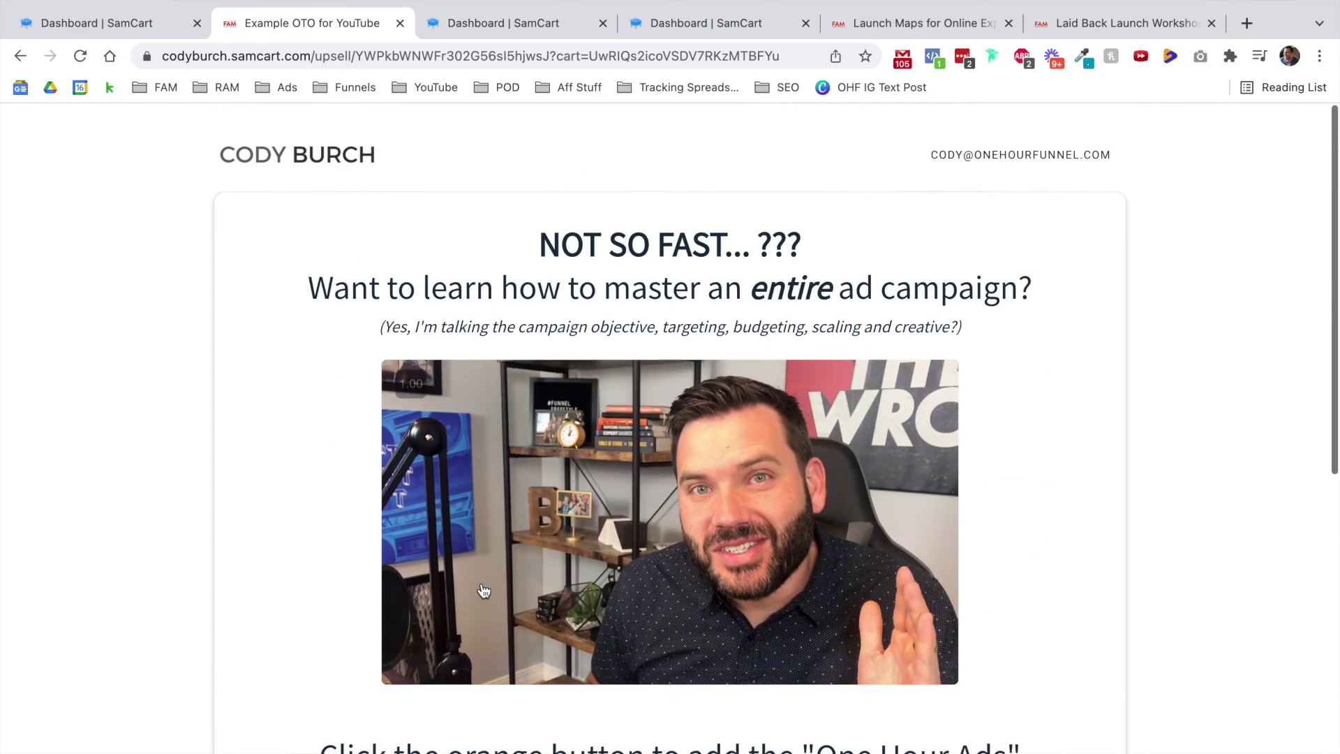